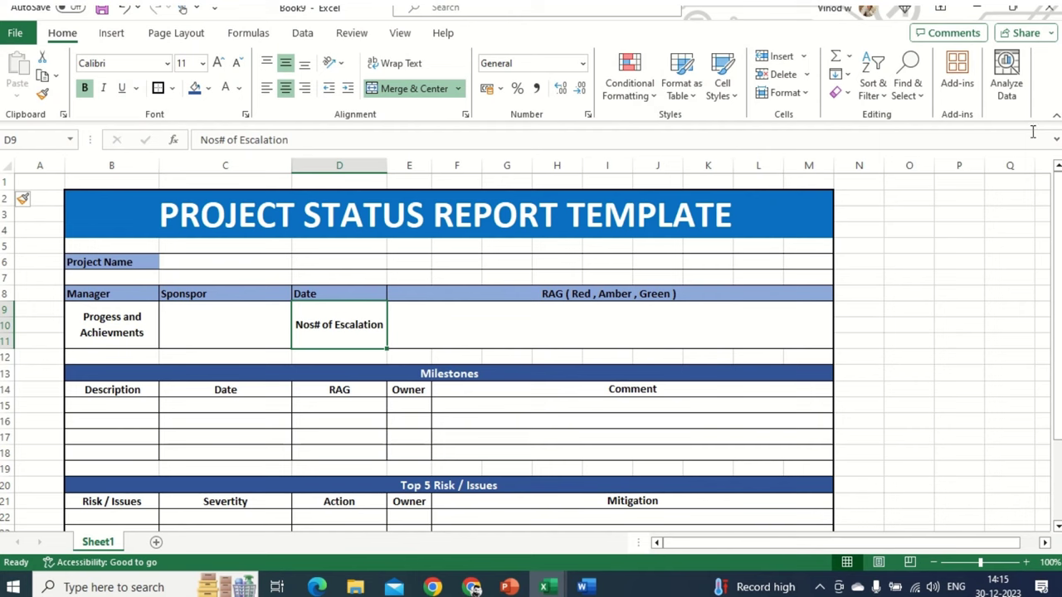
- Collapse the ribbon, zoom out to 85% and turn off the gridlines on the project status report sheet
left_click(1056, 115)
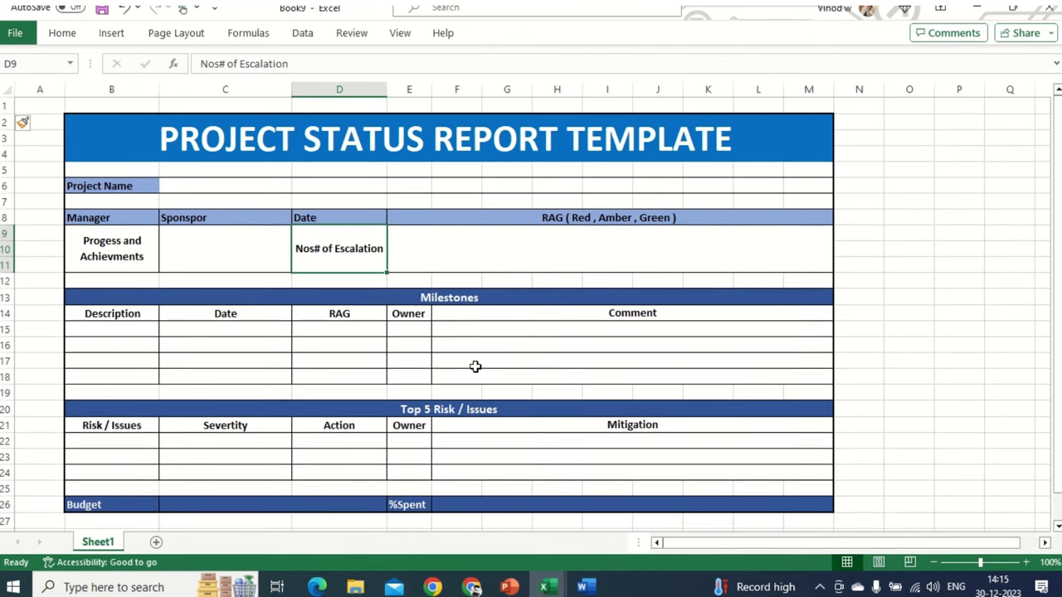
scroll(475, 366, "down", 1, "ctrl")
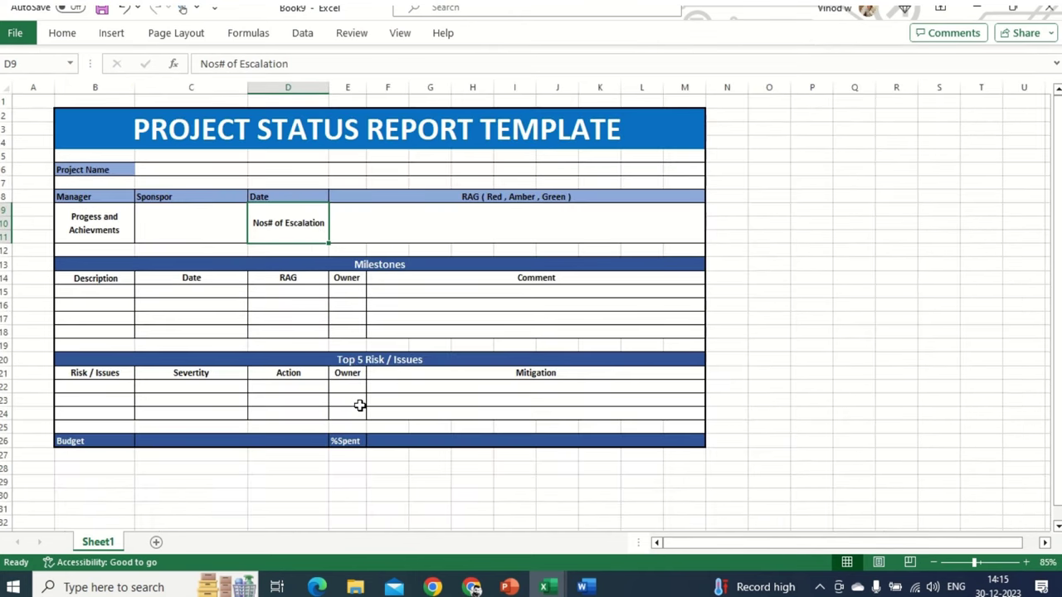
left_click(619, 270)
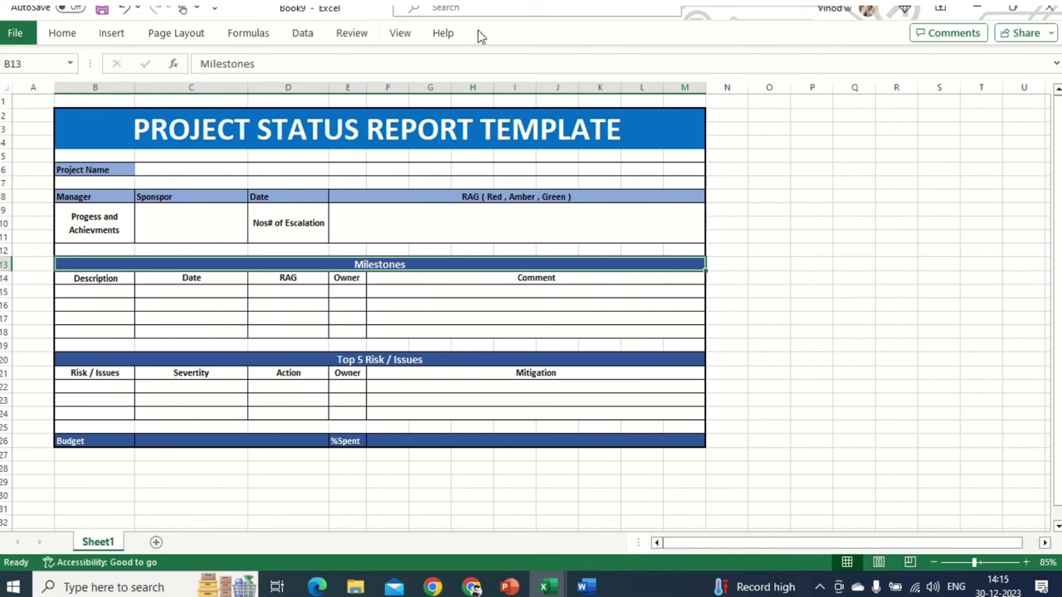
left_click(400, 36)
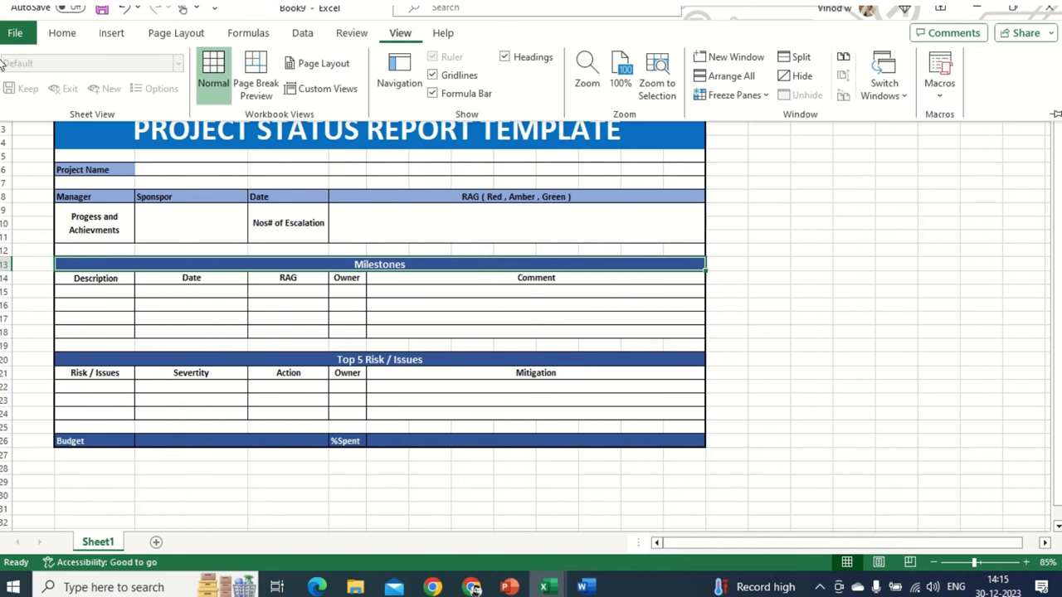
left_click(433, 76)
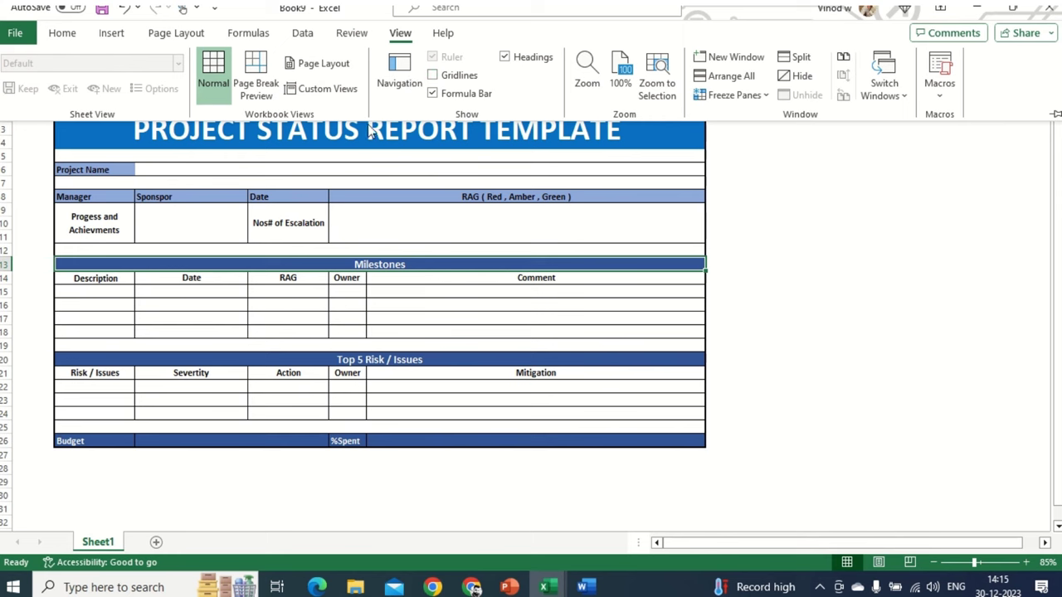
left_click(917, 292)
left_click(808, 174)
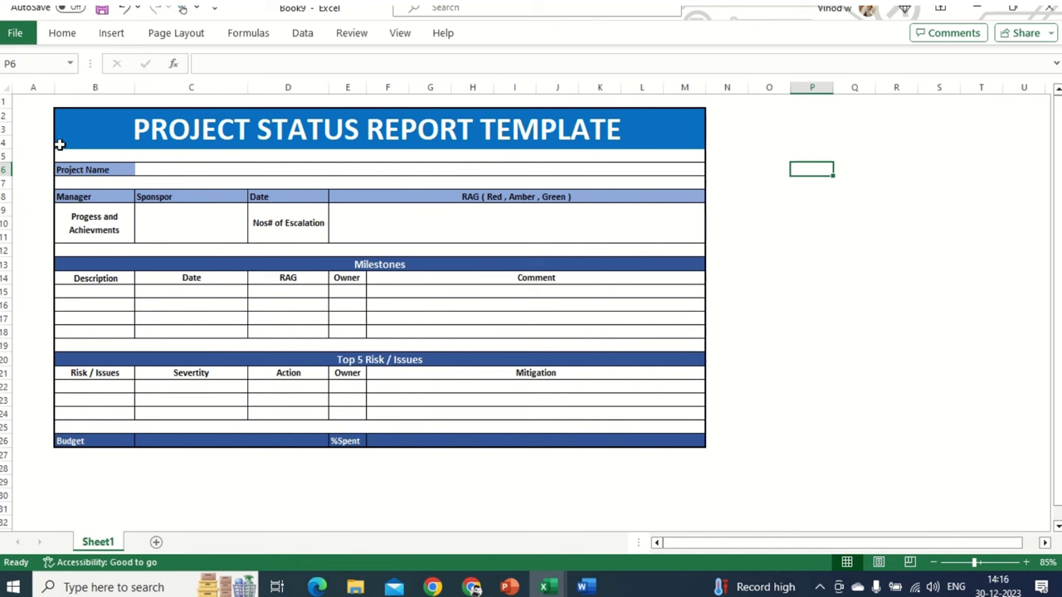
- Centre the Manager, Sponspor, Date and RAG headings in row 8 horizontally
left_click(89, 141)
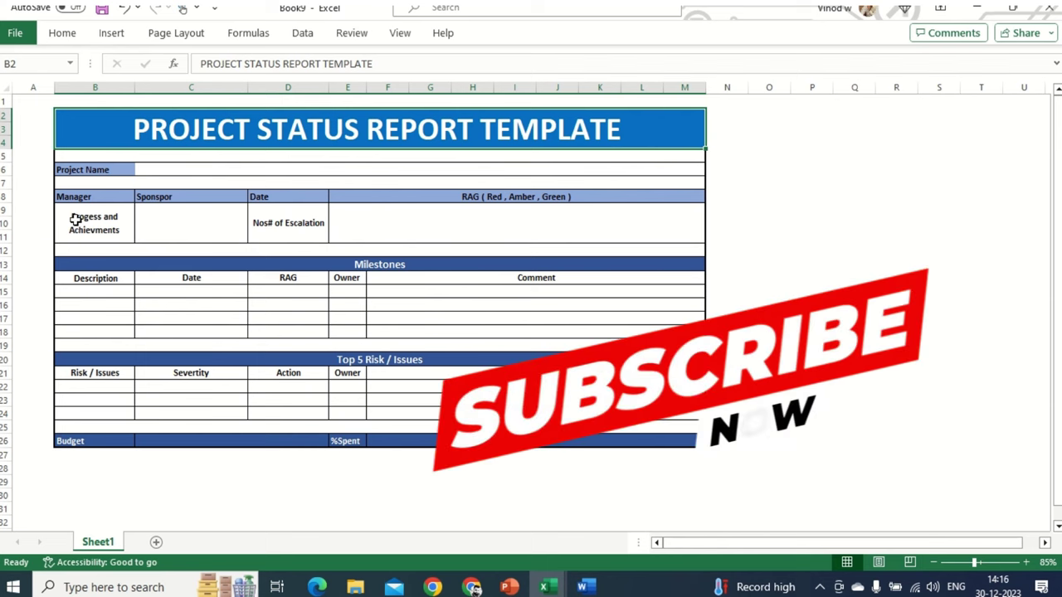
left_click_drag(71, 196, 559, 197)
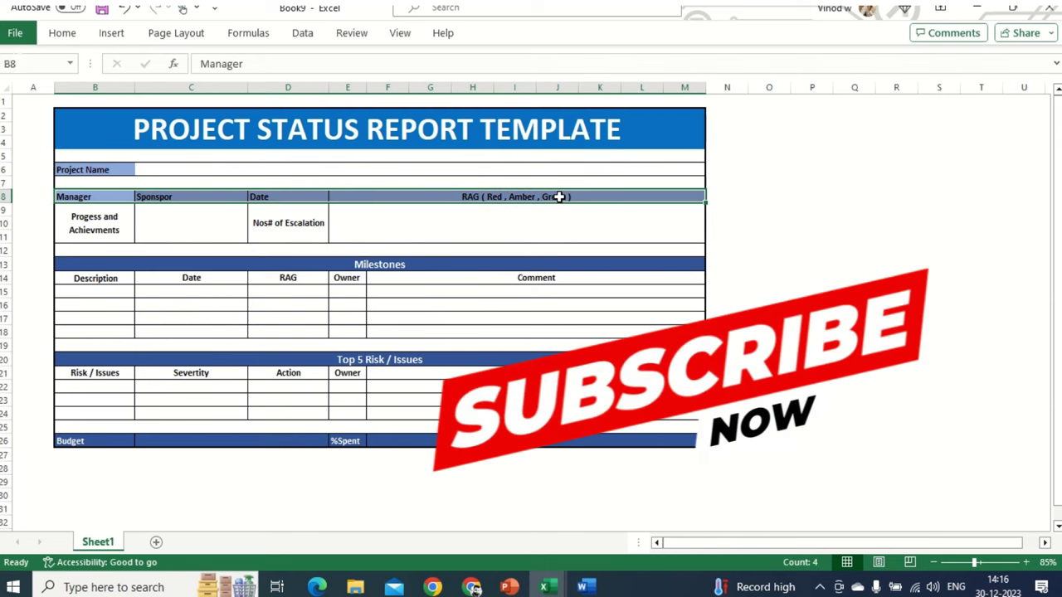
left_click(63, 33)
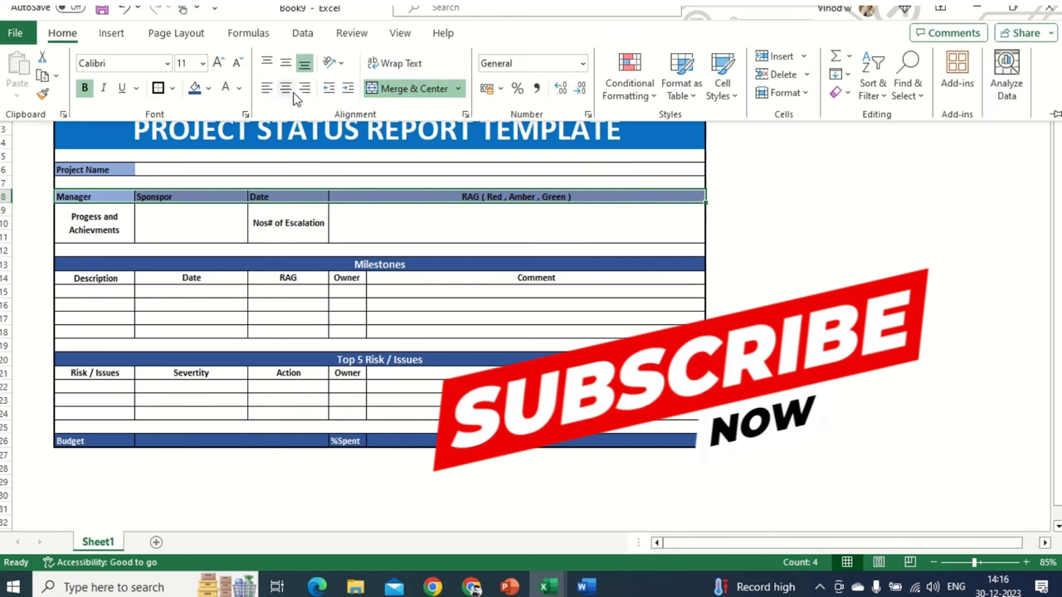
left_click(291, 91)
left_click(155, 211)
left_click(151, 249)
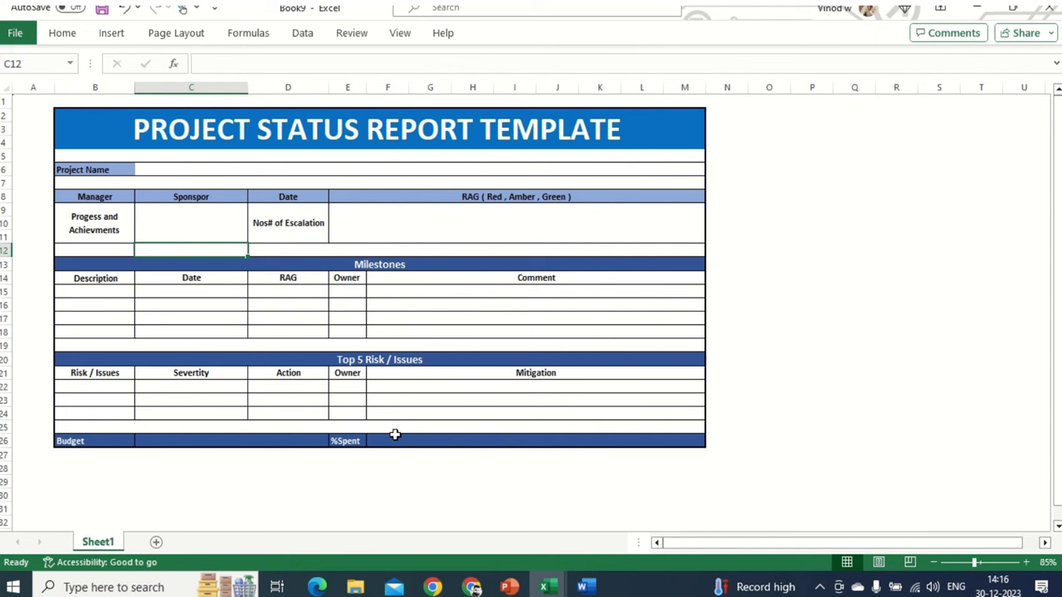
left_click(106, 443)
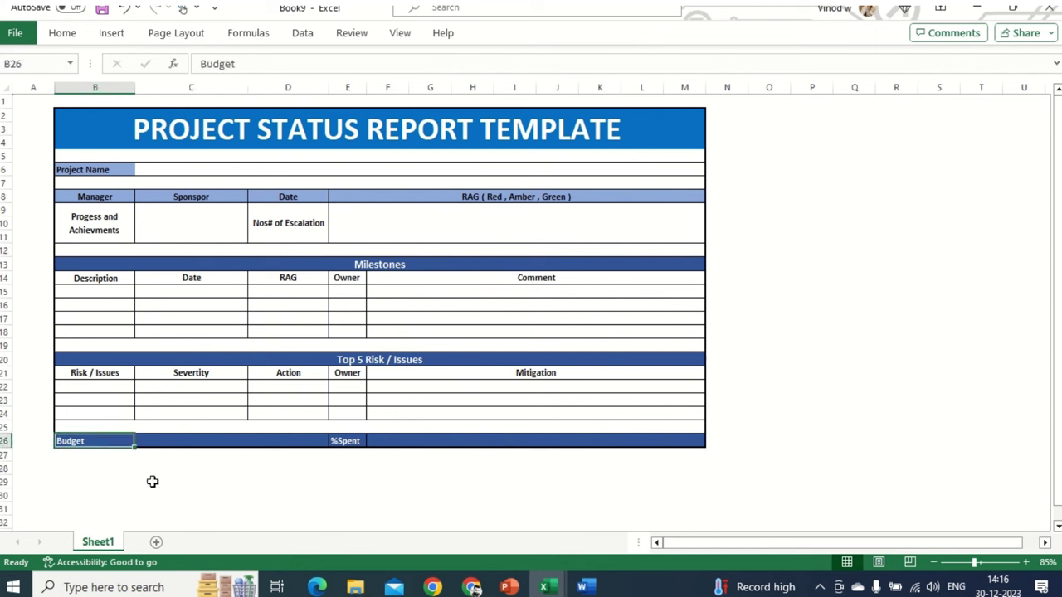
left_click(152, 481)
left_click(783, 320)
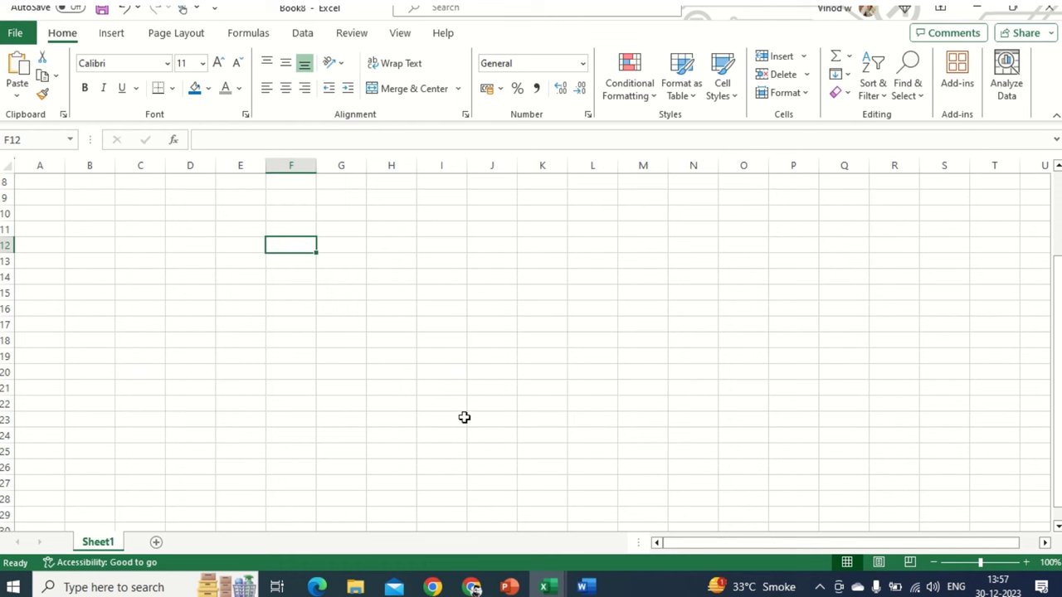
- Launch a new Excel window and create a blank workbook
left_click(12, 587)
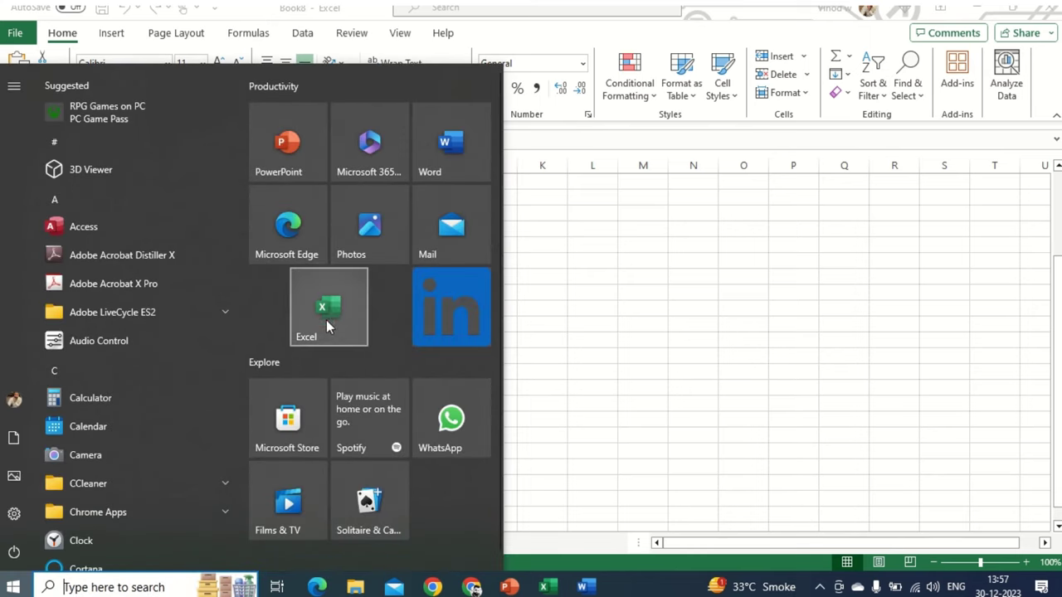
left_click(328, 322)
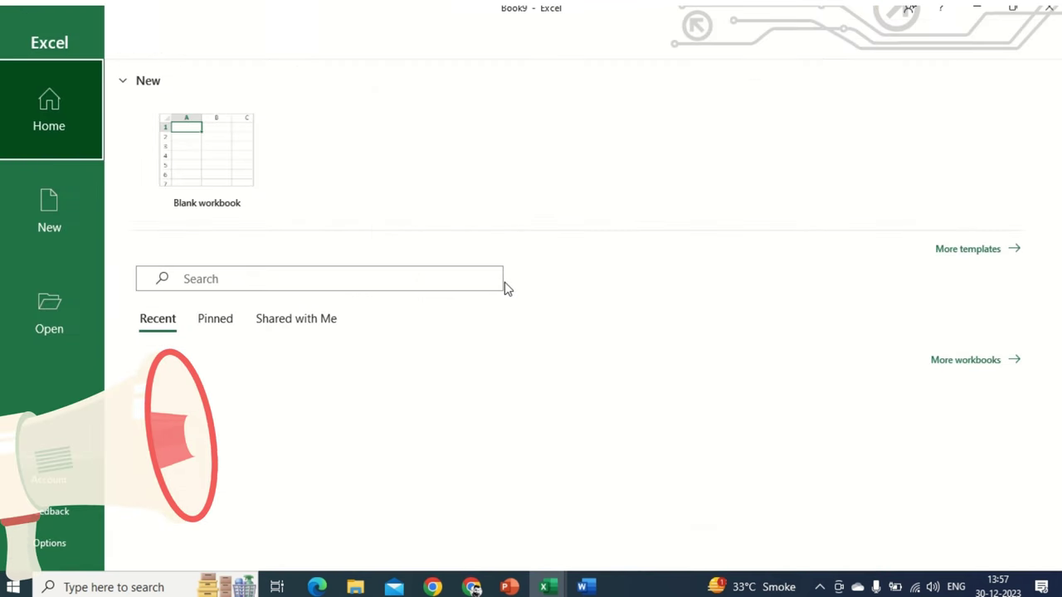
left_click(195, 162)
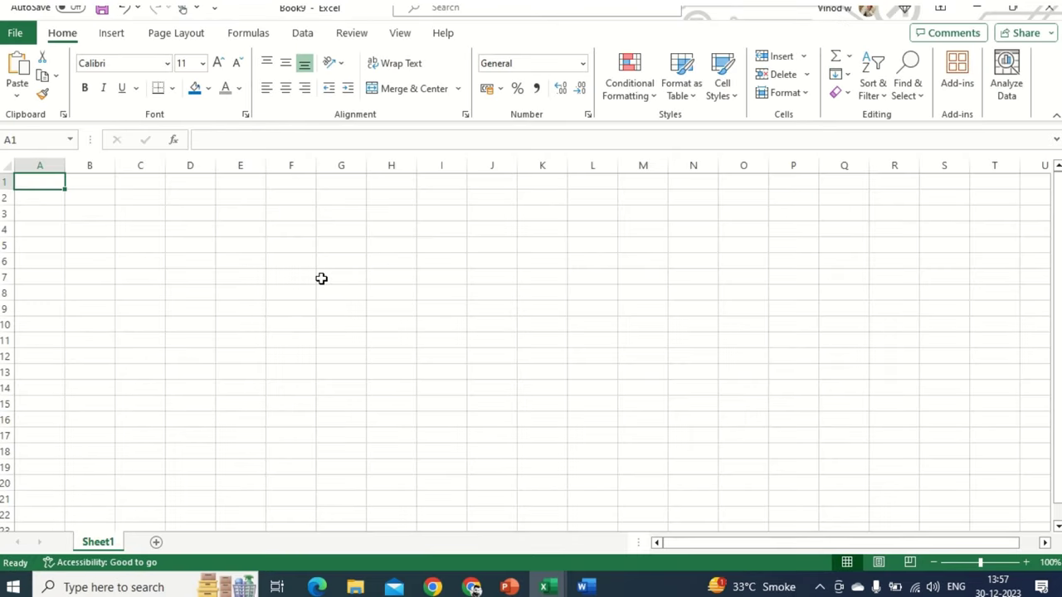
- Enter 9 in cells G20 and G21 and select both to read their sum
left_click_drag(102, 209, 737, 451)
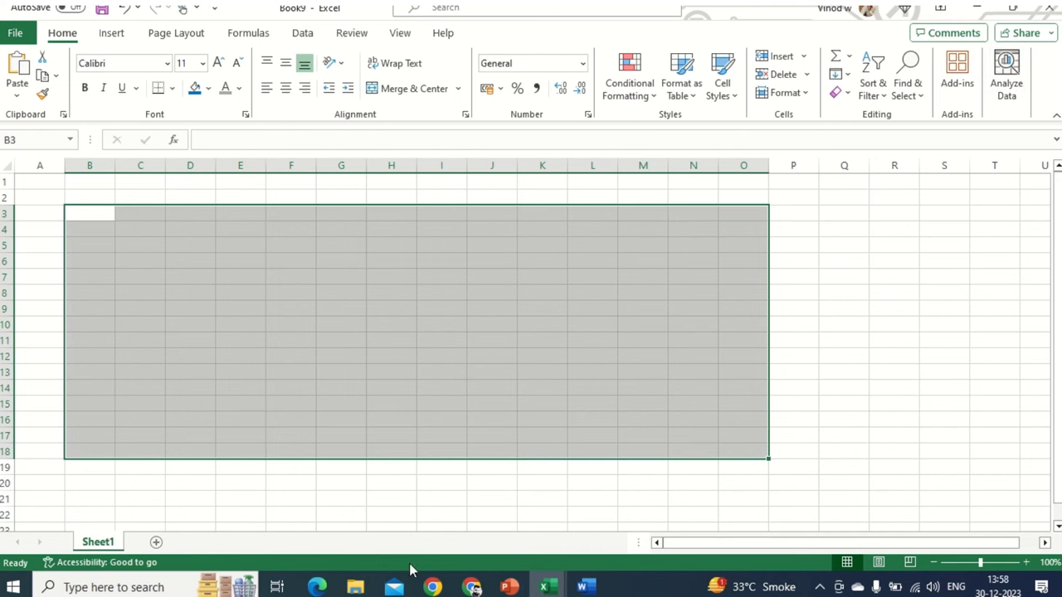
left_click(335, 478)
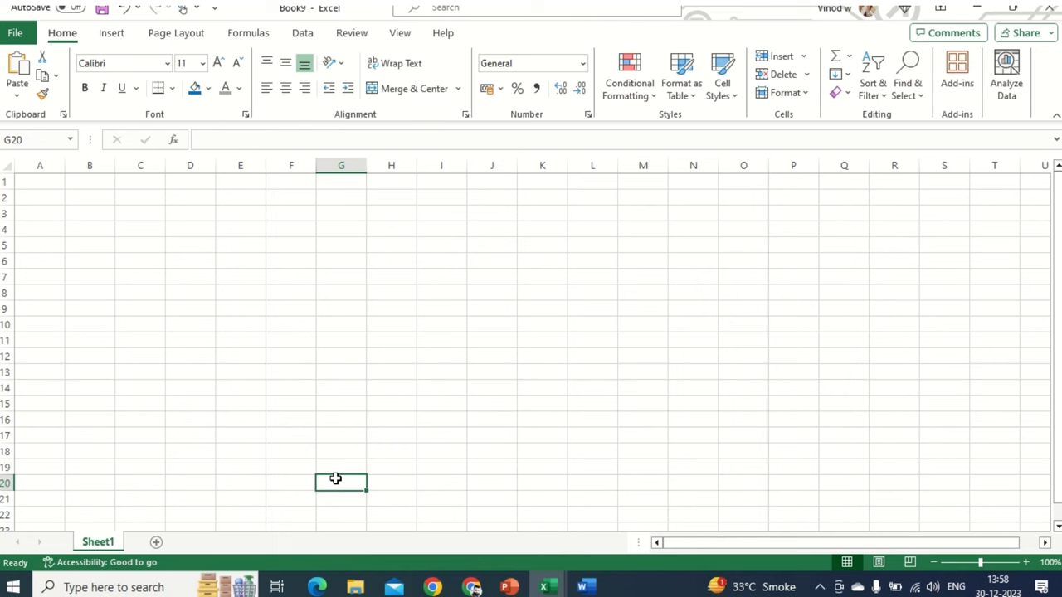
type("d")
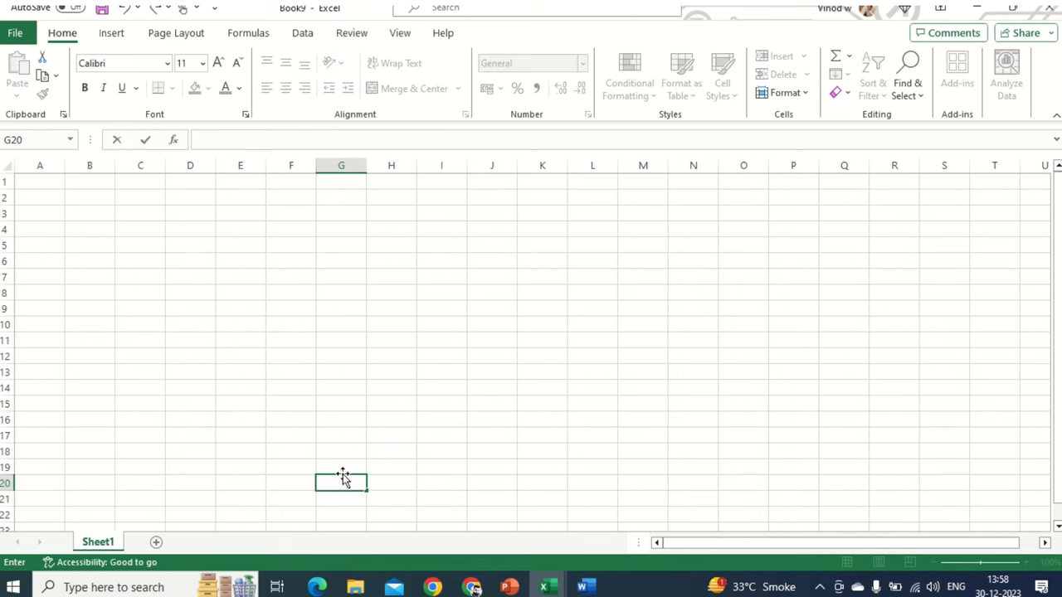
type("9")
key("Return")
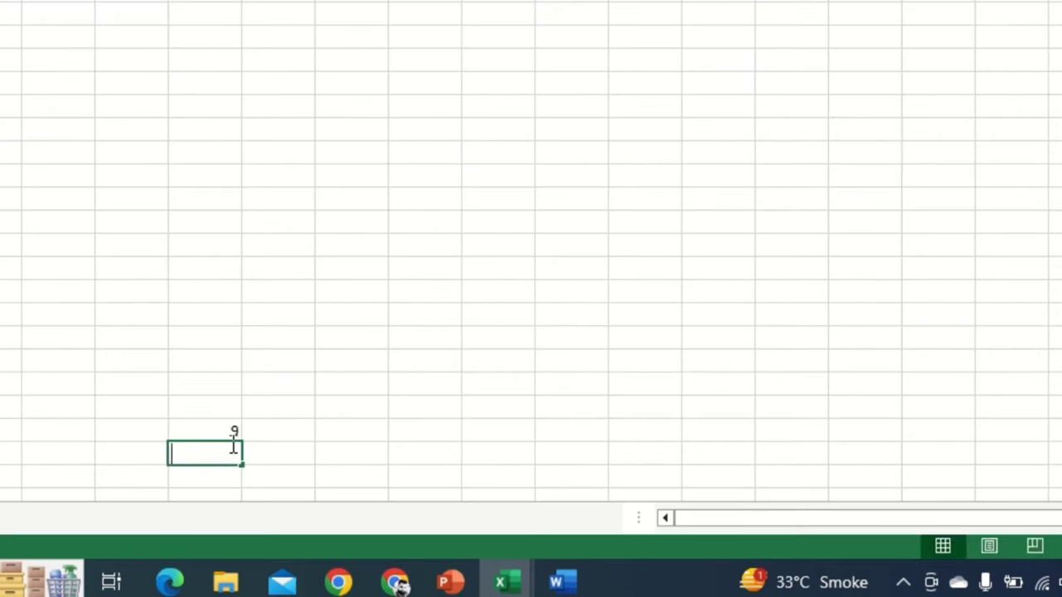
type("9")
left_click_drag(227, 432, 227, 451)
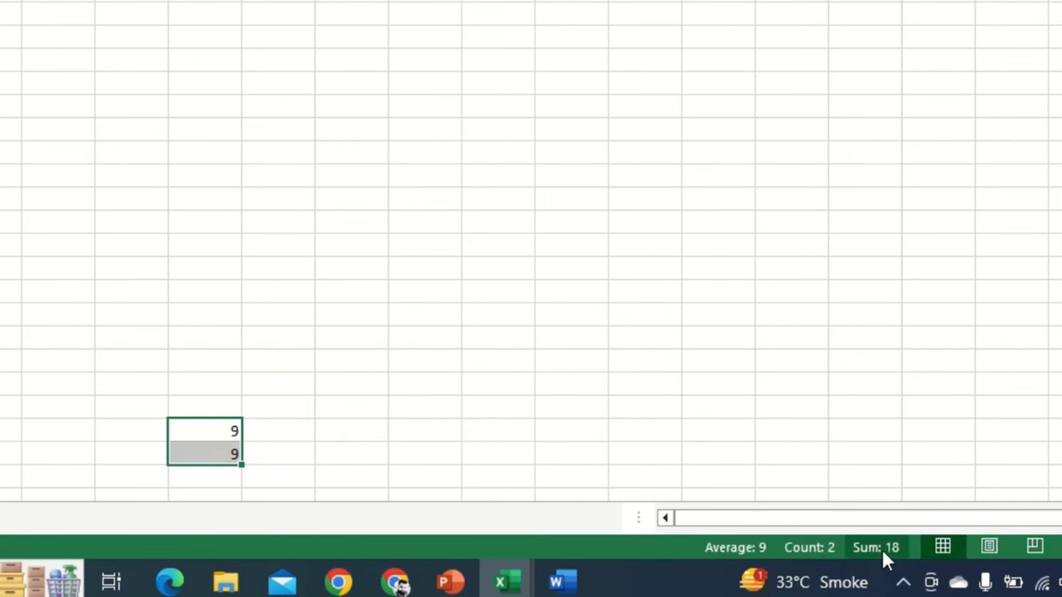
left_click(470, 431)
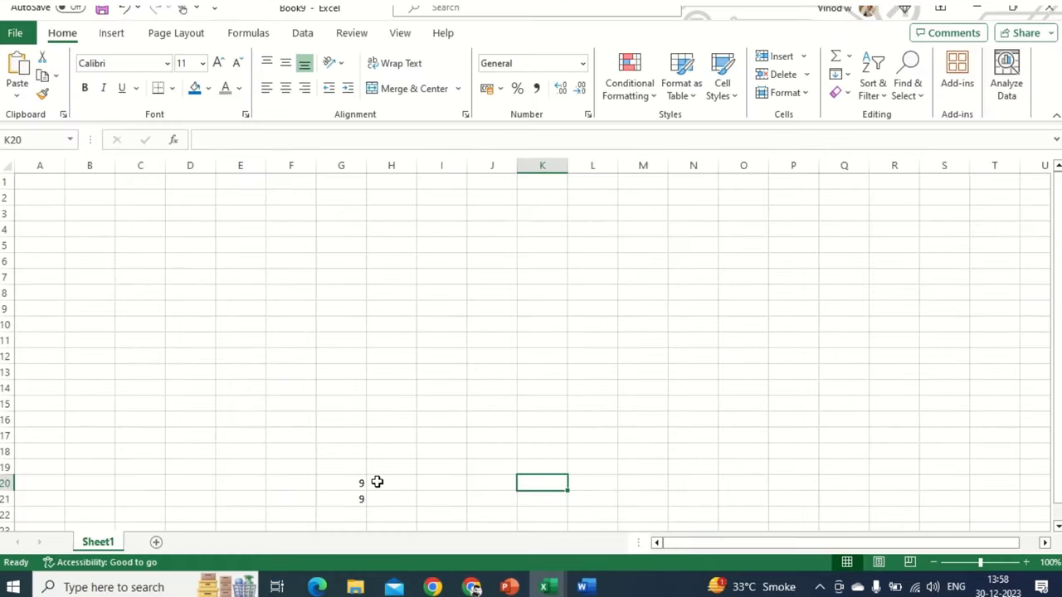
- Clear the two sample values from cells G20 and G21
left_click_drag(254, 429, 249, 474)
left_click_drag(371, 511, 353, 509)
key("Delete")
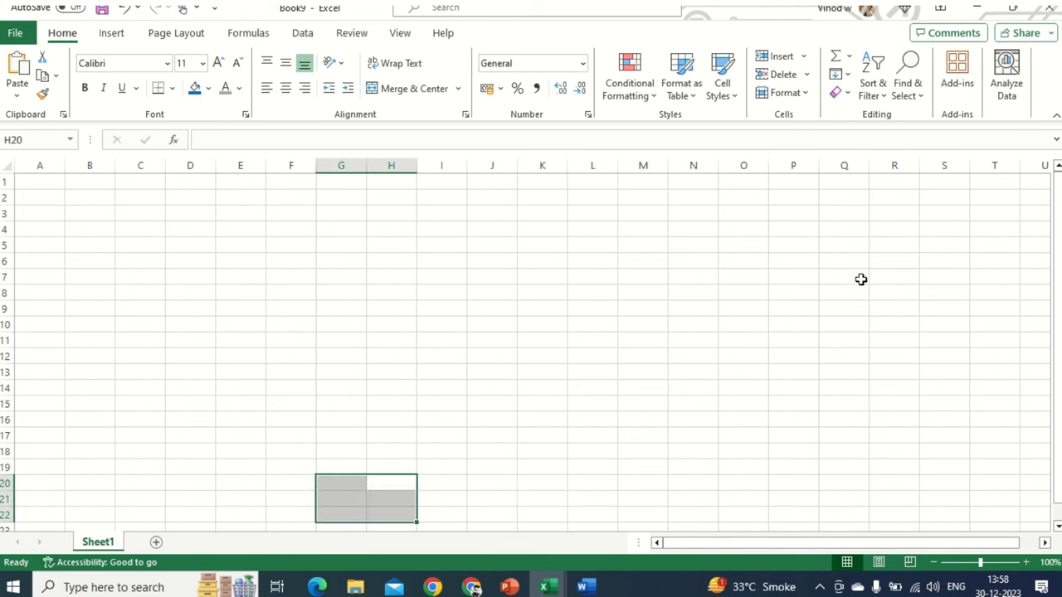
left_click(861, 279)
left_click(49, 182)
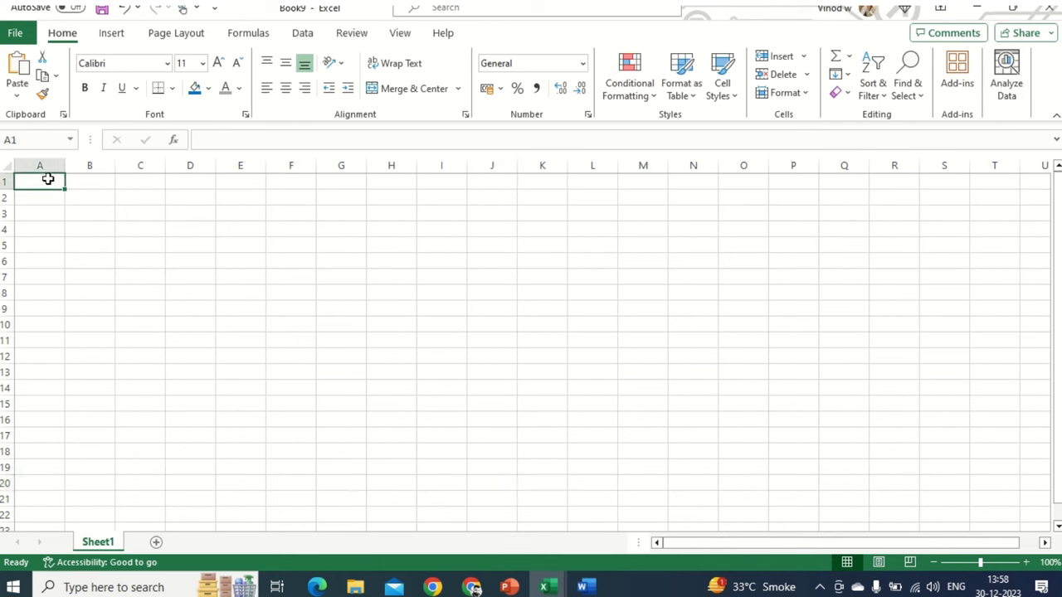
left_click(55, 215)
left_click(153, 231)
left_click(335, 242)
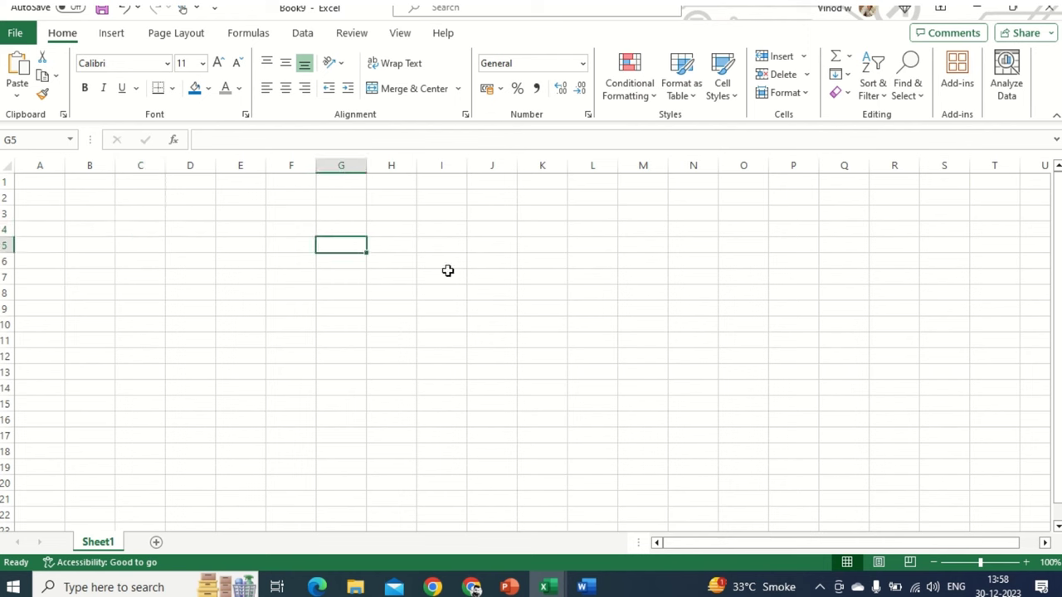
left_click(448, 275)
left_click(442, 165)
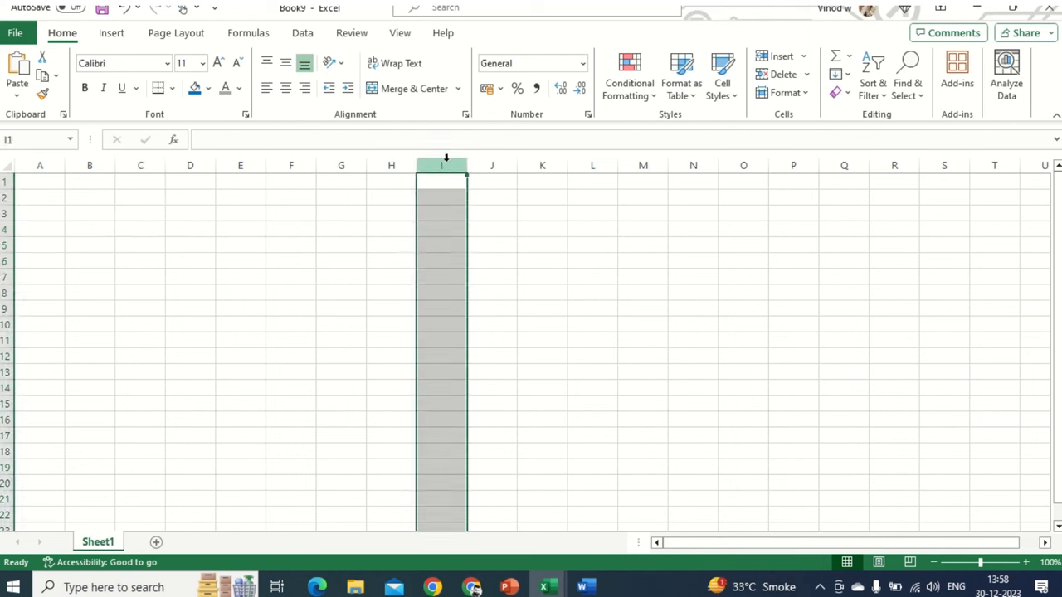
left_click(5, 245)
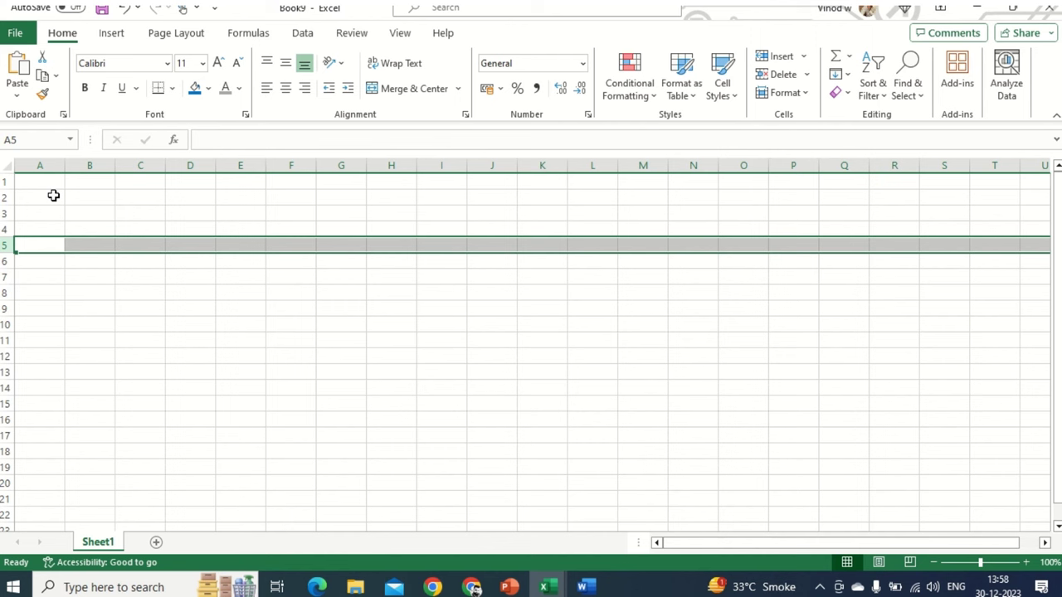
left_click(53, 195)
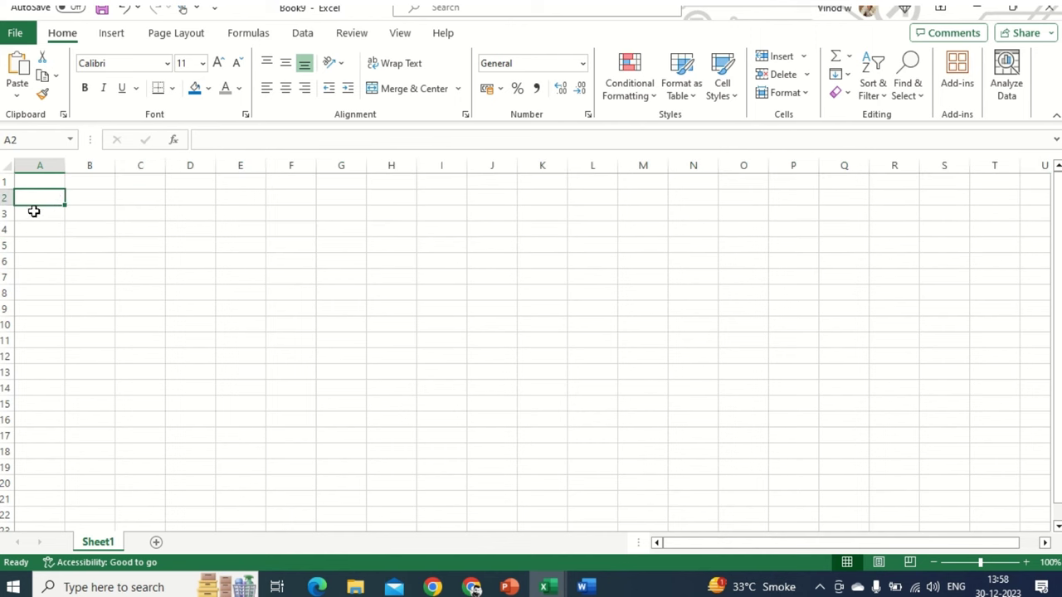
left_click(33, 212)
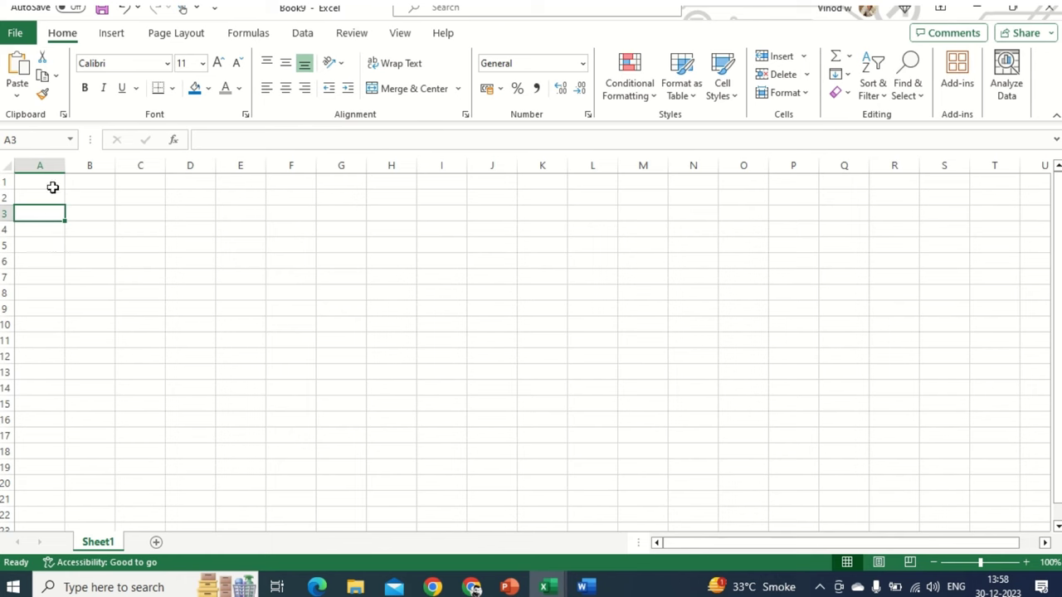
left_click_drag(45, 246, 41, 261)
- Enter the label "Project Name" in cell A5
left_click(50, 241)
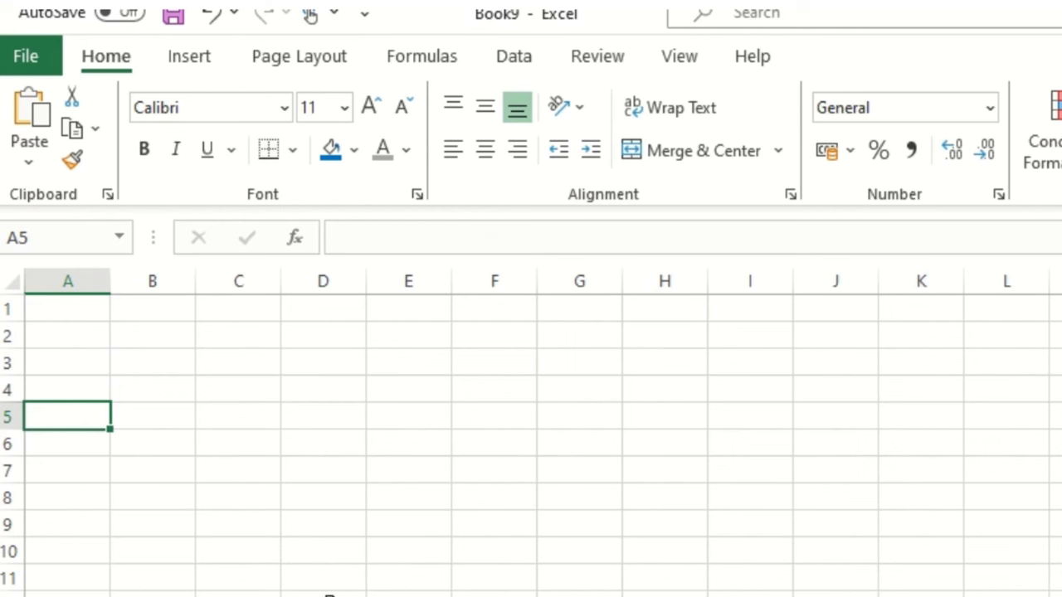
type("a")
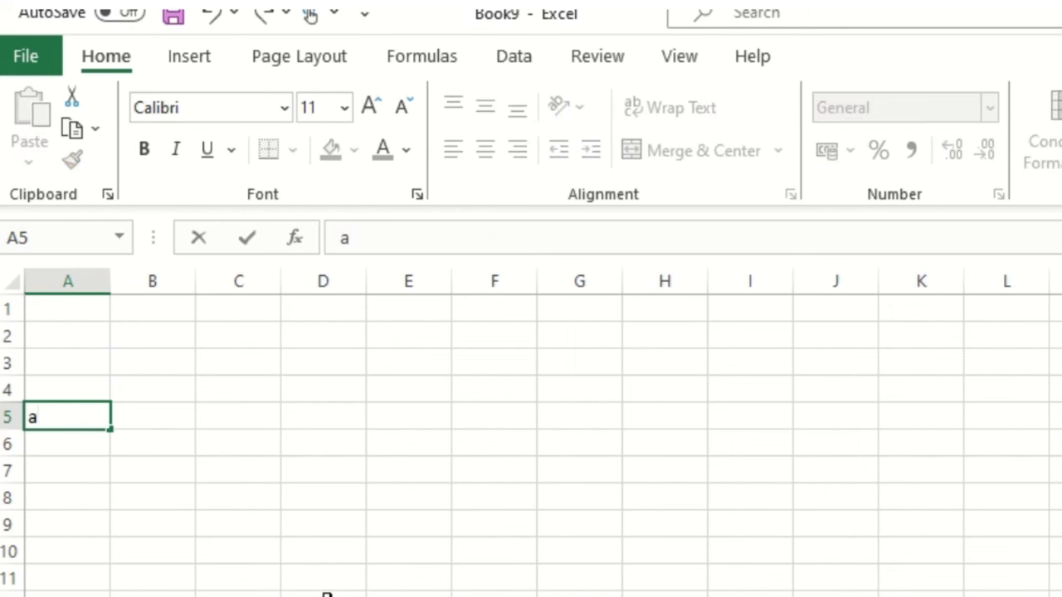
key("BackSpace")
type("Proje")
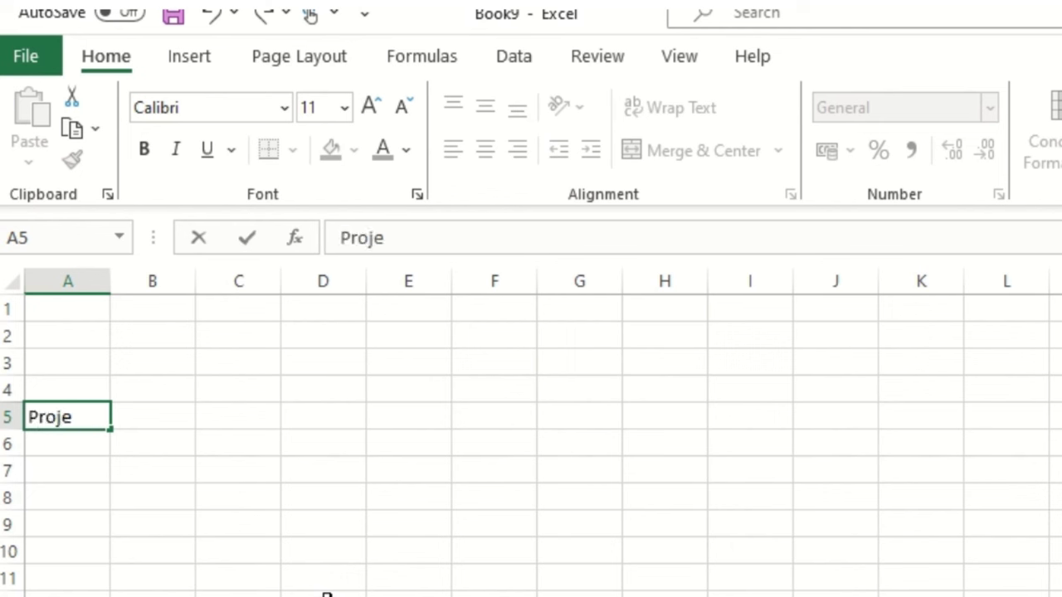
type("ct n")
key("BackSpace")
type("Name")
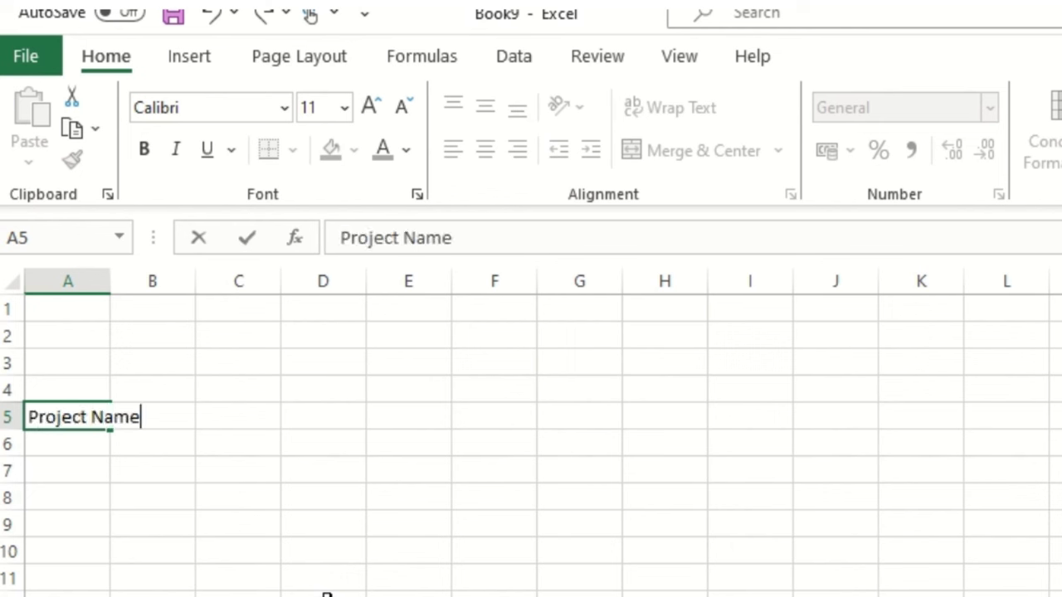
key("Tab")
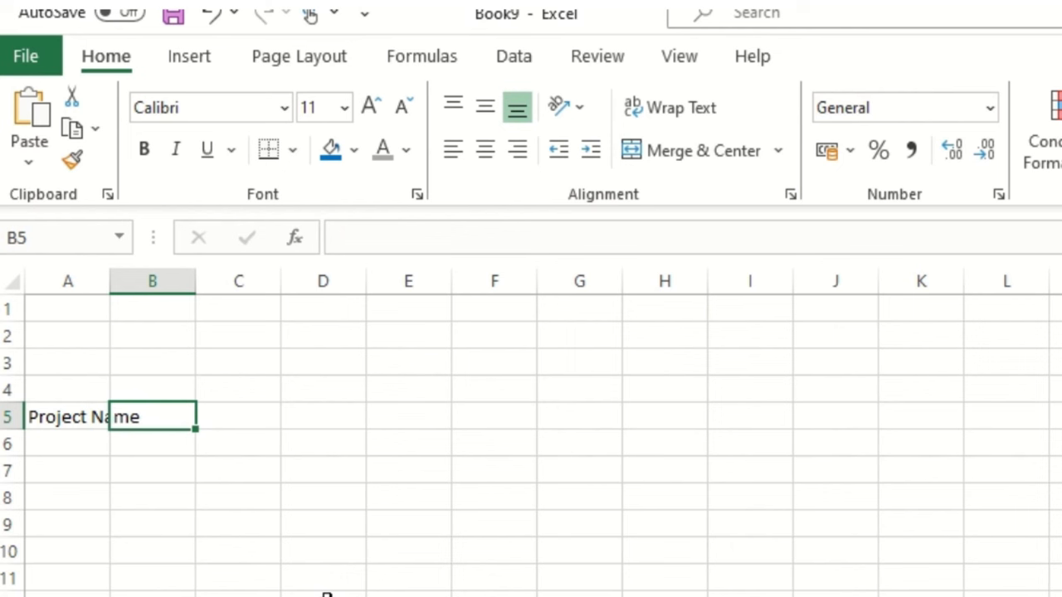
- Enter the label "Manager" in cell A7
key("Return")
key("Return")
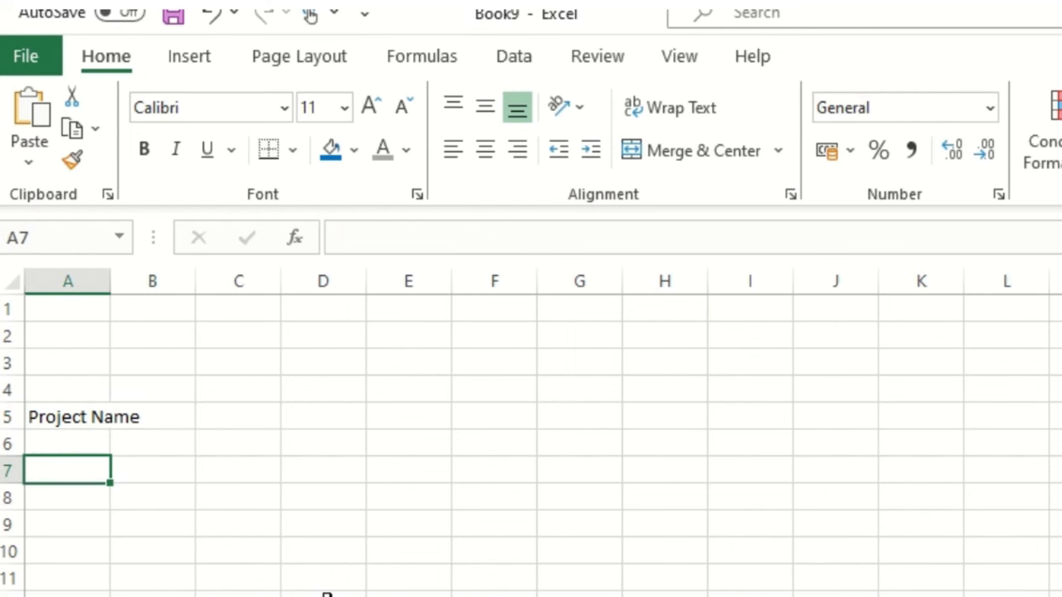
type("P")
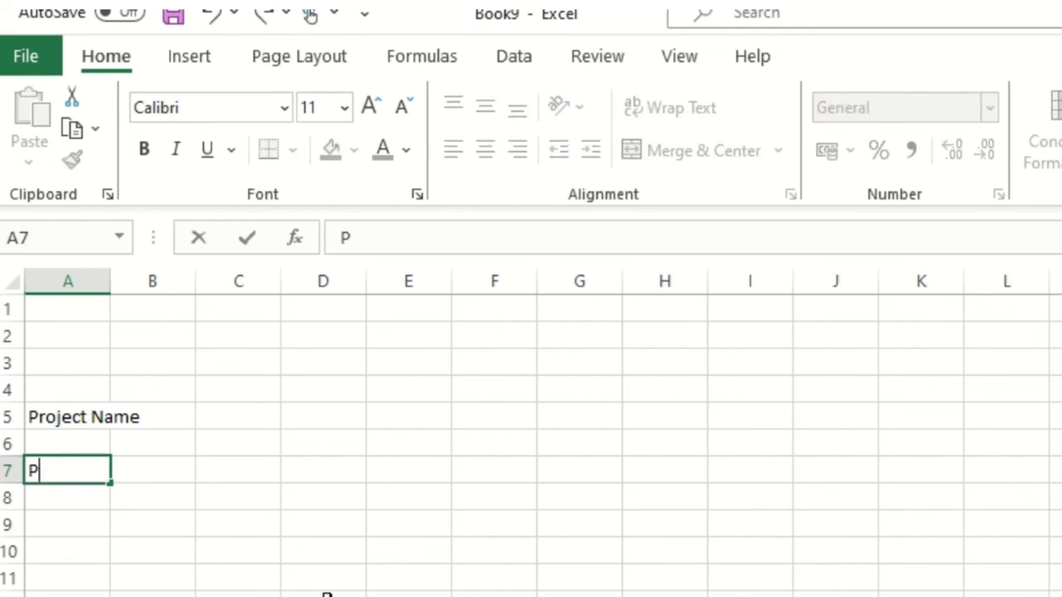
key("BackSpace")
type("Manger")
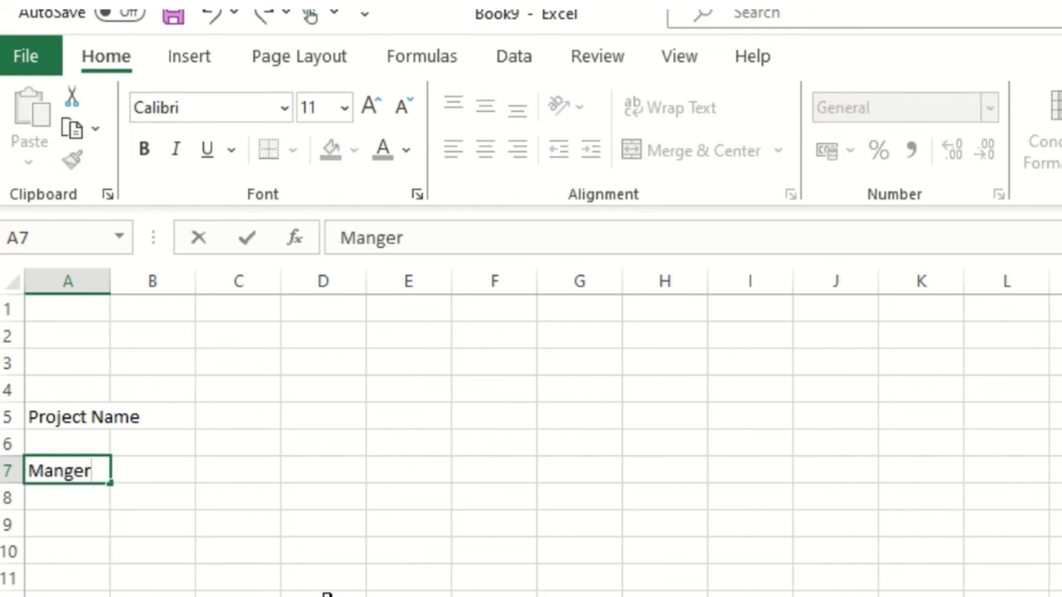
key("BackSpace")
key("BackSpace")
key("BackSpace")
type("ager")
key("Tab")
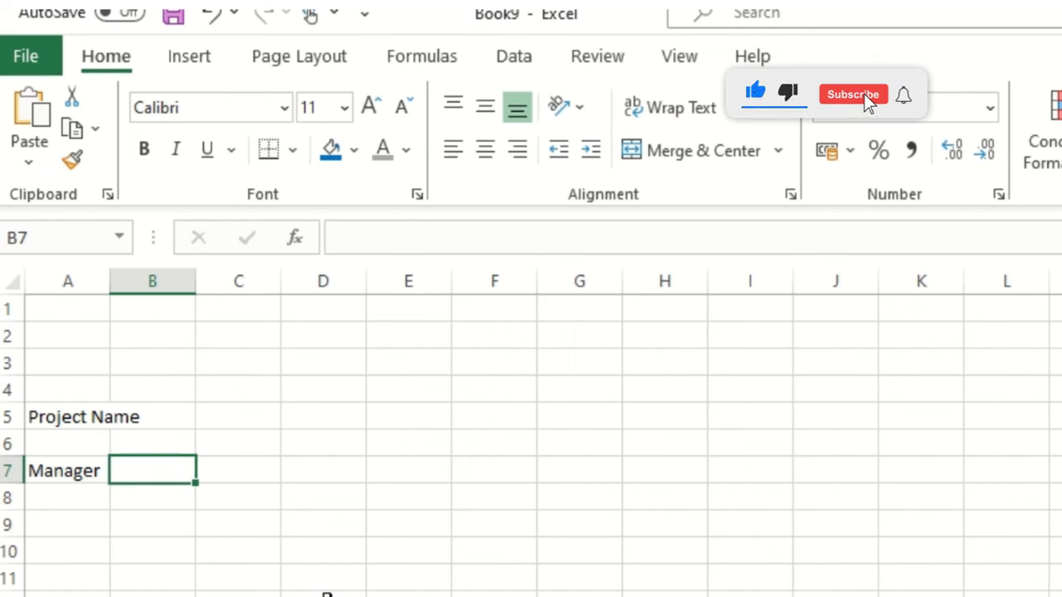
- Enter the labels "Sponspor" in cell B7 and "Date" in cell C7
type("Sponspor")
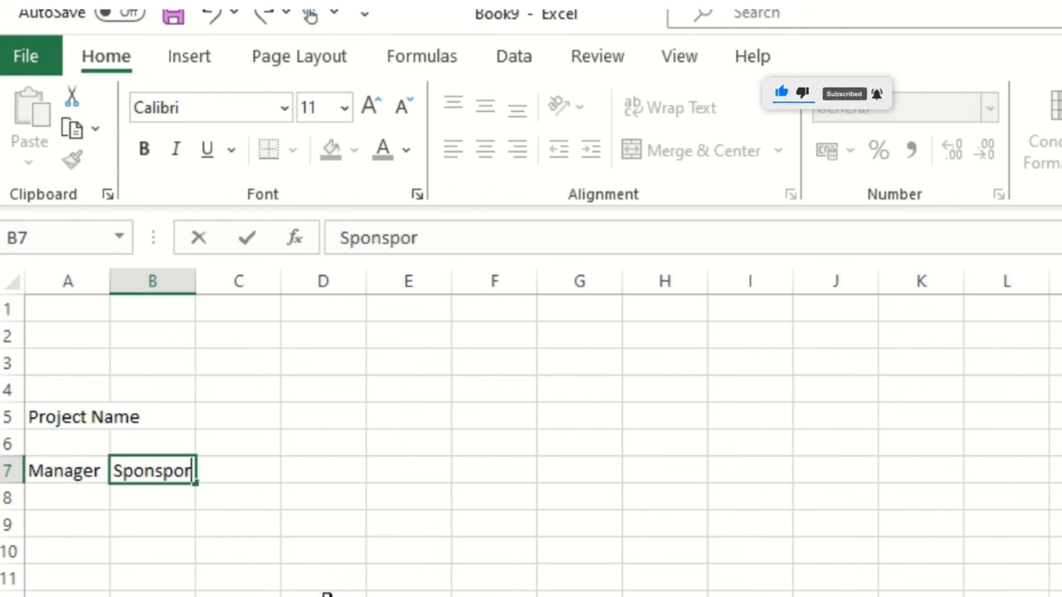
type("ed")
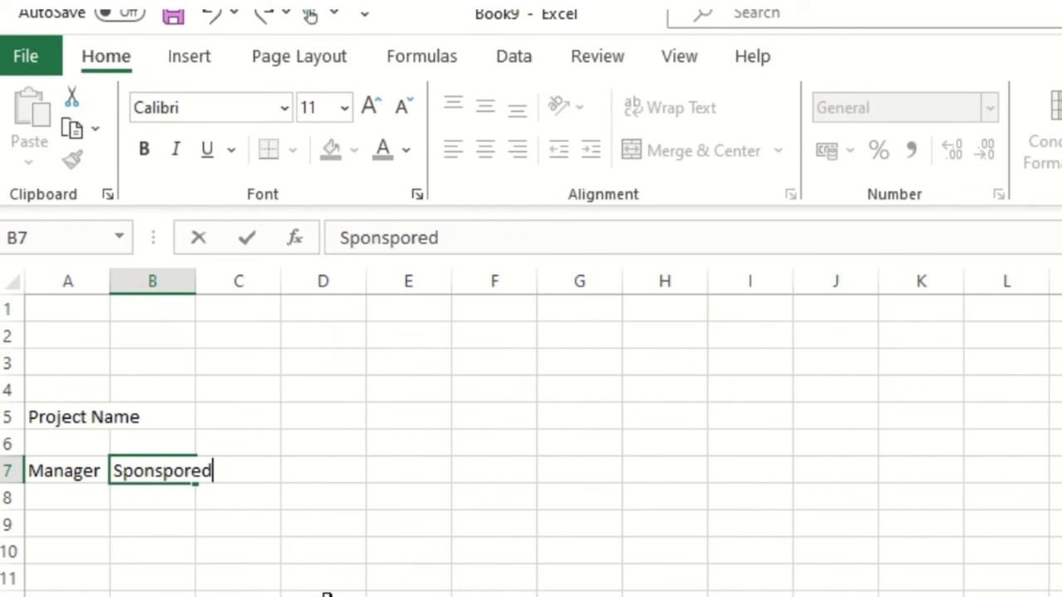
key("BackSpace")
key("BackSpace")
key("Tab")
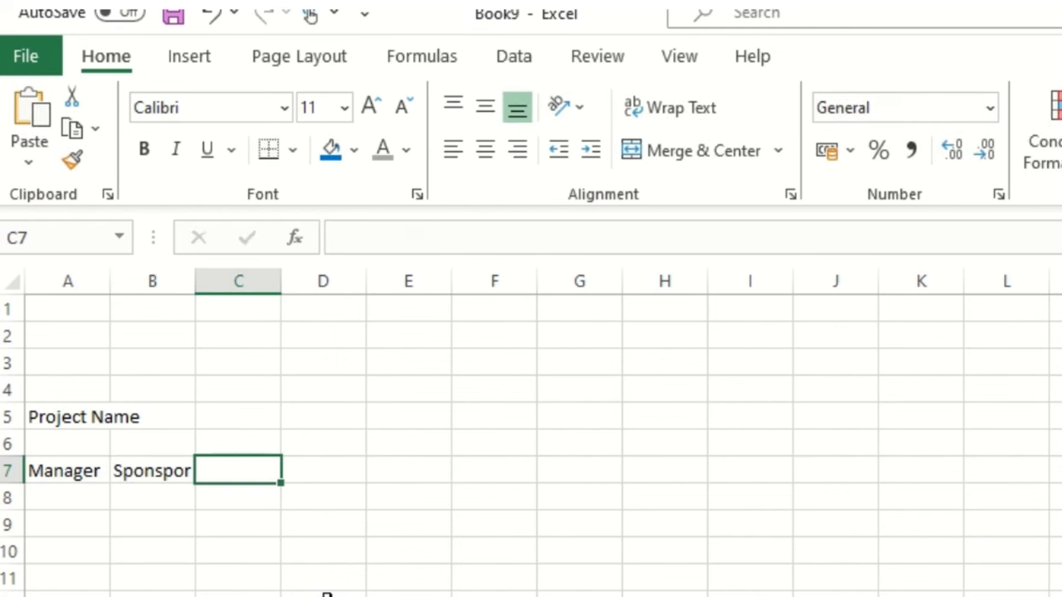
type("Date")
key("Tab")
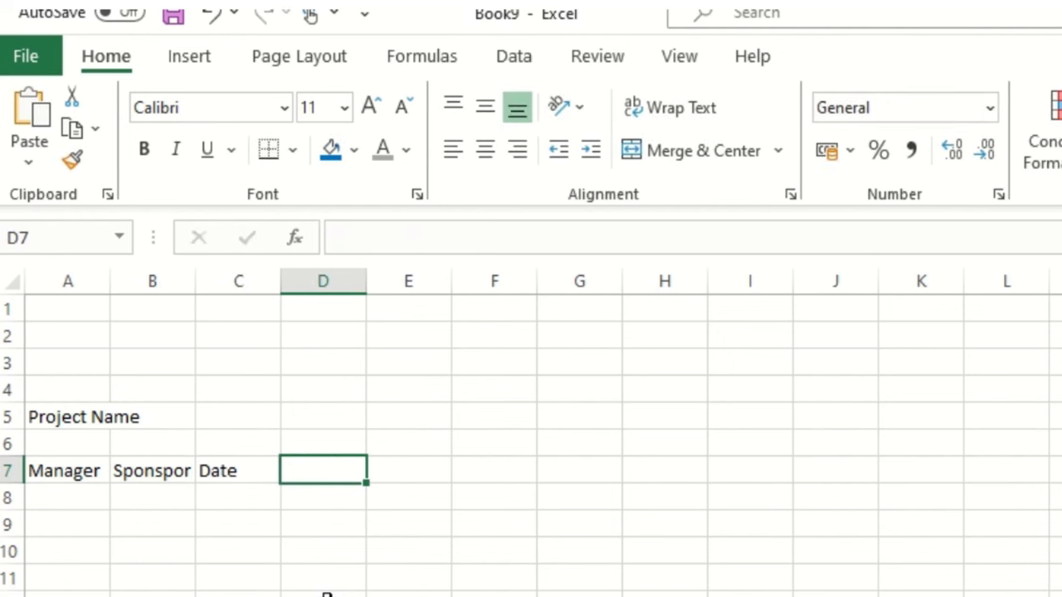
- Enter the label "RAG ( Red , Amber , Green )" in cell D7
type("R")
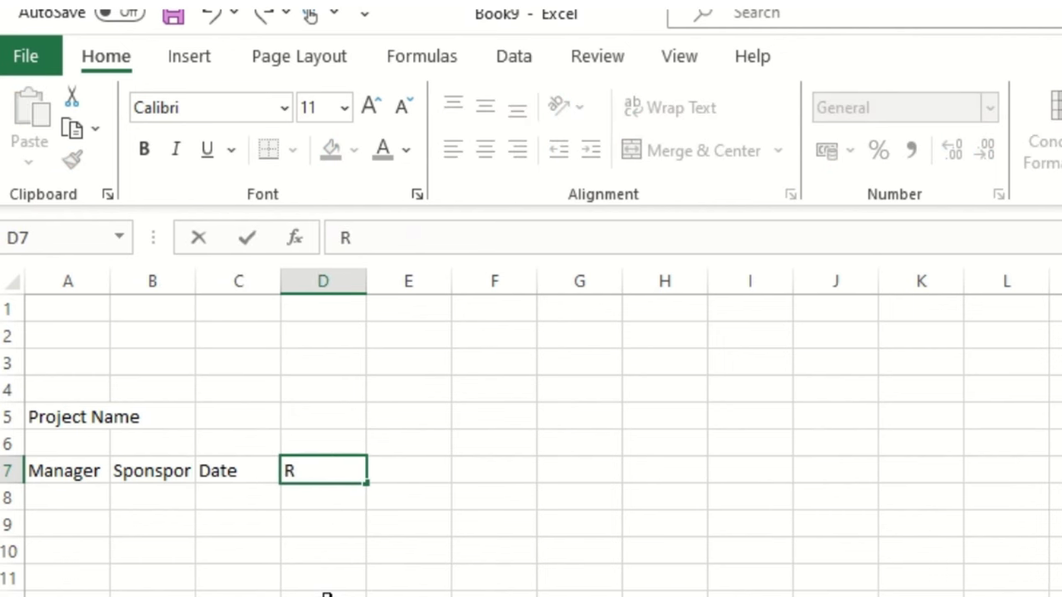
type("AG ( Red")
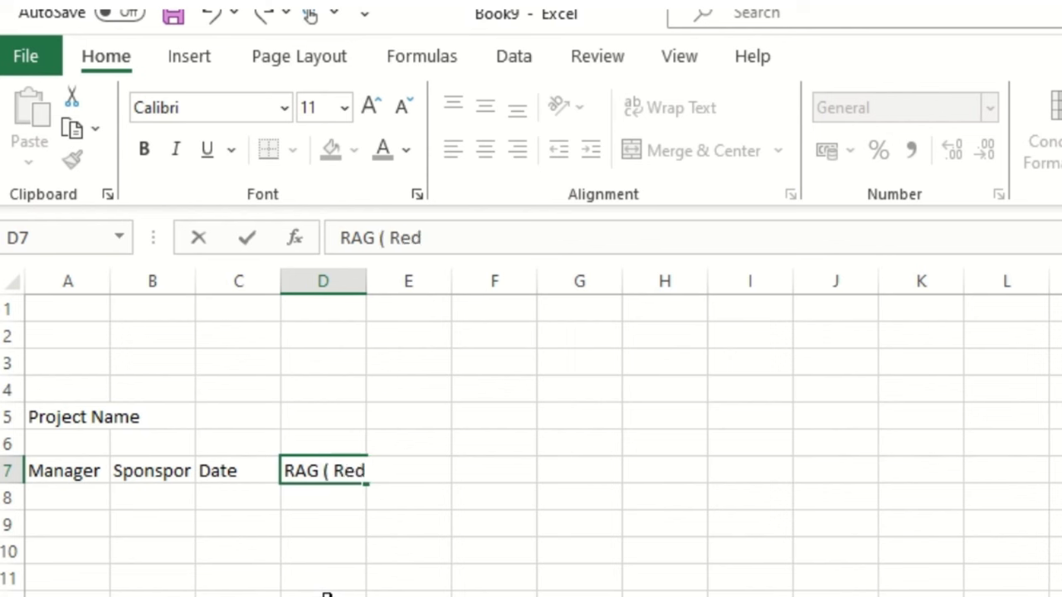
type(" , Amber ,")
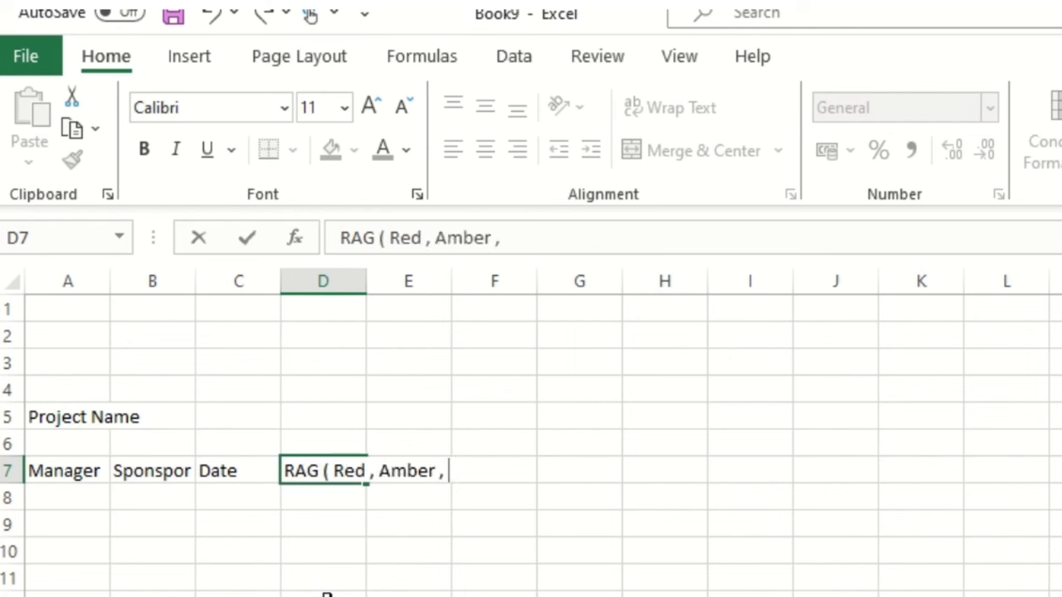
type(" Green )")
key("Return")
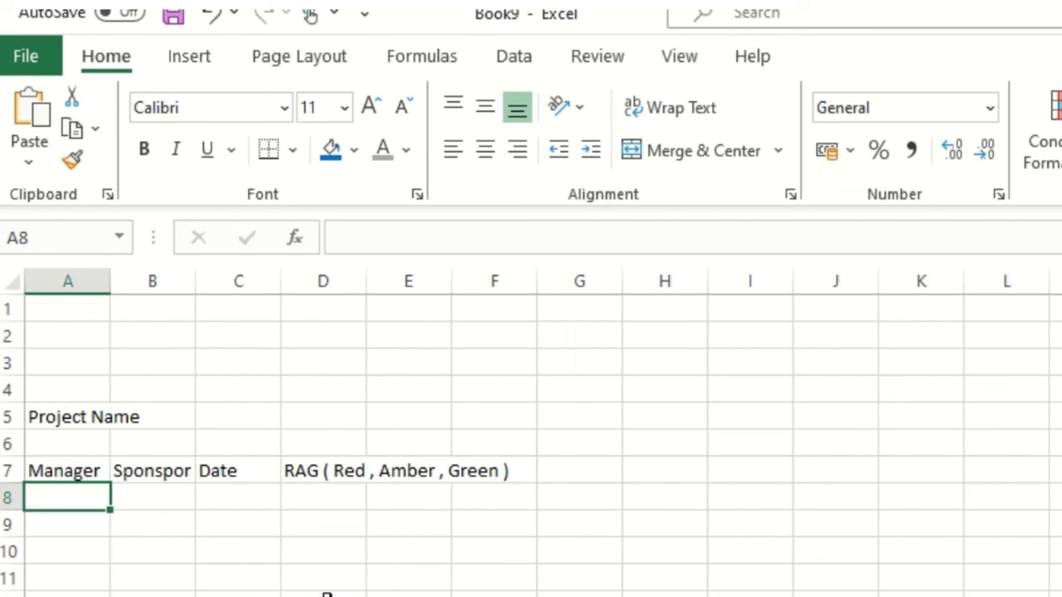
- Enter the label "Progess and Achievments" in cell A9, leaving row 8 empty
key("Down")
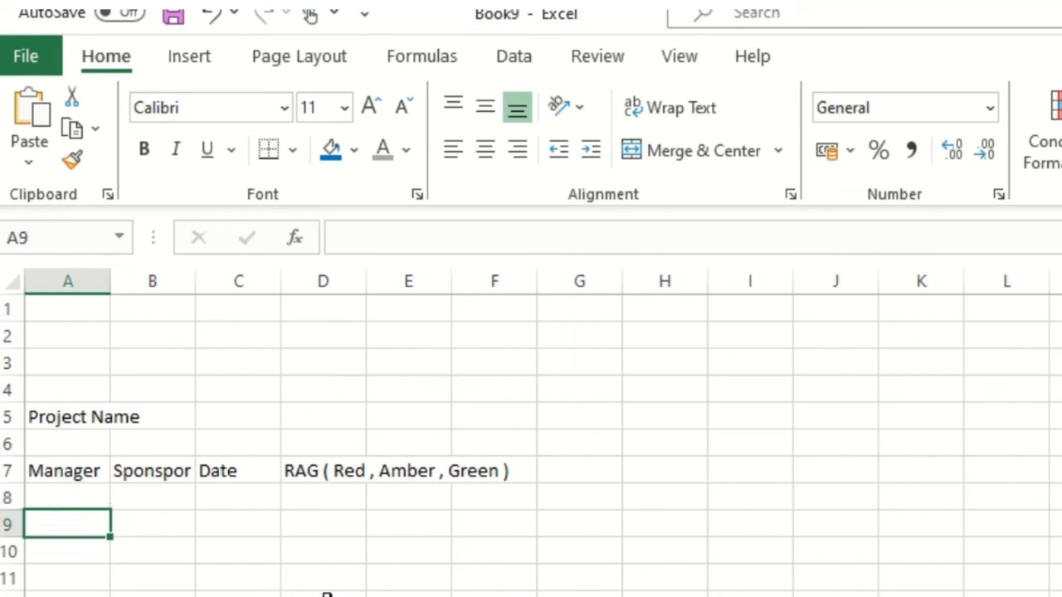
type("pROGE")
key("BackSpace")
key("BackSpace")
key("BackSpace")
key("BackSpace")
key("BackSpace")
key("Caps_Lock")
type("Progess")
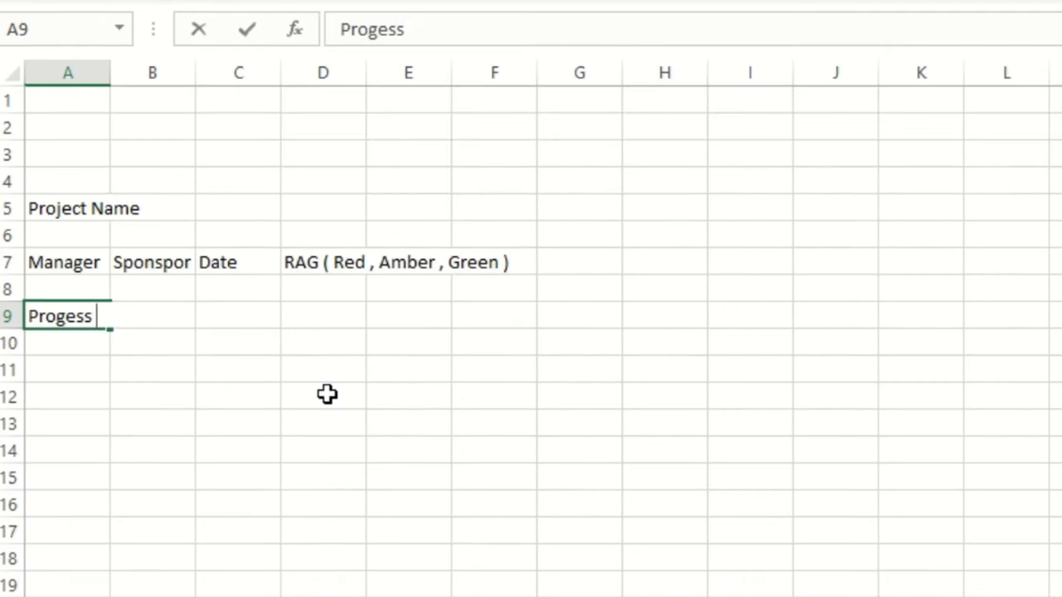
type(" and Achievments")
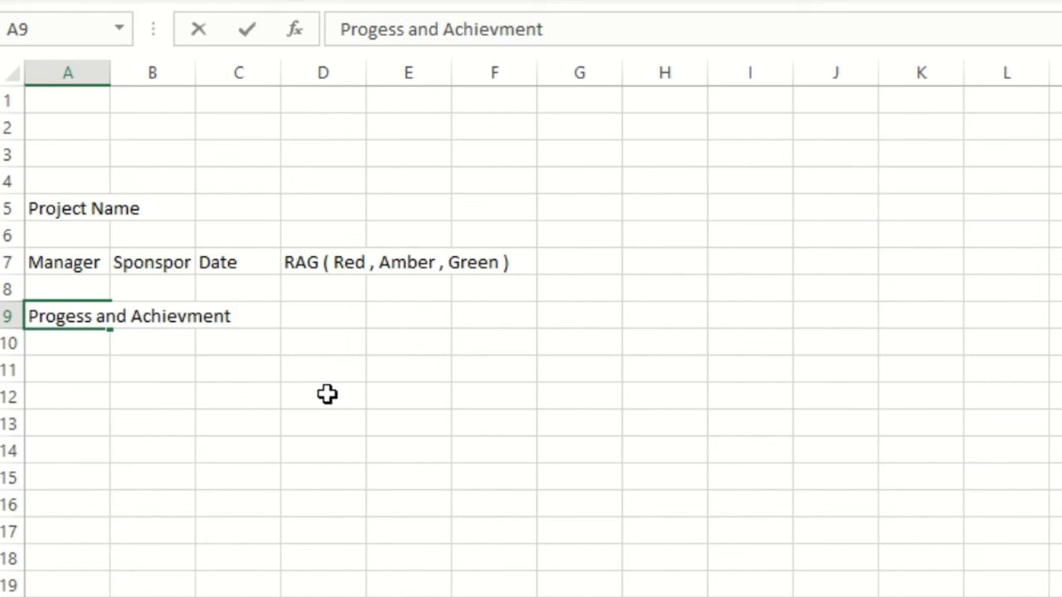
key("Tab")
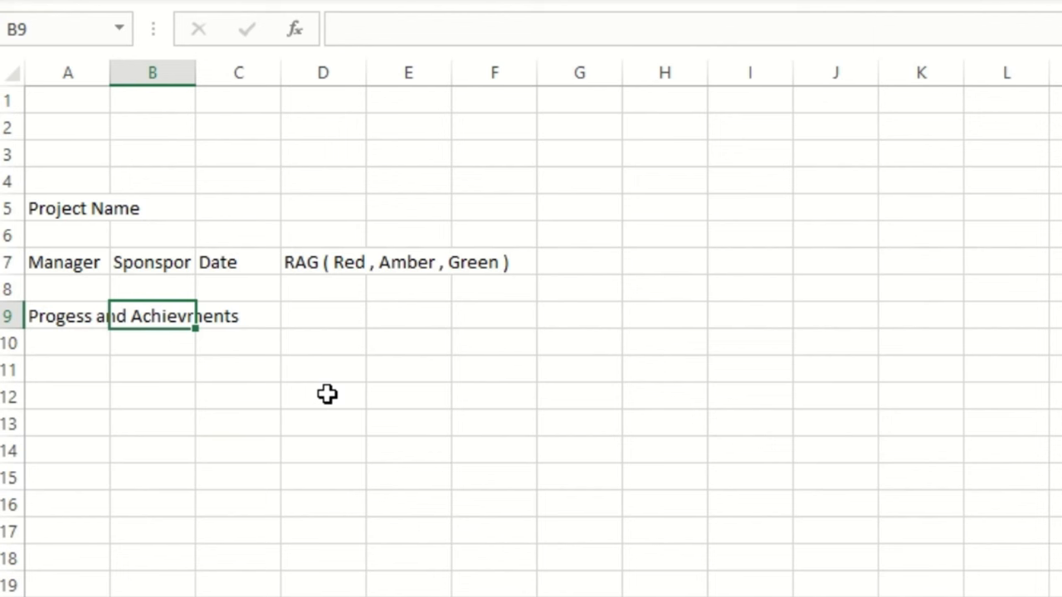
left_click(163, 70)
right_click(165, 71)
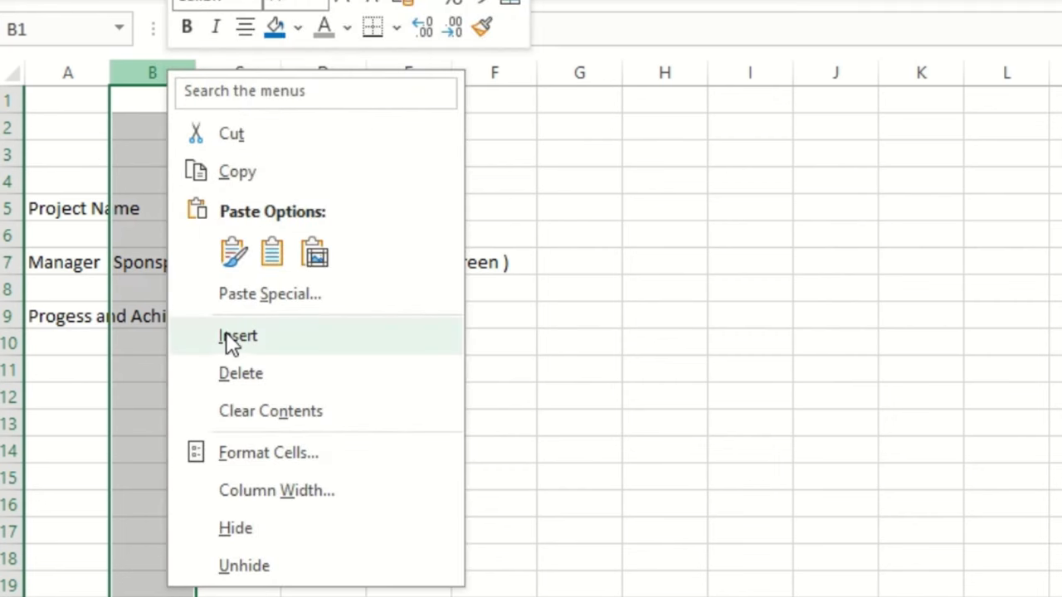
key("Escape")
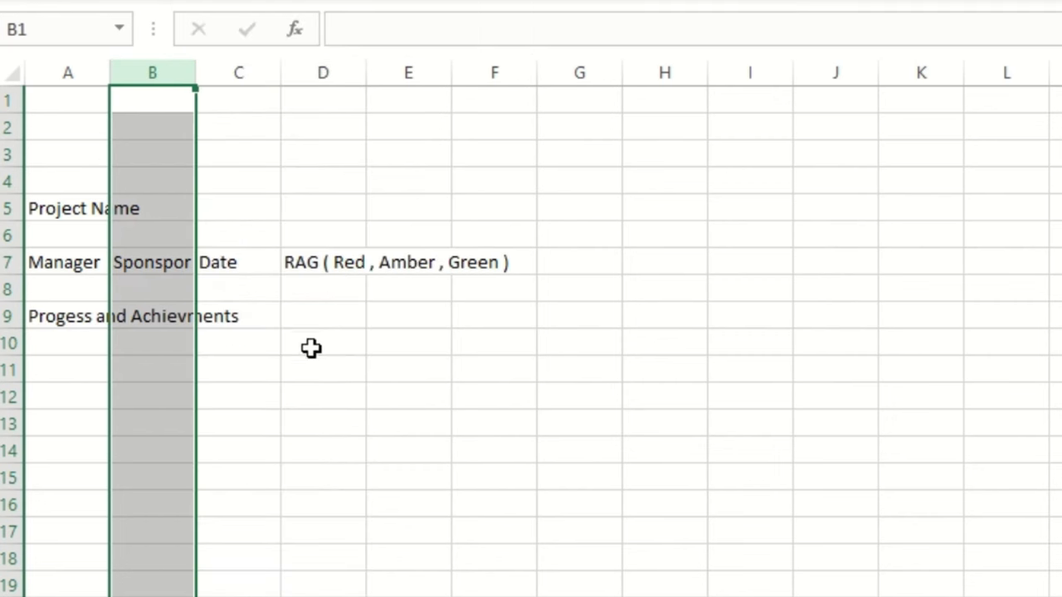
left_click(310, 348)
left_click(326, 312)
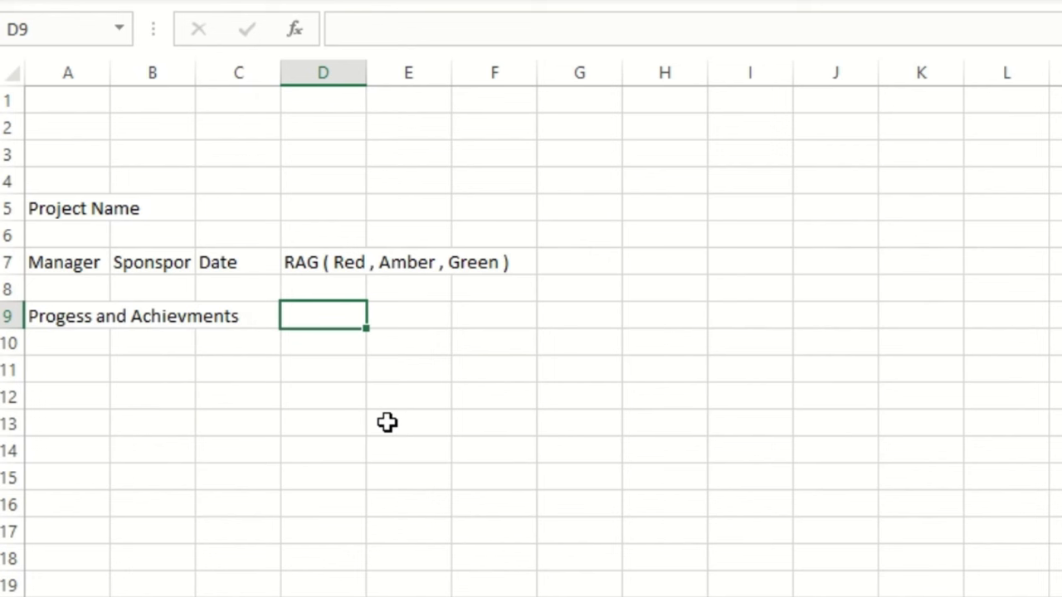
- Write the label "Items of Esclation" in cell C9
left_click(258, 308)
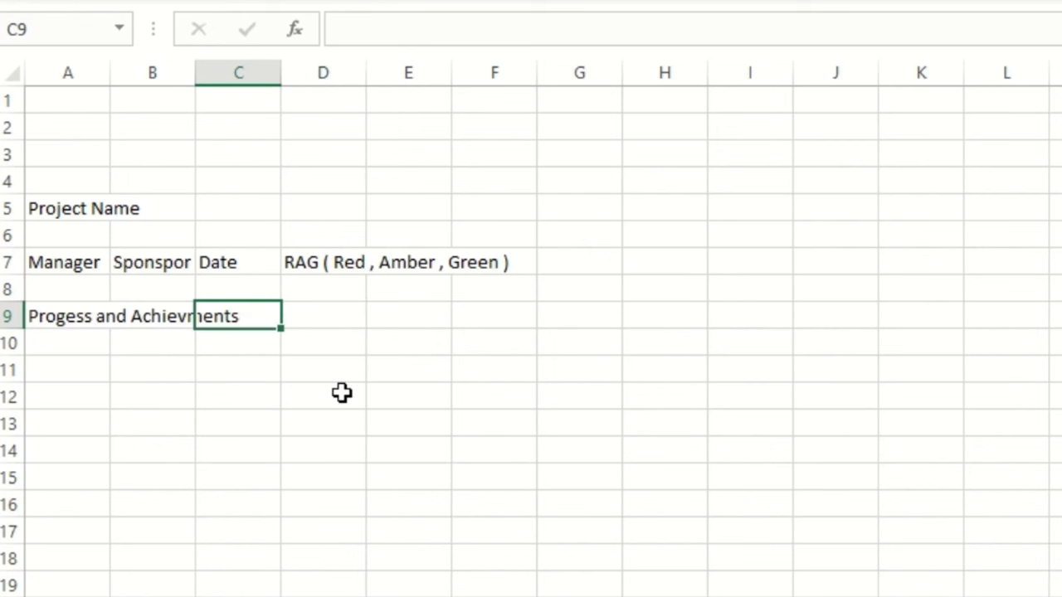
type("Escl")
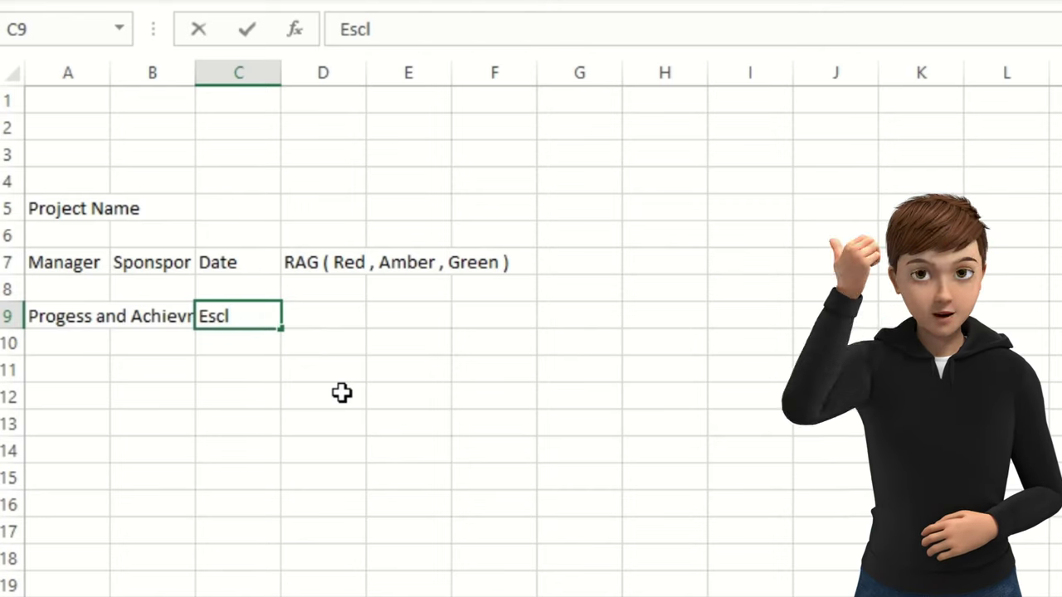
key("BackSpace")
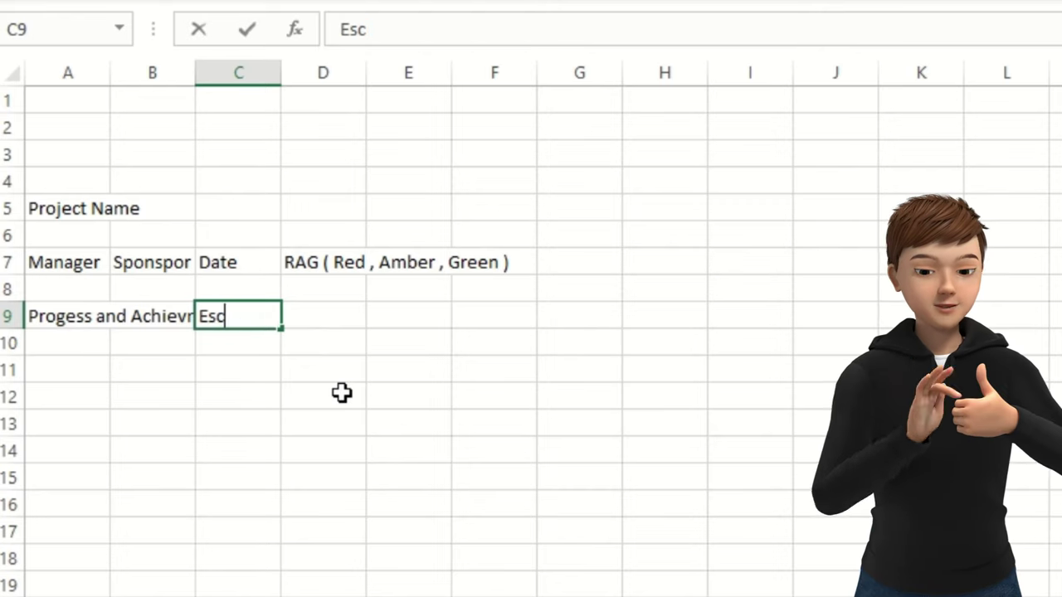
key("BackSpace")
key("BackSpace")
key("BackSpace")
type("Items of ")
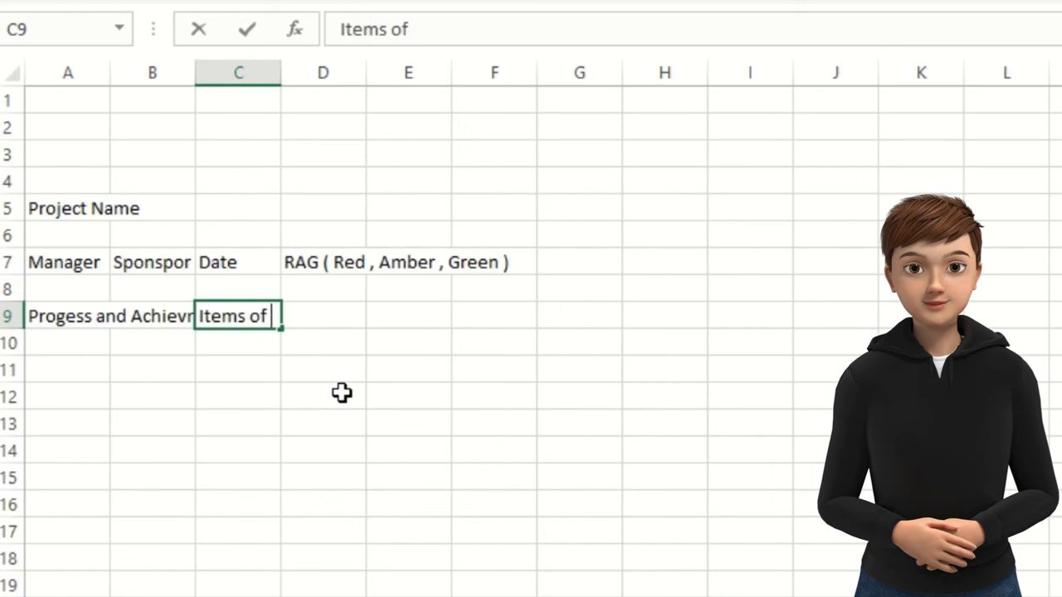
type("Esclation")
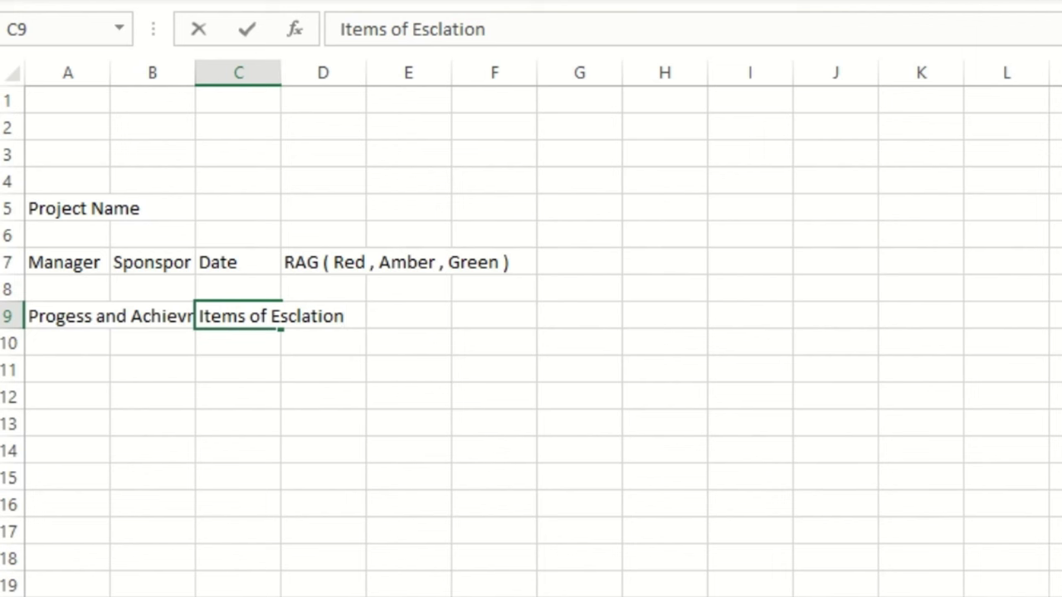
- Replace "Items" with "Nos#" in the C9 label and correct its spelling so it reads "Nos# of Escalation"
double_click(363, 30)
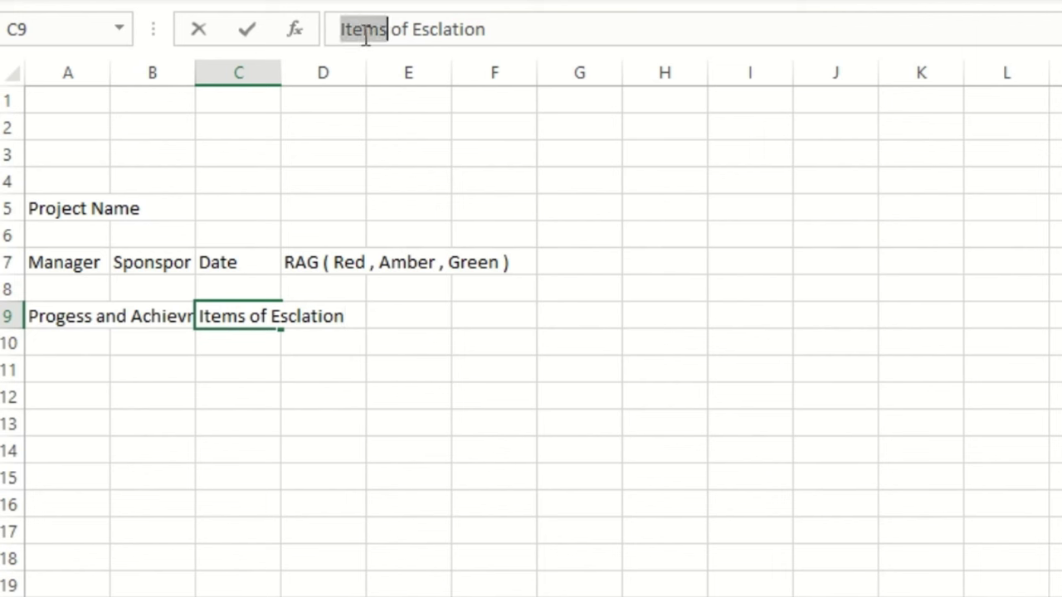
type("Nos#")
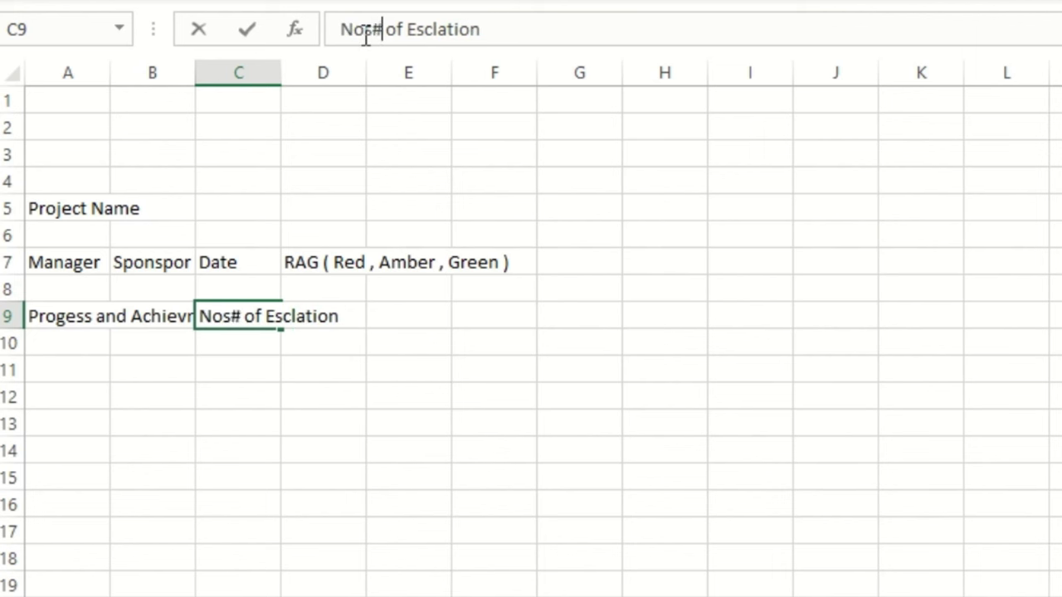
key("Return")
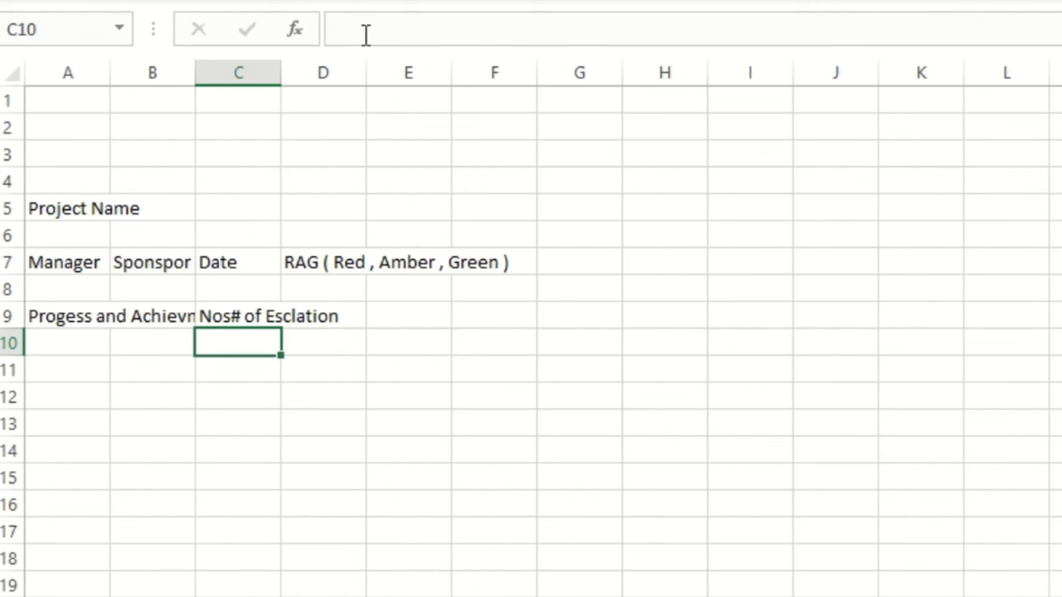
left_click(264, 308)
left_click(421, 29)
type("a")
left_click(533, 417)
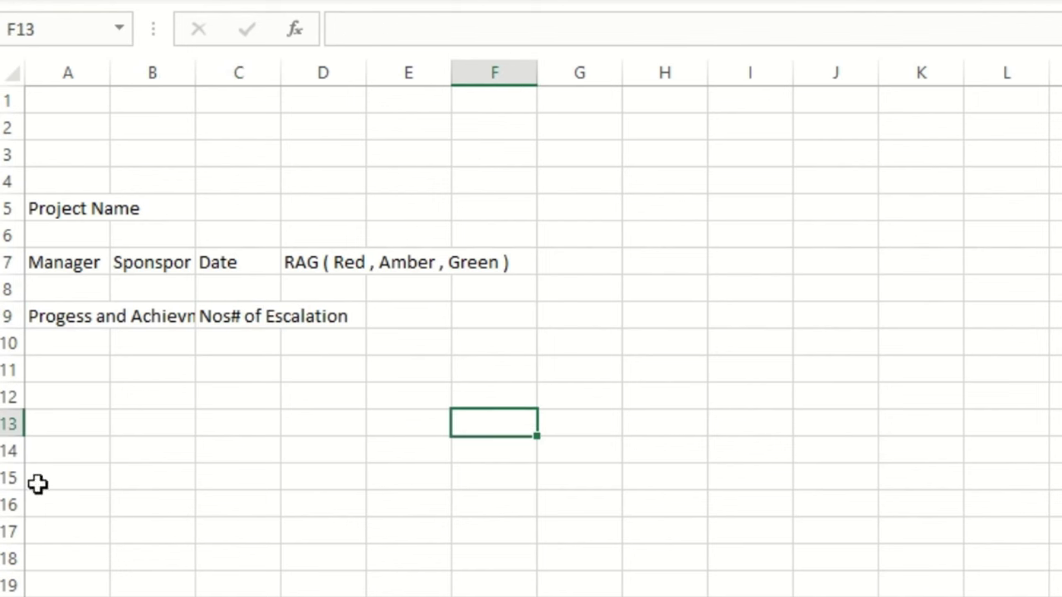
- Enter the heading "Task Description" in cell A12
left_click(268, 534)
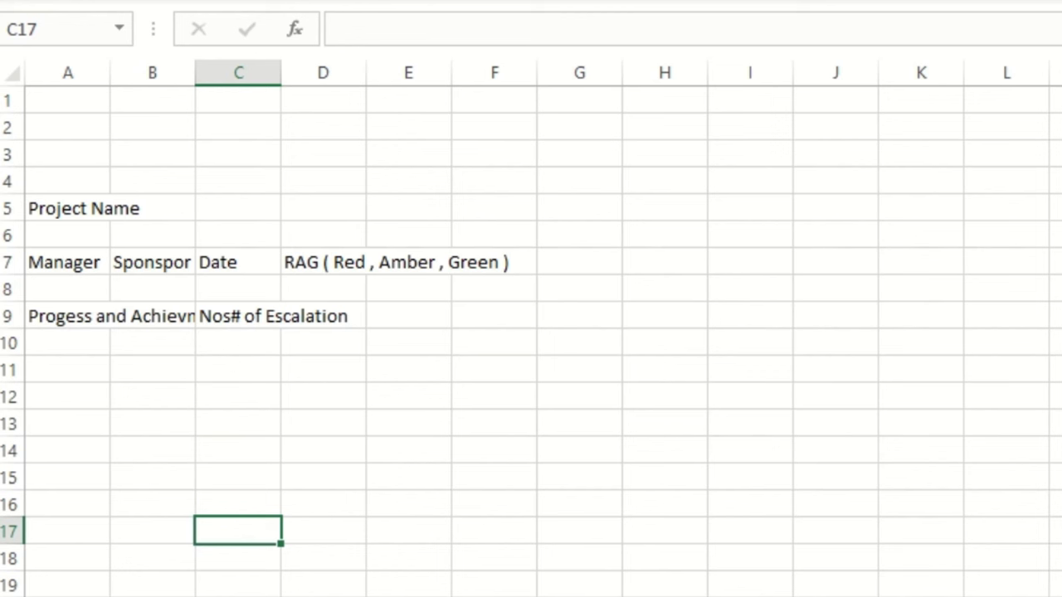
left_click(86, 420)
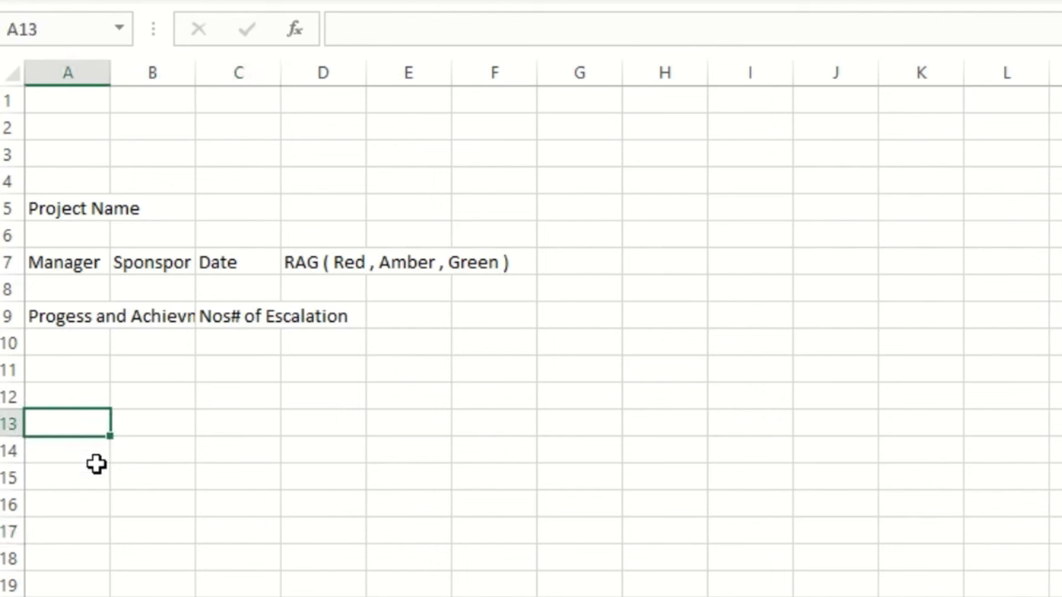
key("Up")
type("Task ")
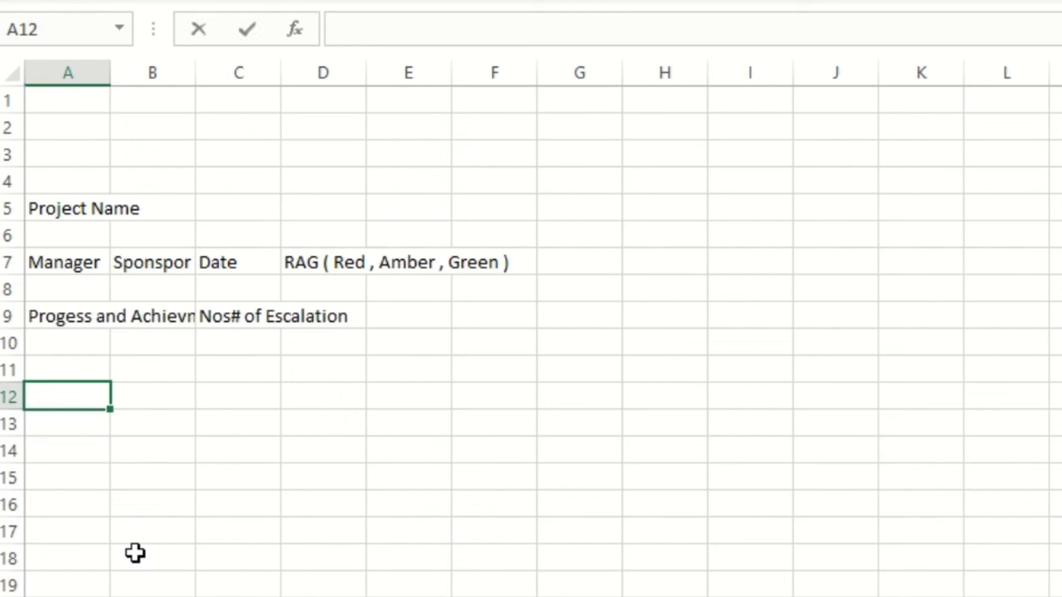
type("Description")
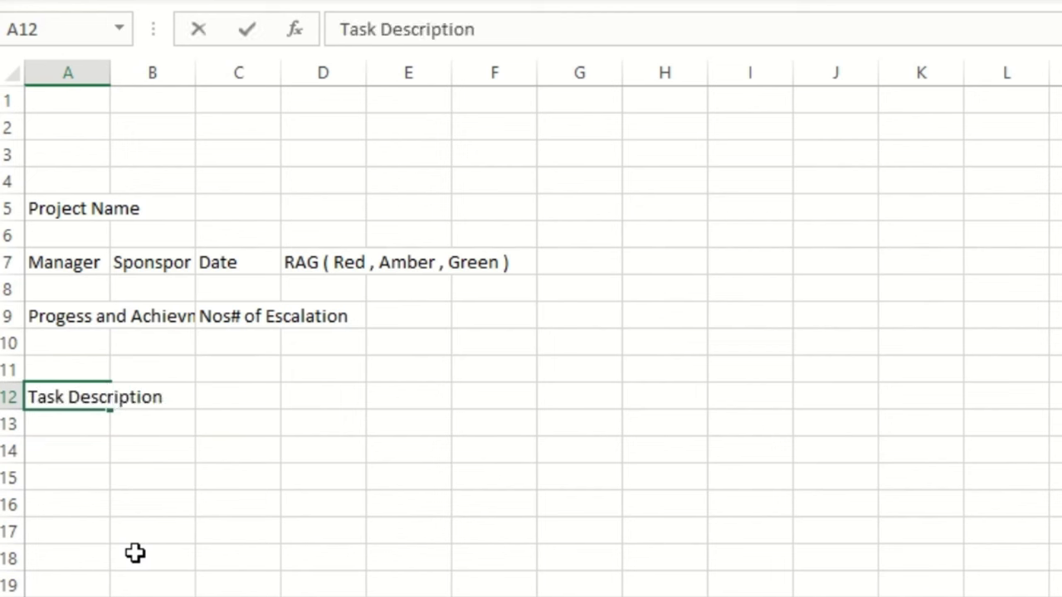
key("Tab")
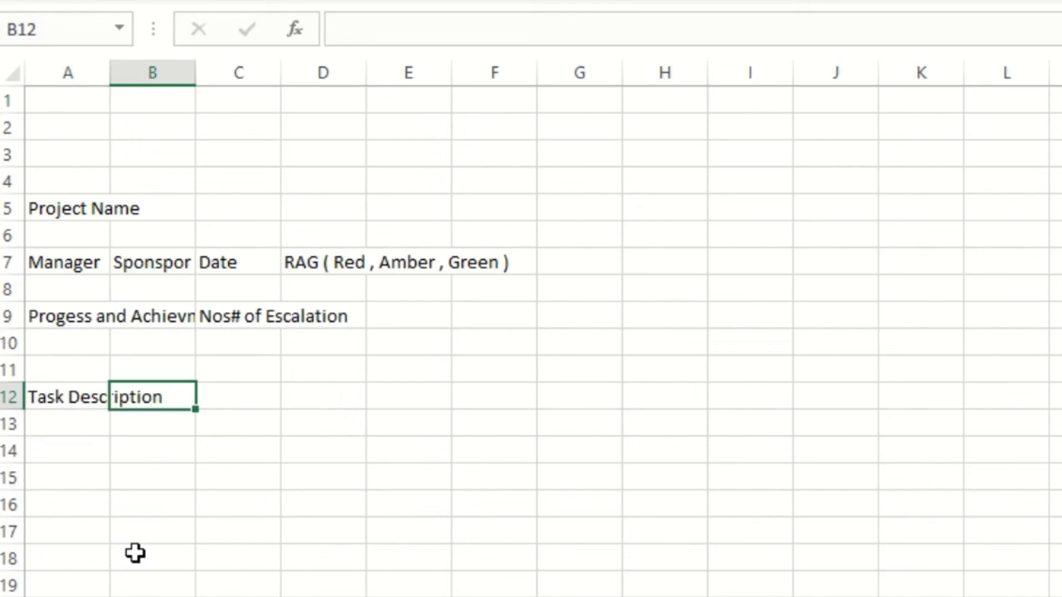
- Enter the task table headings "Date" in cell B12 and "RAG" in cell C12
type("Date")
key("Tab")
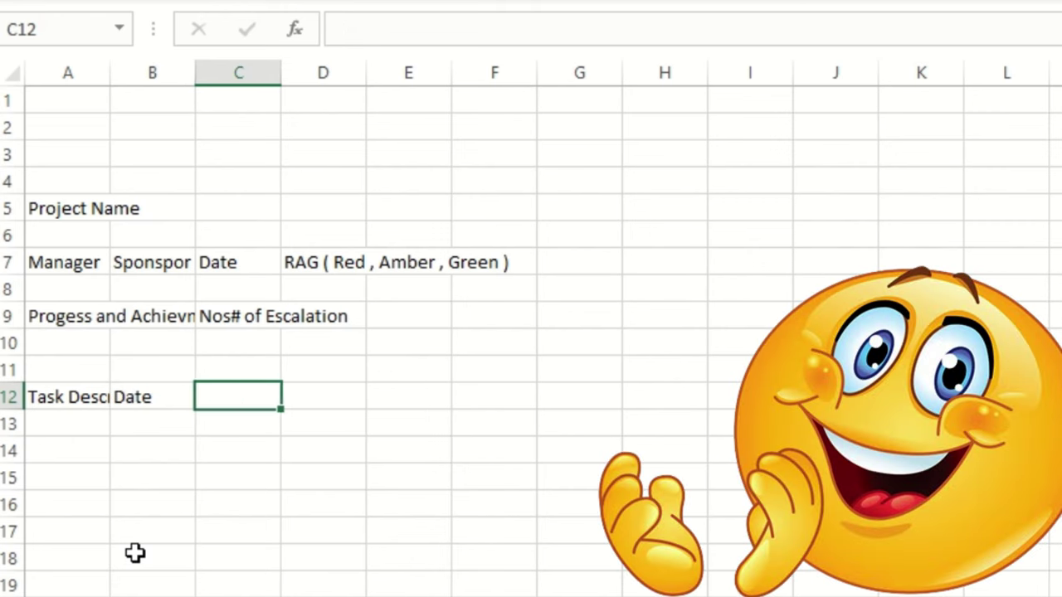
type("RAG")
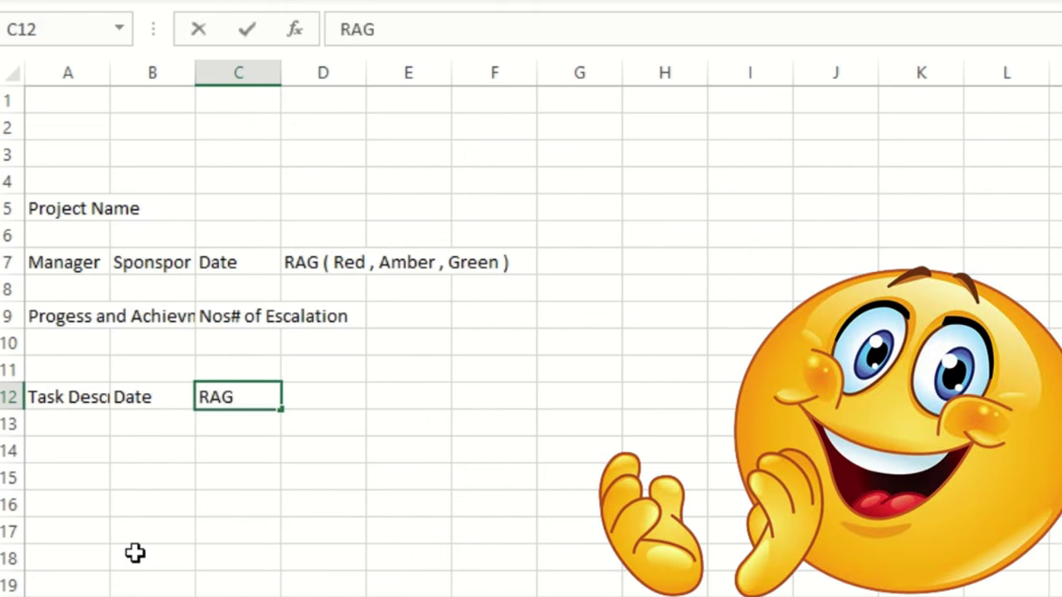
key("Tab")
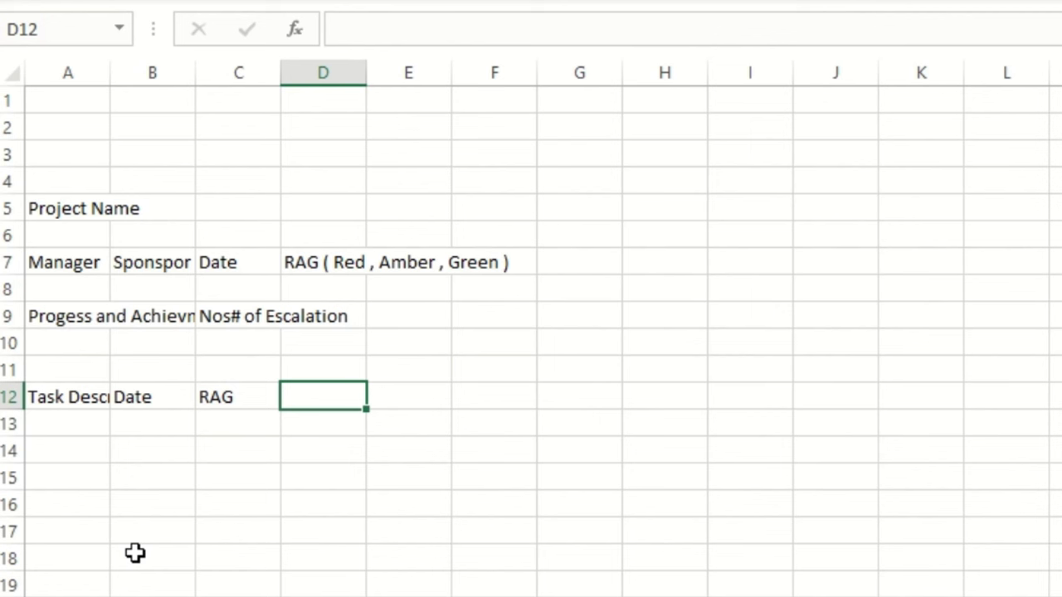
- Complete the row 12 headings with "Owner" in cell D12 and "Comment" in cell E12
type("oWNER")
key("BackSpace")
key("BackSpace")
key("BackSpace")
key("BackSpace")
key("BackSpace")
type("Owner")
key("Tab")
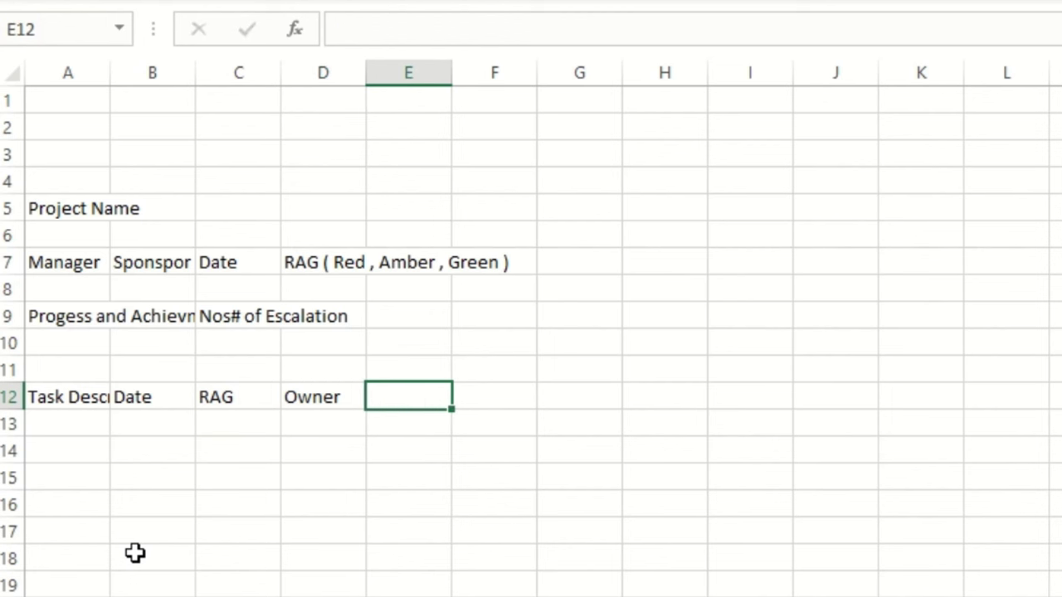
type("Comment")
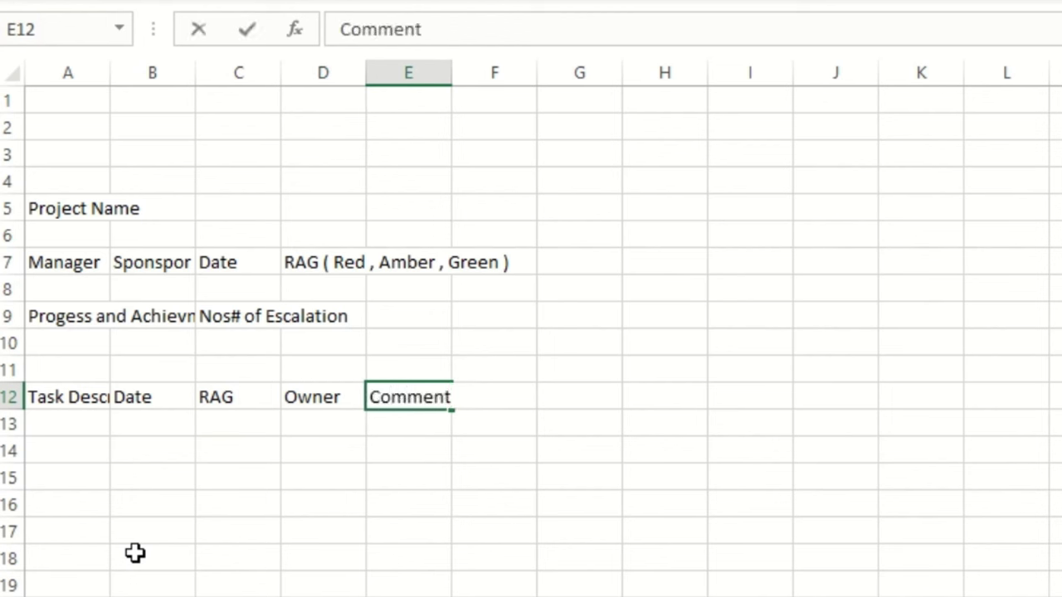
key("Return")
- Enter the section label "Top 5 Risk / Issues" in cell A18, leaving rows 13 to 17 empty
key("Down")
key("Down")
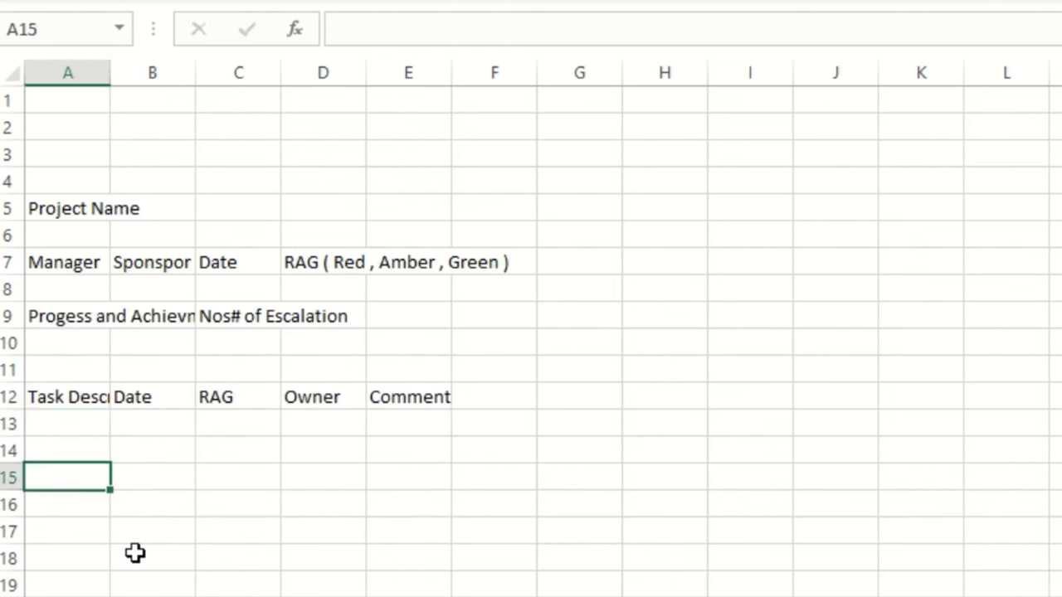
key("Down")
key("Down")
key("Down")
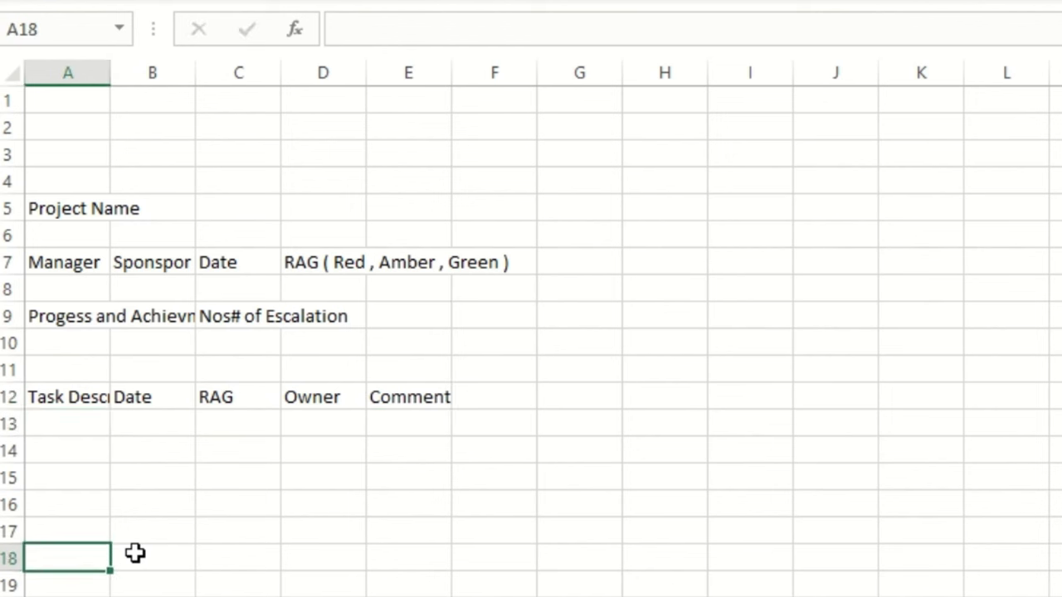
type("Top")
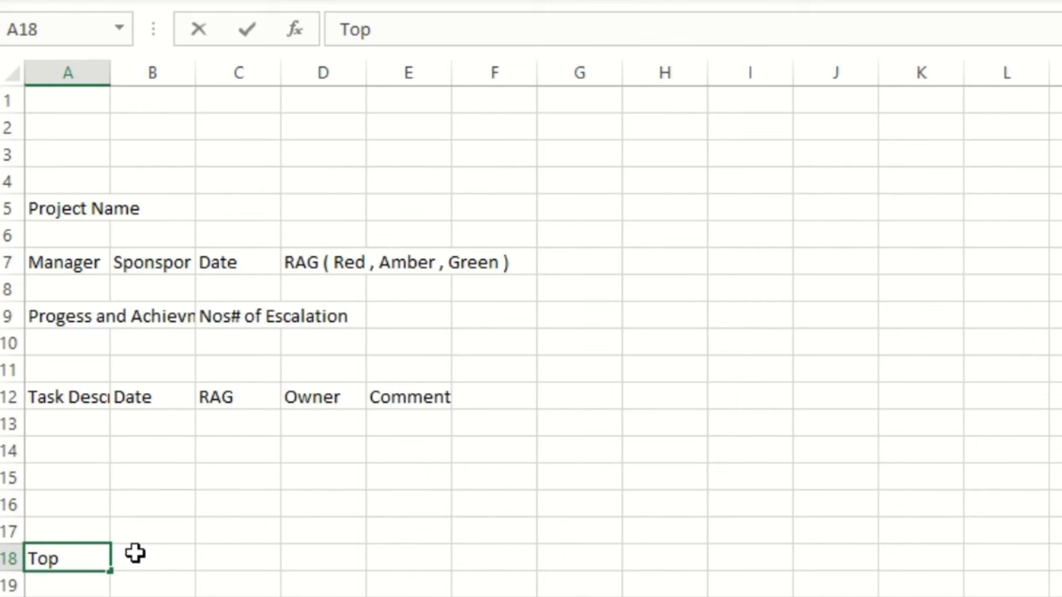
type(" 5 Risk")
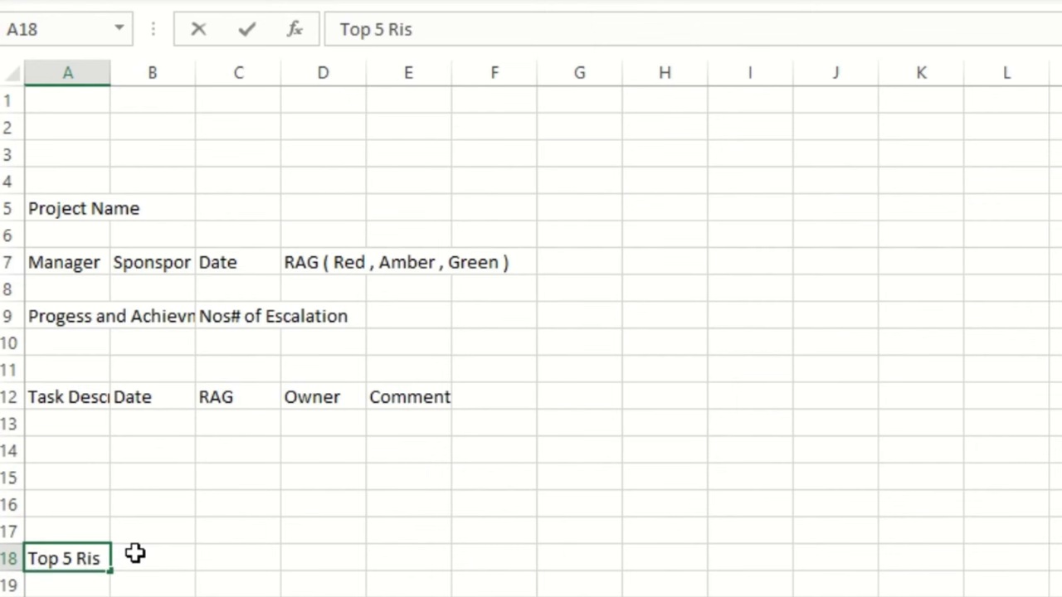
type(" / Issues")
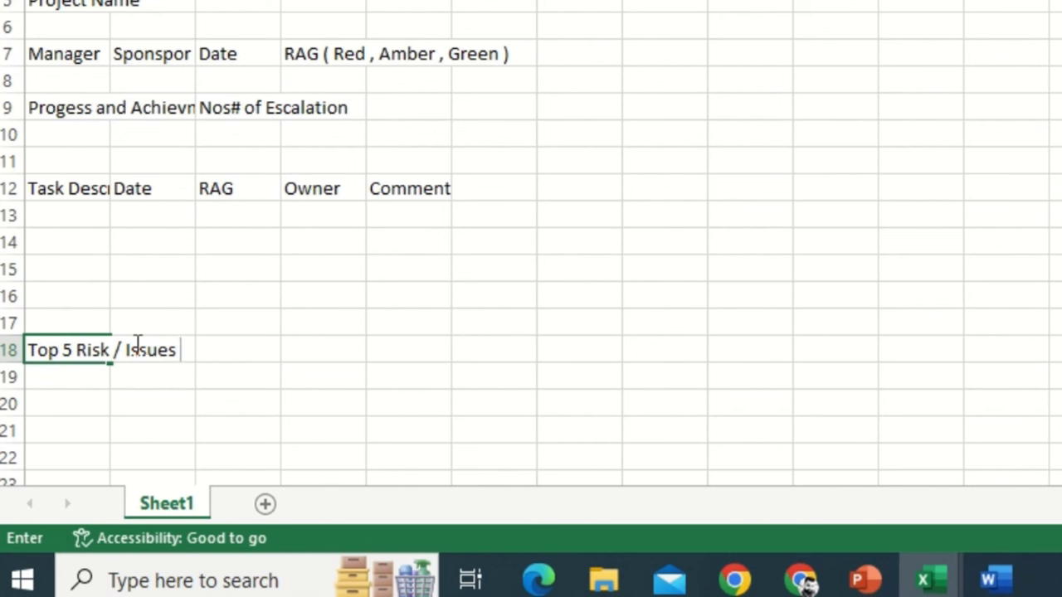
key("Return")
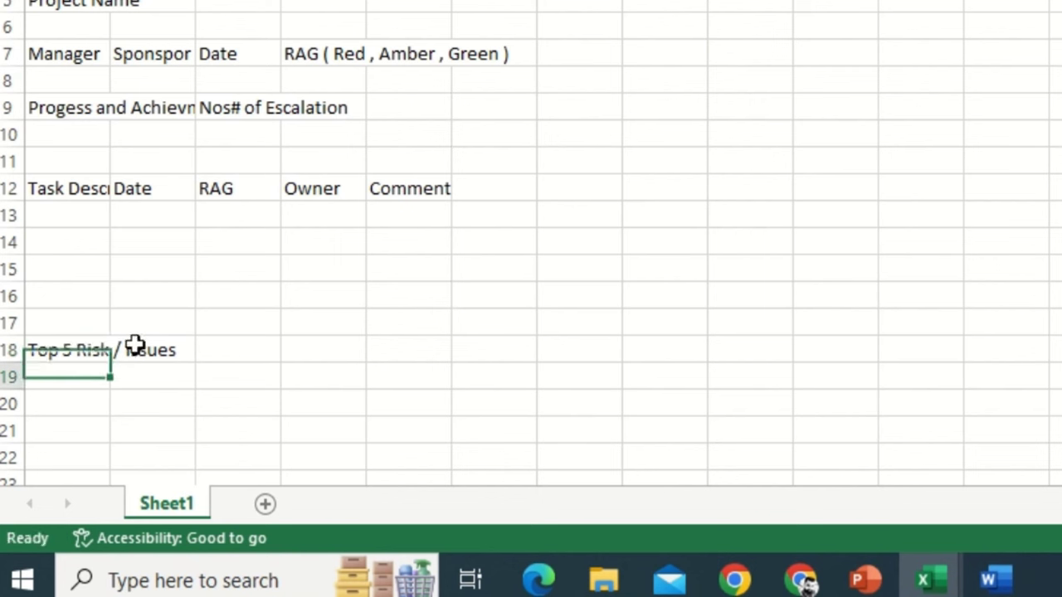
- Enter the heading "Risk / Issues" in cell A22
key("Return")
key("Return")
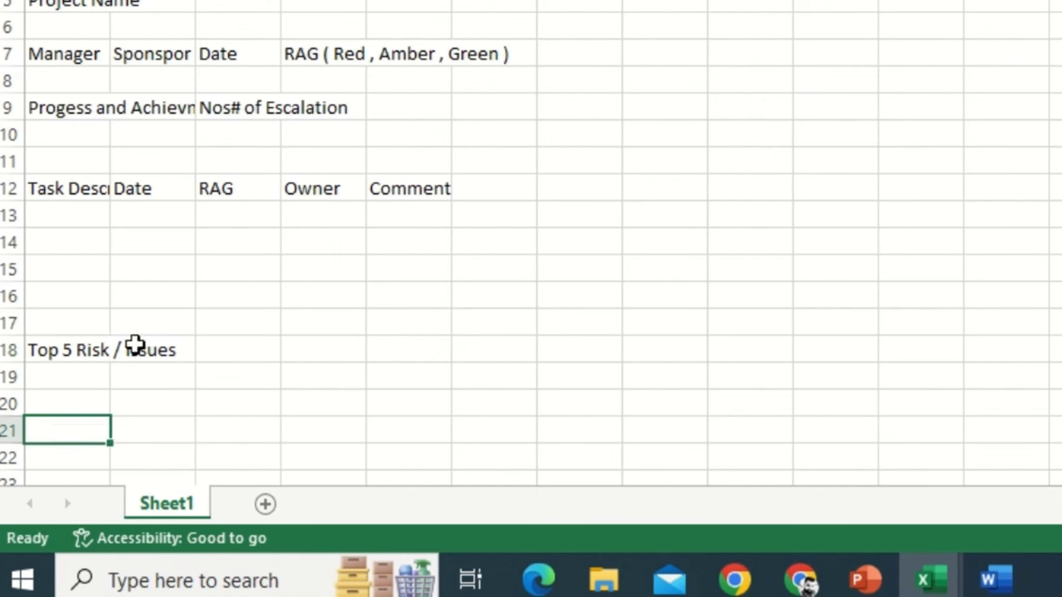
key("Return")
type("Risk Issues")
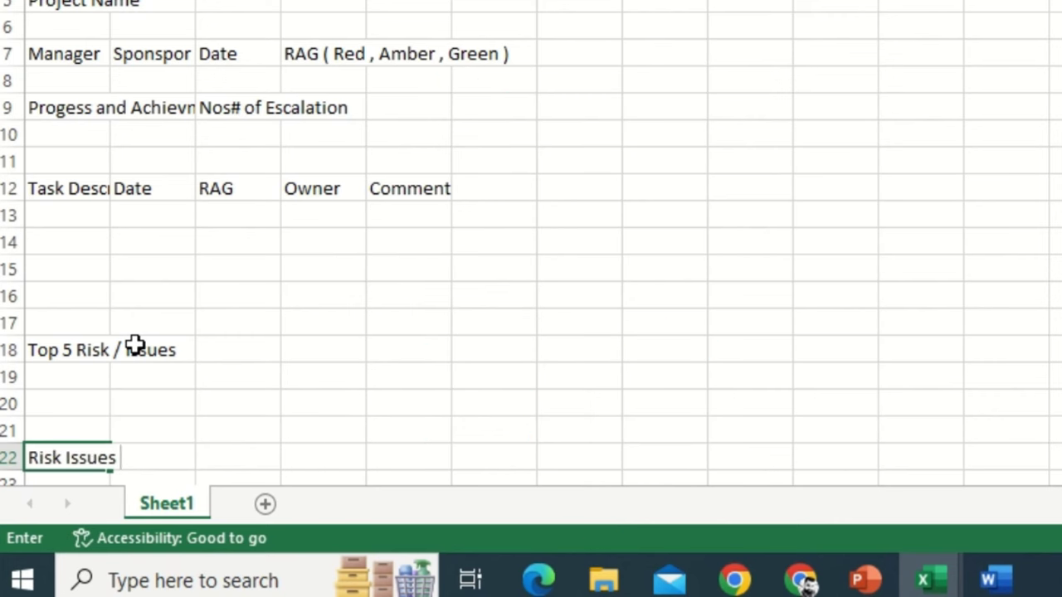
key("BackSpace")
key("BackSpace")
key("BackSpace")
key("BackSpace")
key("BackSpace")
key("BackSpace")
type("/ Issues")
key("Tab")
- Enter the risk table headings "Severtity" in cell B22 and "Action" in cell C22
key("Tab")
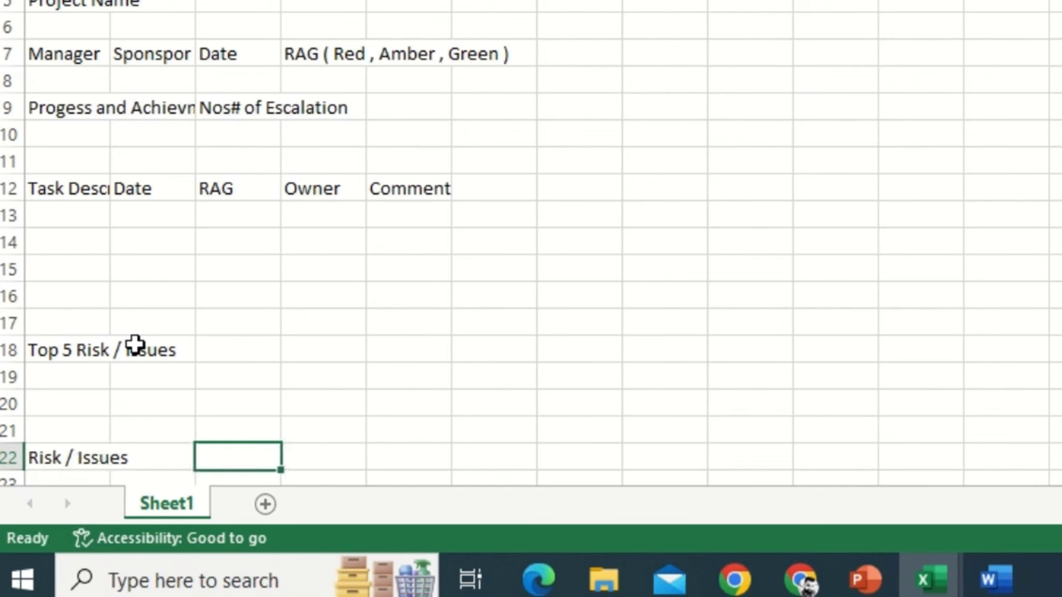
key("Left")
type("Se")
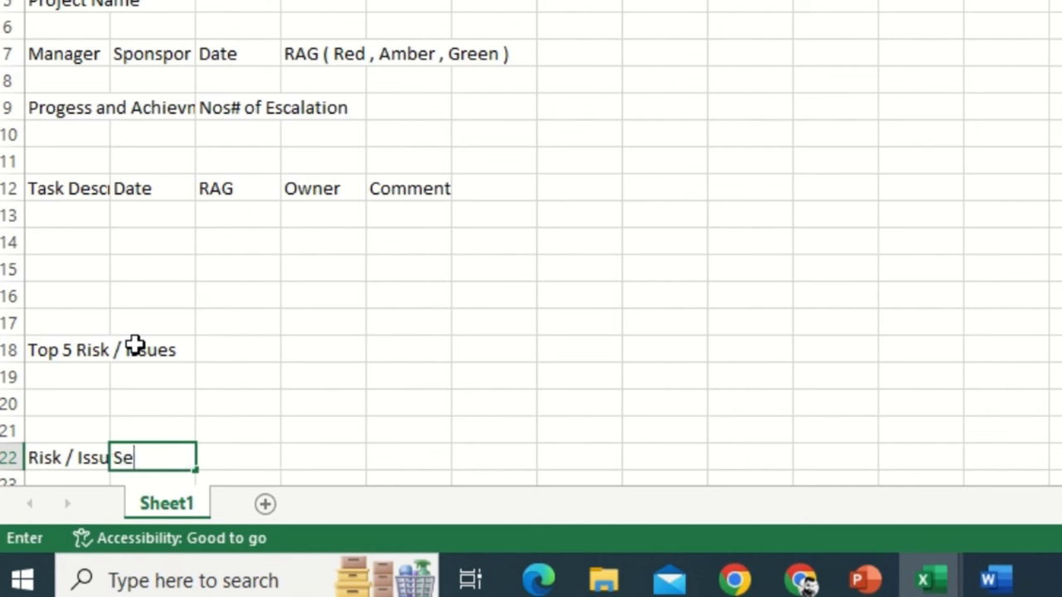
type("vertity")
key("Tab")
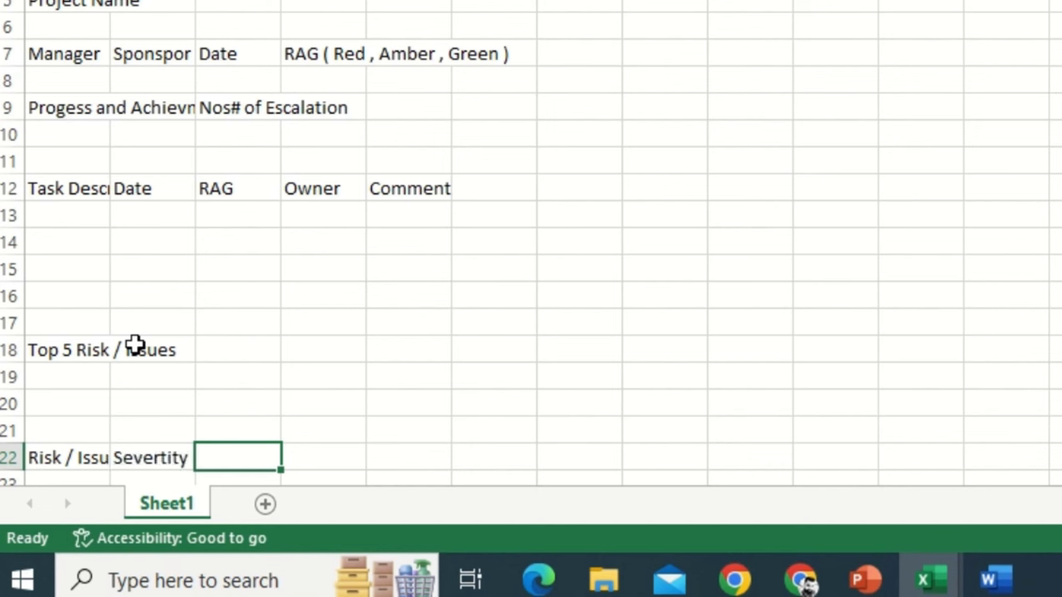
type("Action")
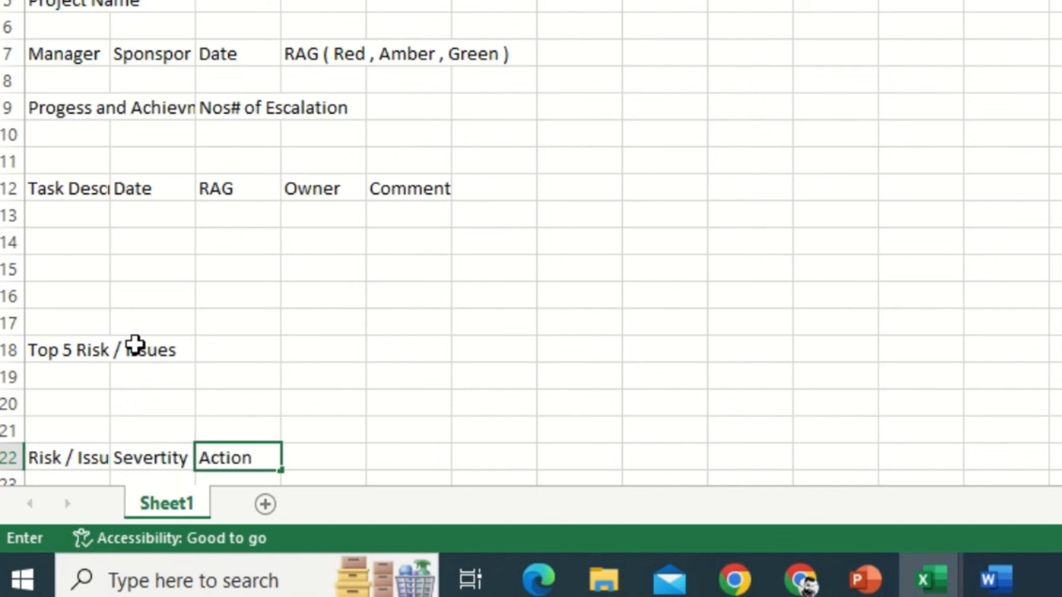
key("Tab")
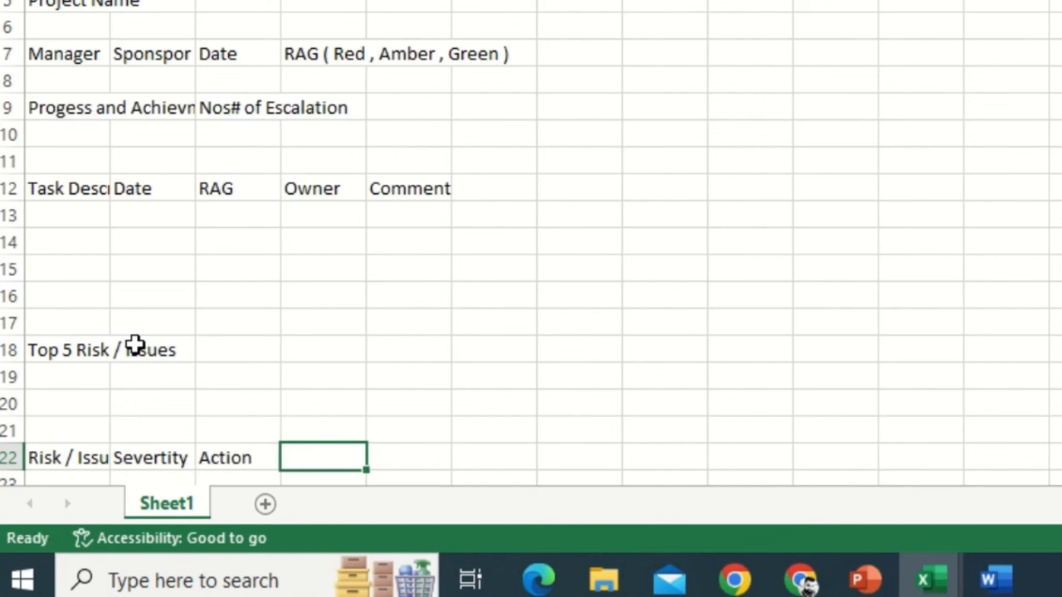
- Complete the row 22 headings with "Owner" in cell D22 and "Mitigation" in cell E22
type("Owner")
key("Tab")
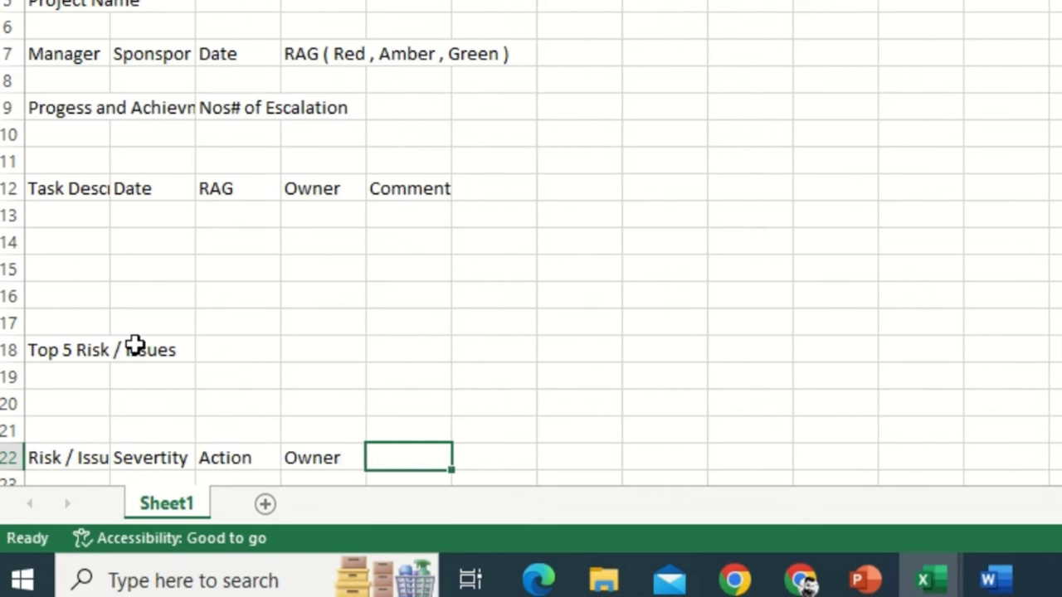
type("Mitigation")
key("Return")
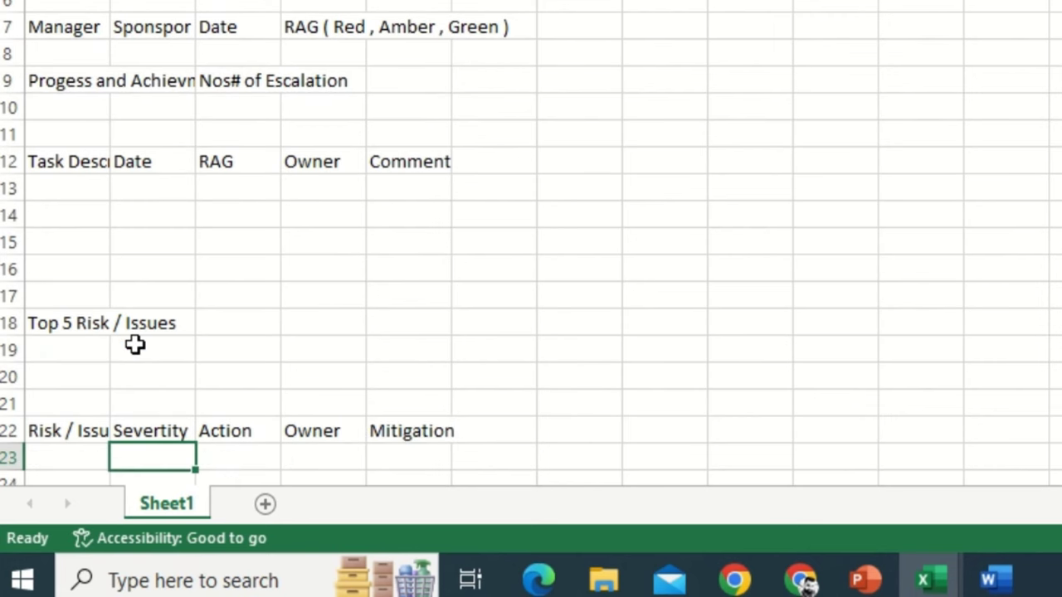
- Enter the label "Budget" in cell A25 and "%Spent" in cell D25
key("Down")
key("Down")
key("Left")
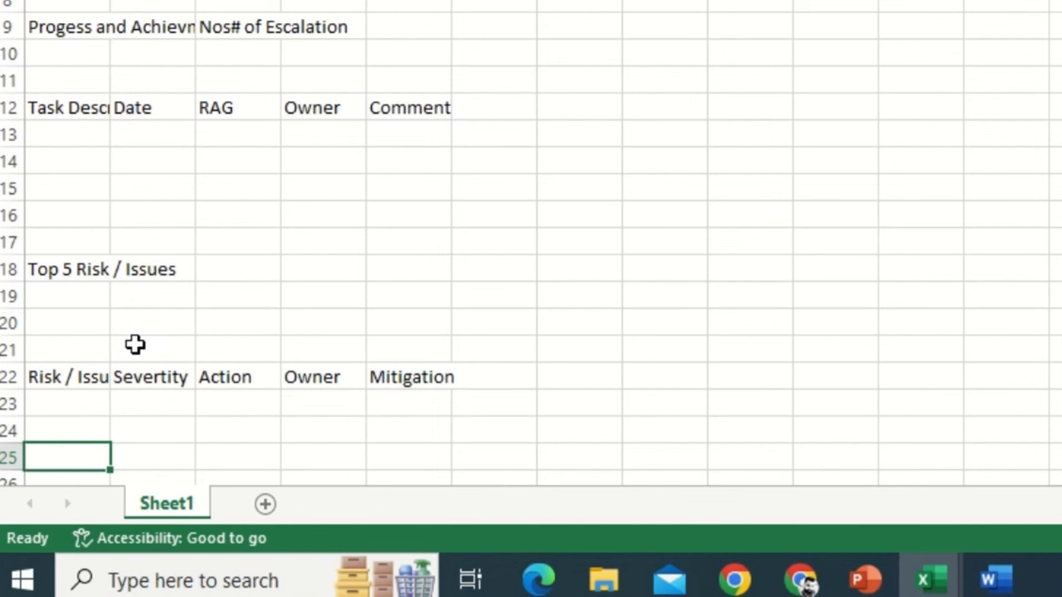
type("Budget")
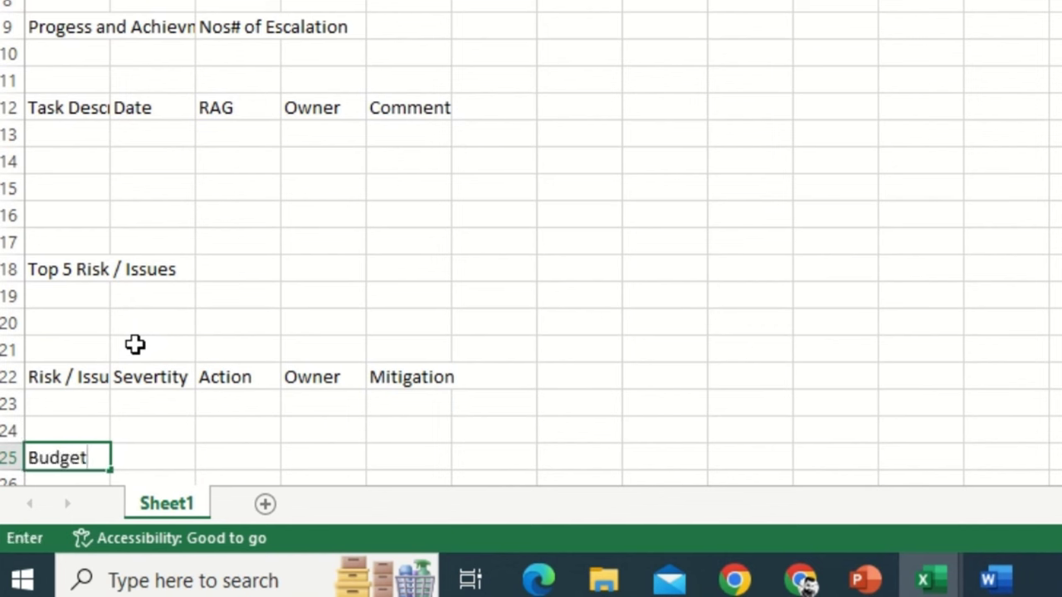
key("Tab")
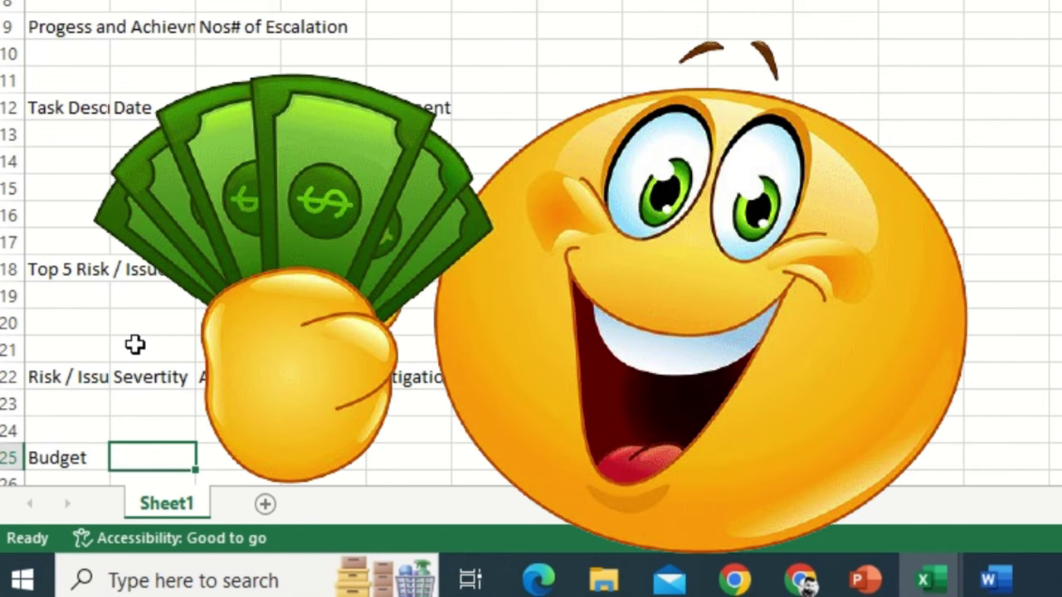
key("Tab")
key("Tab")
type("1")
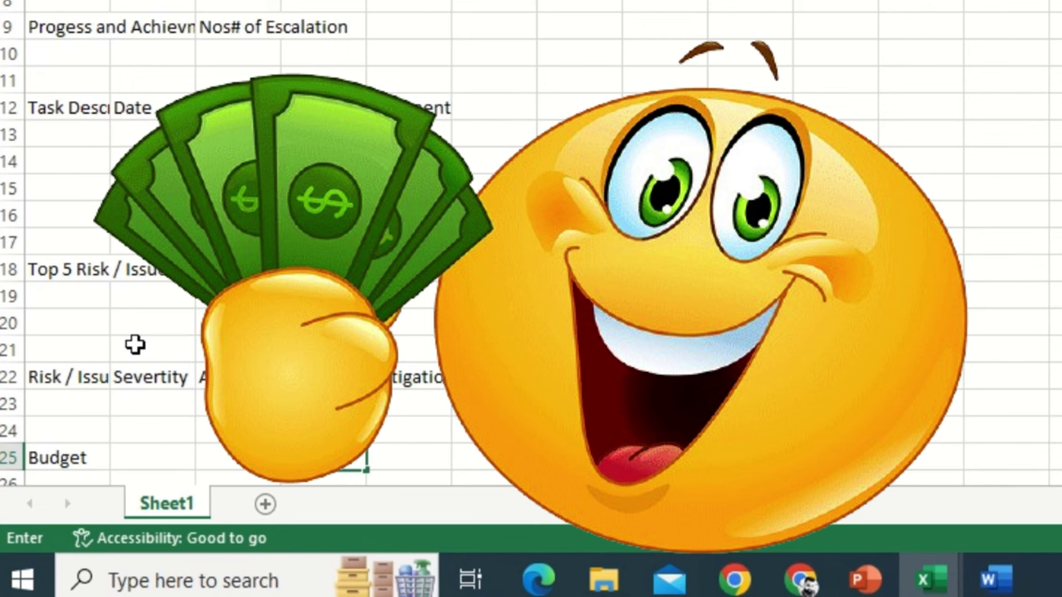
type("Spent")
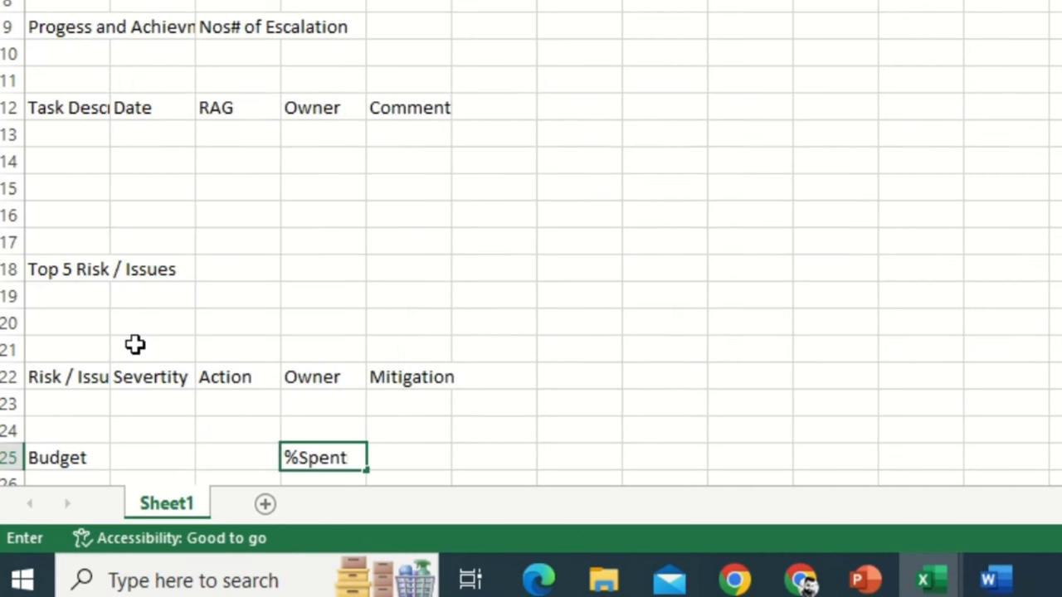
key("Tab")
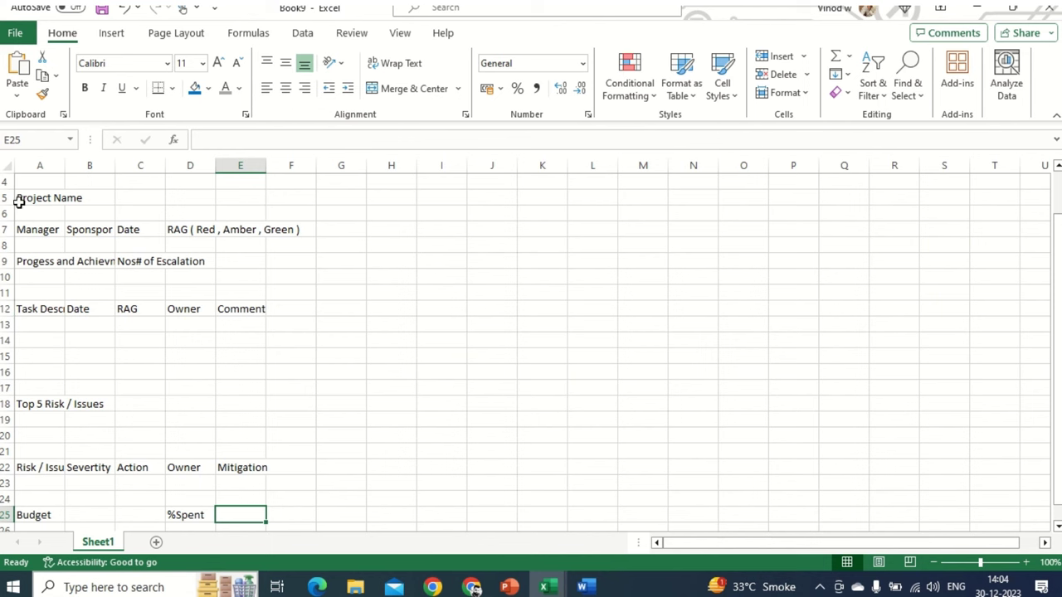
- Fill the cells in rows 1 to 3 above the template with blue, then merge and center them into one banner
scroll(24, 240, "up", 1)
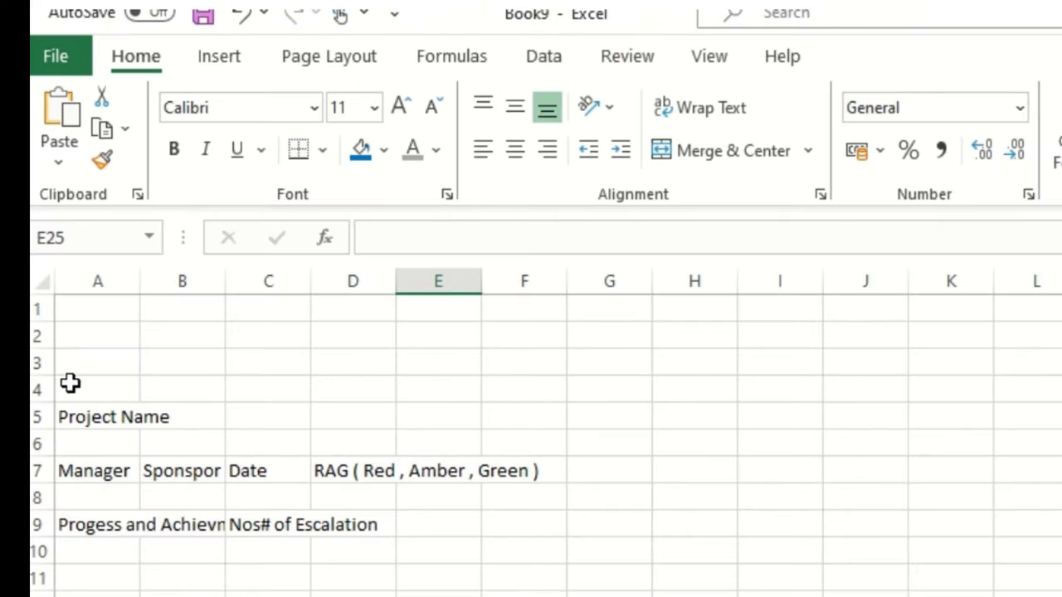
left_click_drag(91, 318, 1060, 365)
left_click(360, 149)
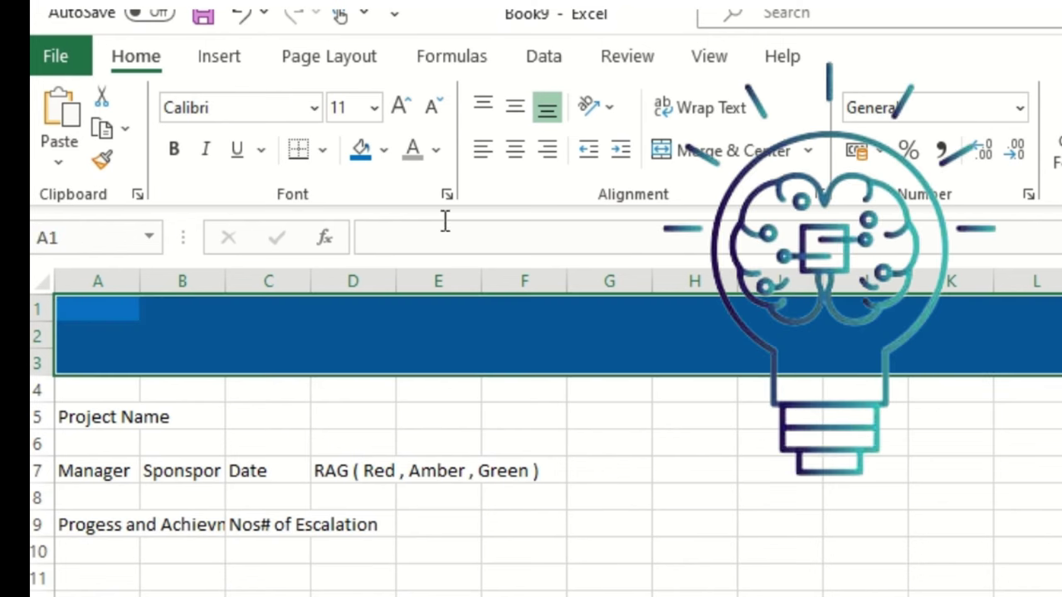
left_click(685, 163)
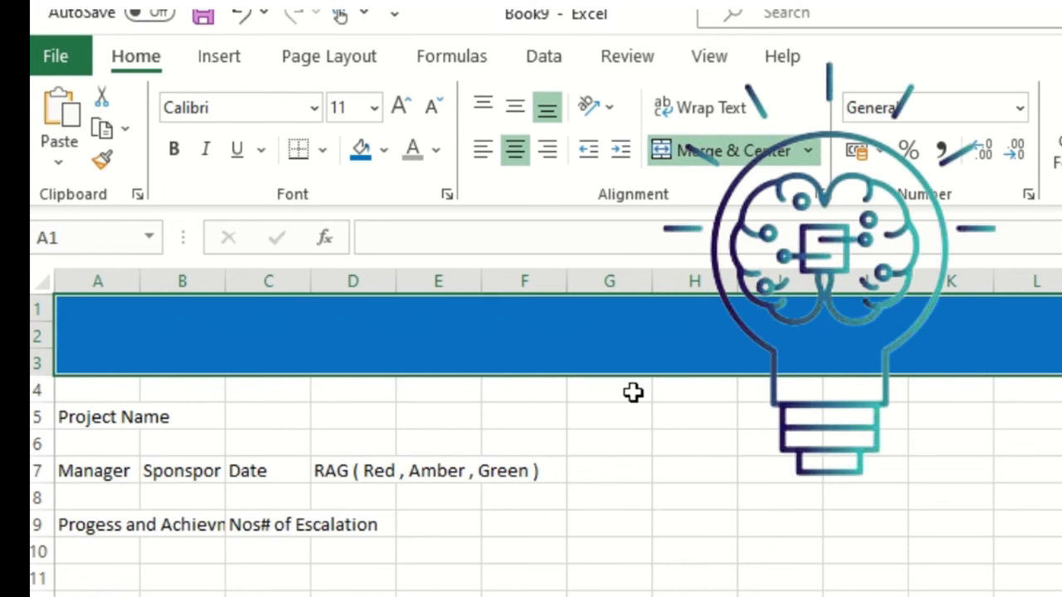
- Enter the title "PROJECT STATUS REPORT TEMPLATE" in the merged blue banner
double_click(620, 334)
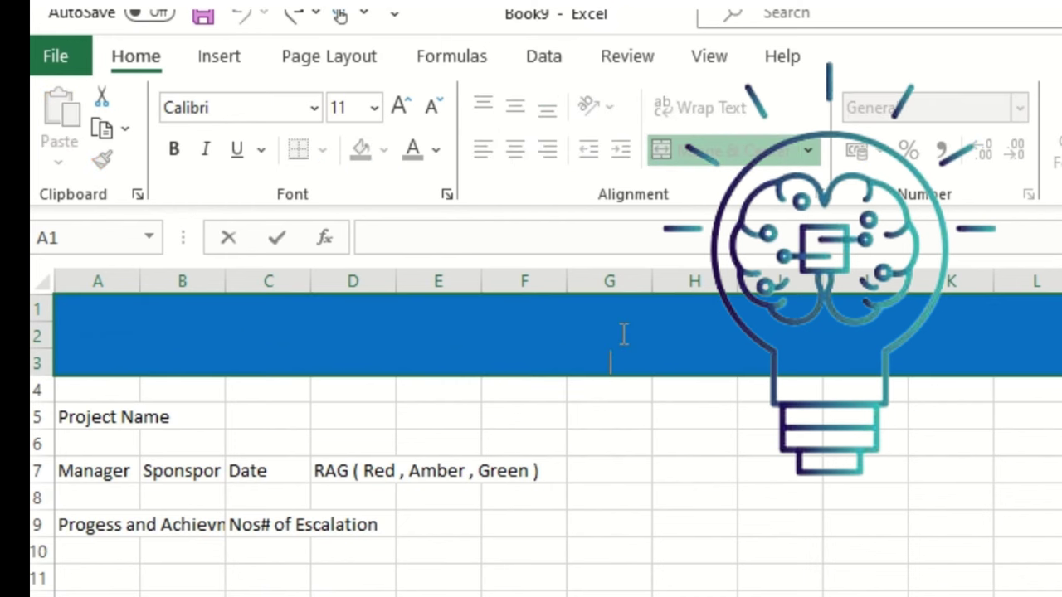
type("PROJE CT")
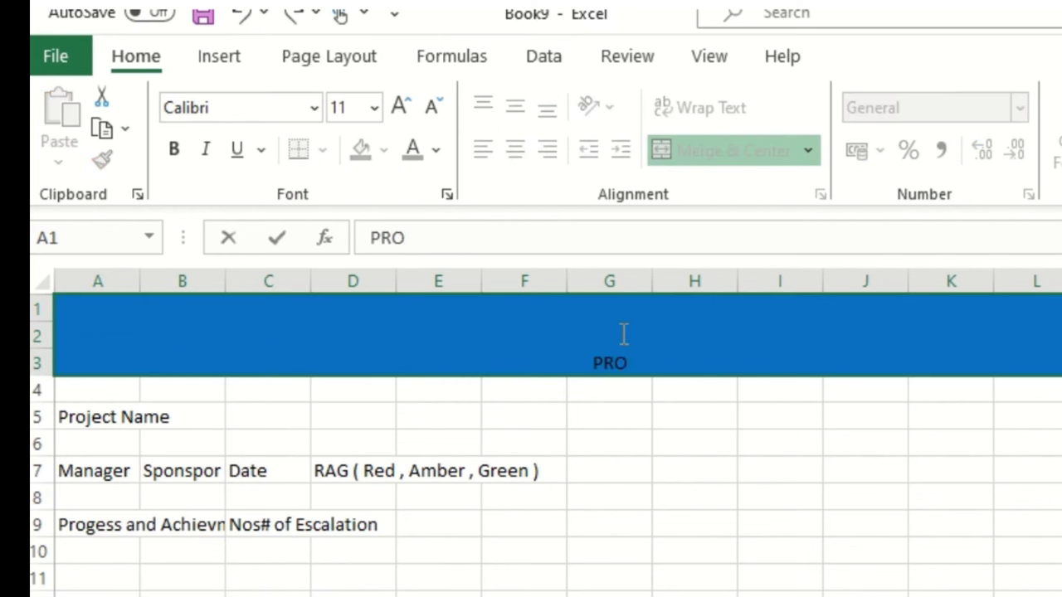
key("BackSpace")
key("BackSpace")
key("BackSpace")
type("CT STATUS REPORT T")
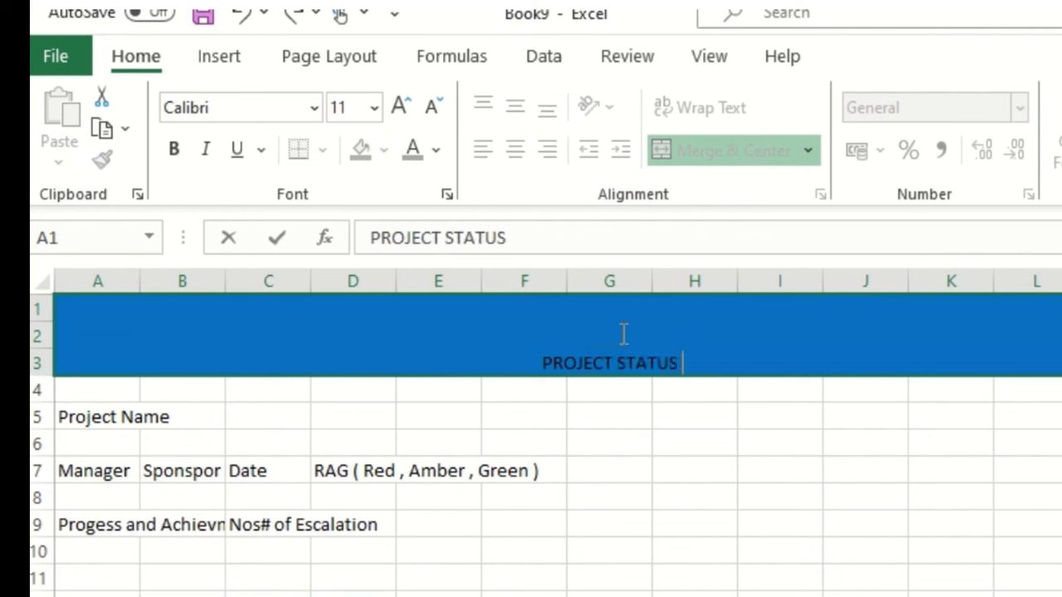
key("BackSpace")
type("TEMPLATE")
key("Return")
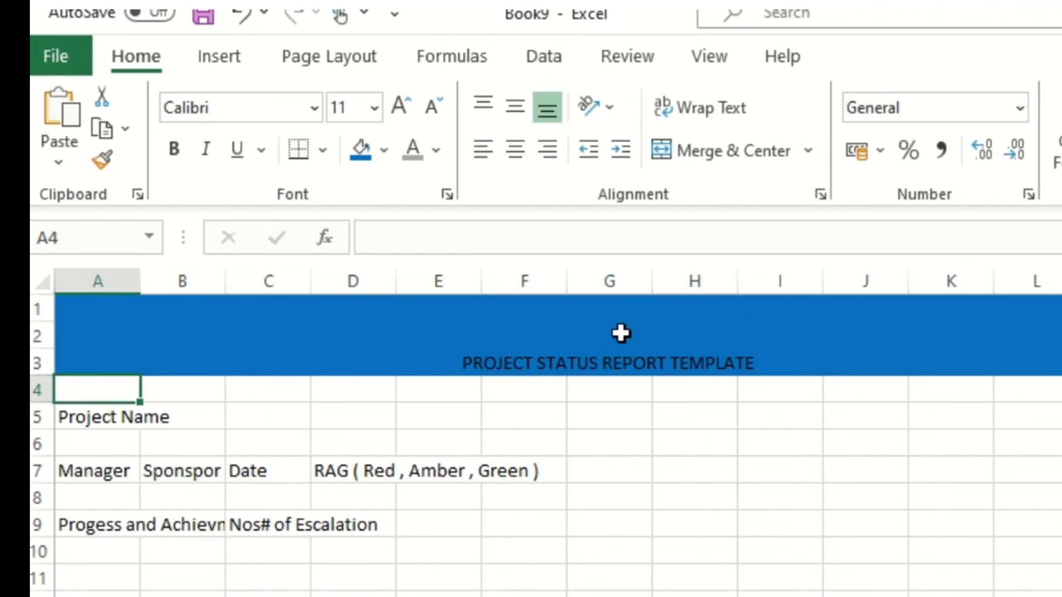
- Make the title text in the blue banner white and bold
key("Right")
key("Up")
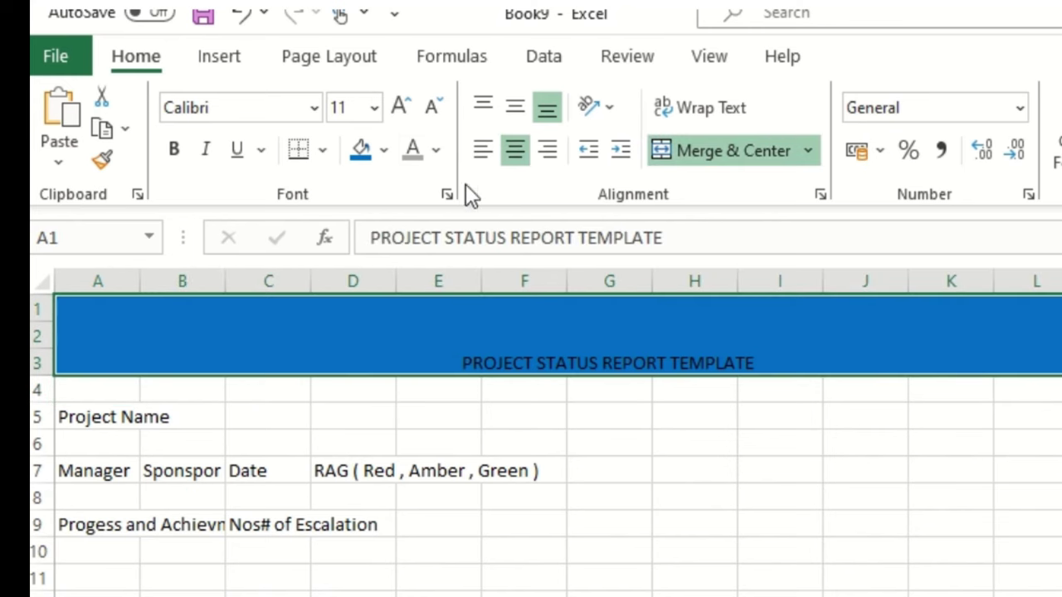
left_click(436, 151)
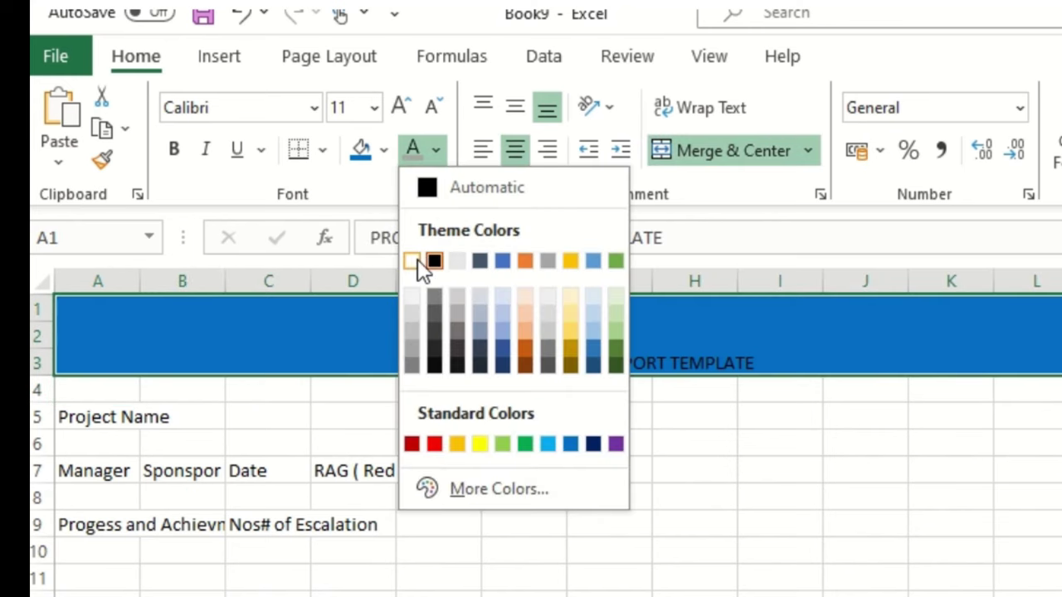
left_click(412, 261)
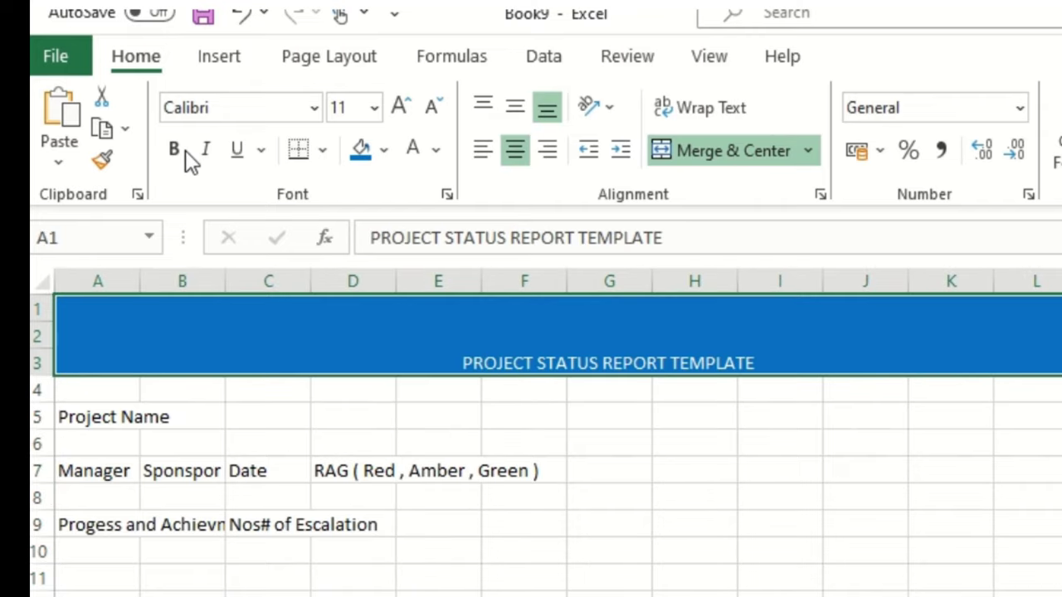
left_click(171, 162)
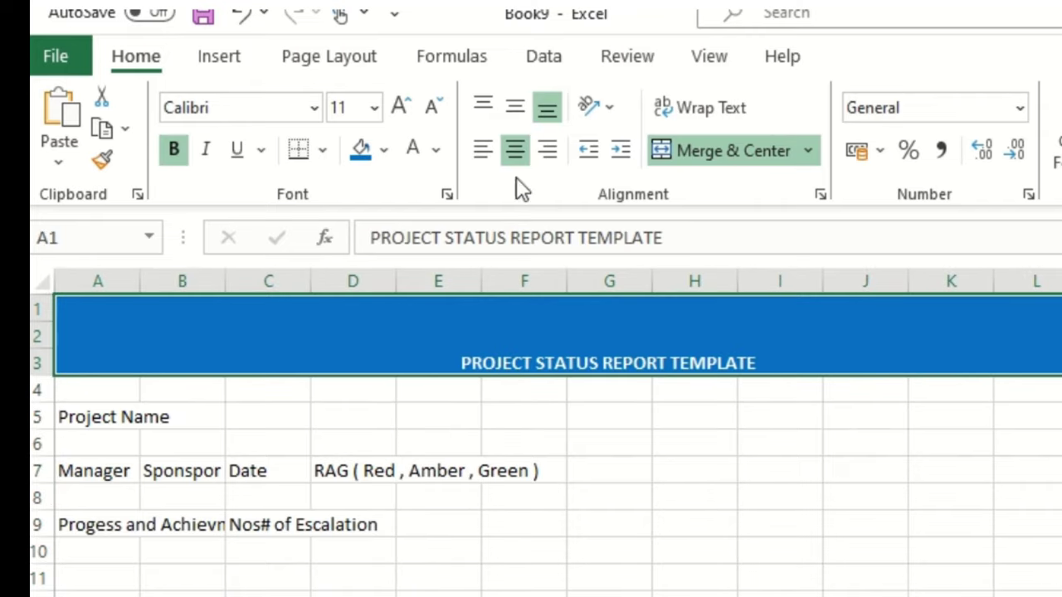
- Middle-align the banner title vertically and enlarge its font step by step beyond 28 points until it fills the banner's height
left_click(515, 108)
left_click(400, 107)
left_click(399, 107)
left_click(400, 107)
left_click(400, 107)
left_click(400, 107)
left_click(400, 107)
left_click(399, 107)
left_click(399, 107)
left_click(400, 107)
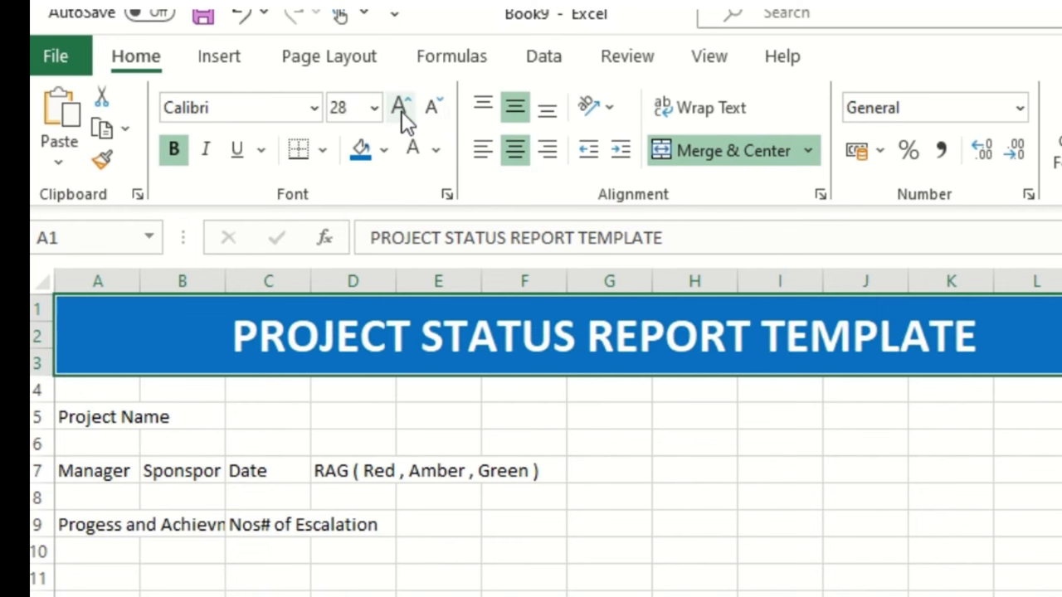
left_click(400, 107)
left_click(539, 434)
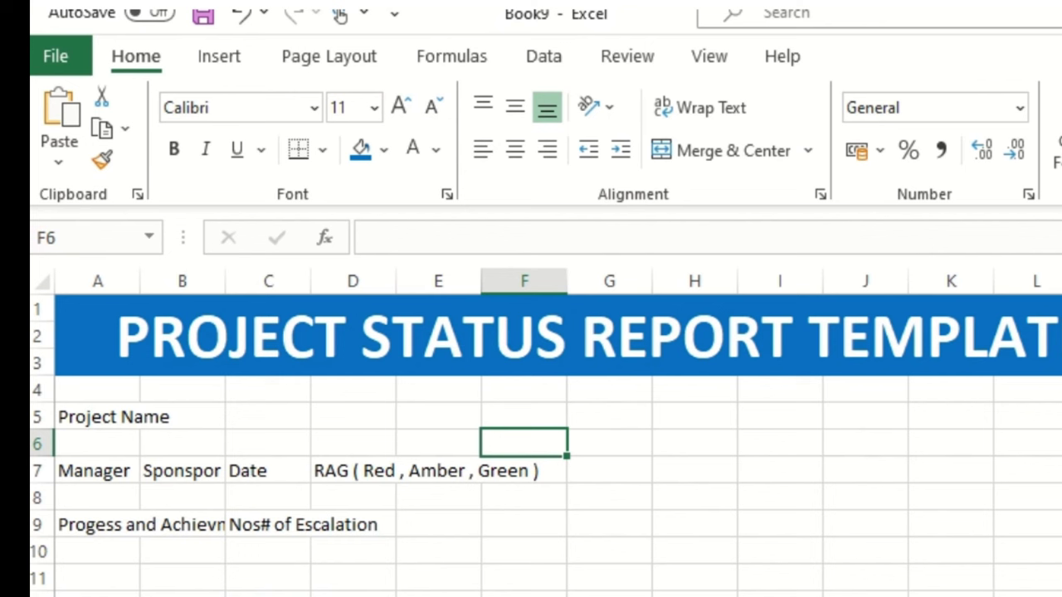
- AutoFit the width of column A so the "Progess and Achievments" label fits
left_click(524, 593)
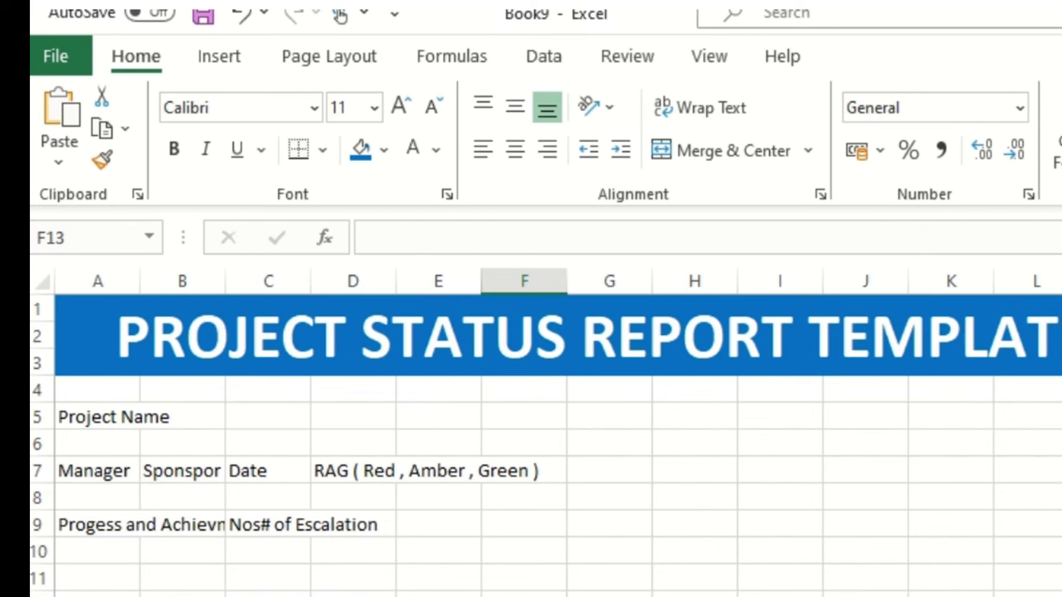
double_click(141, 281)
left_click(328, 522)
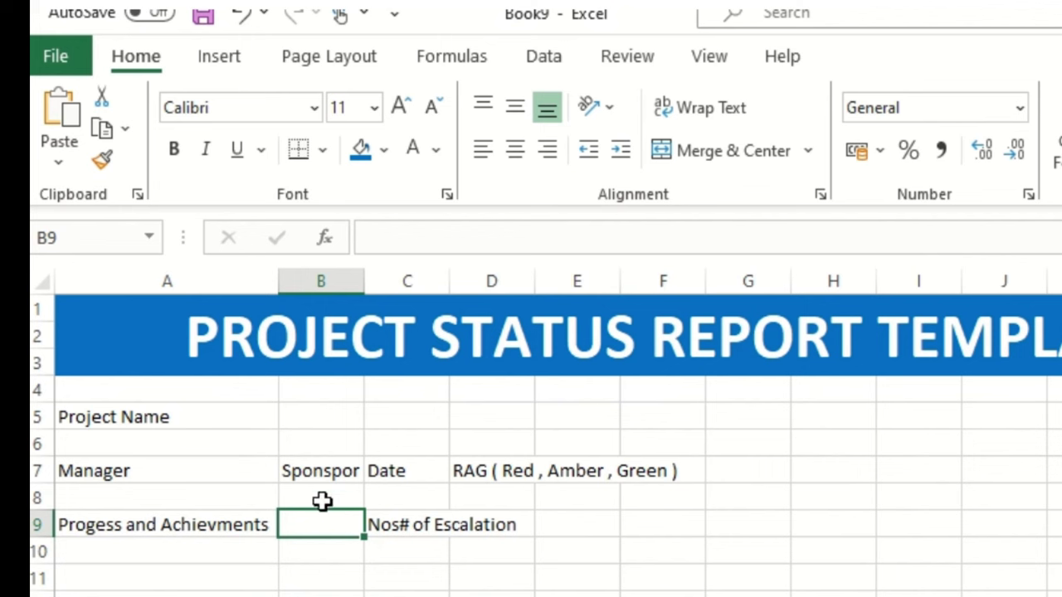
- Apply an outside border around the Project Name row, from A5 across to M5 at the banner's end
left_click(228, 417)
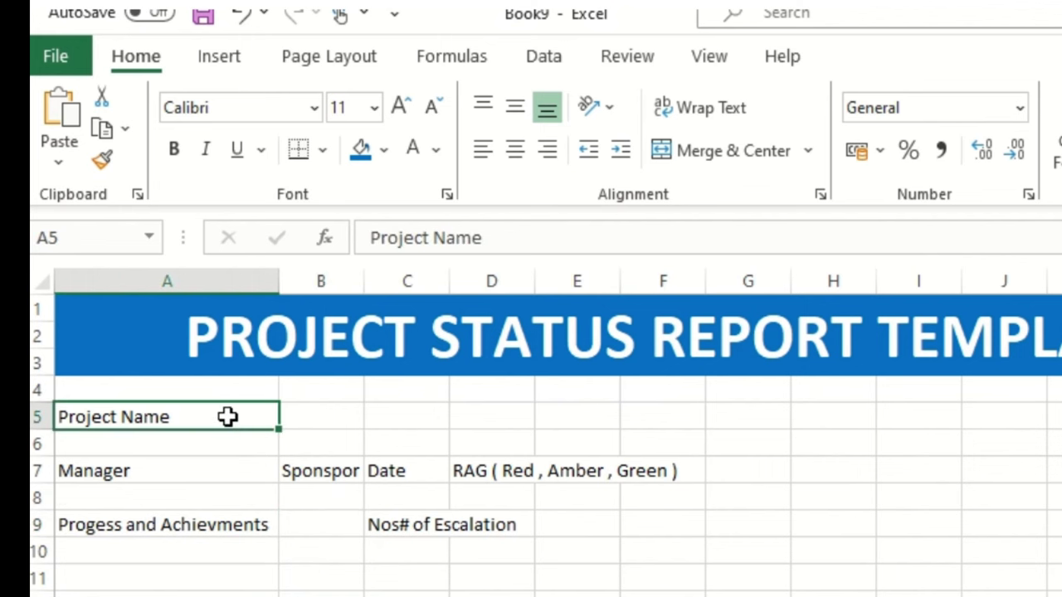
left_click_drag(235, 415, 1061, 417)
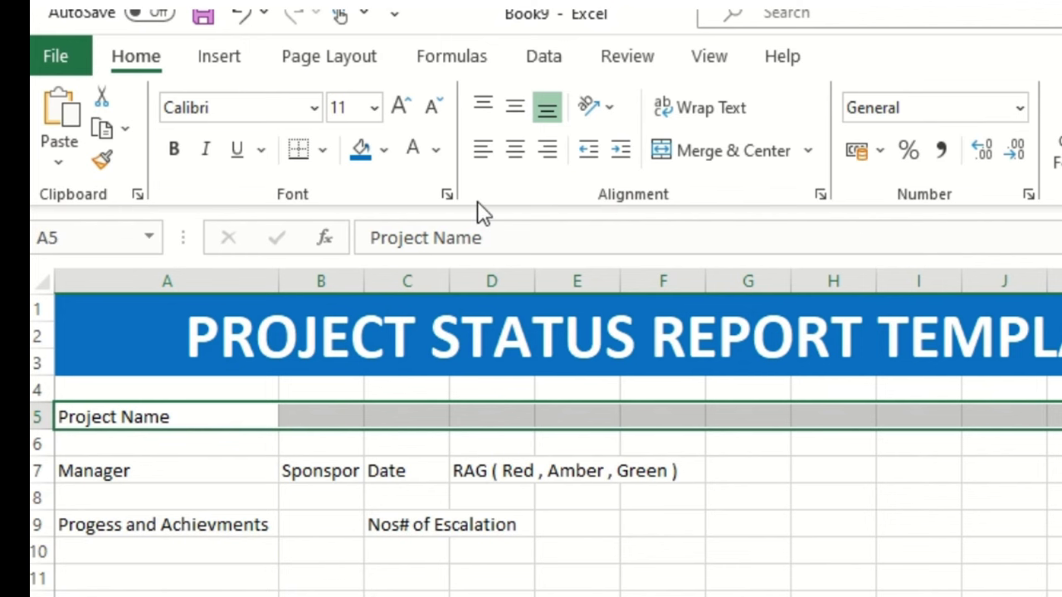
left_click(324, 150)
left_click(362, 455)
left_click(1000, 526)
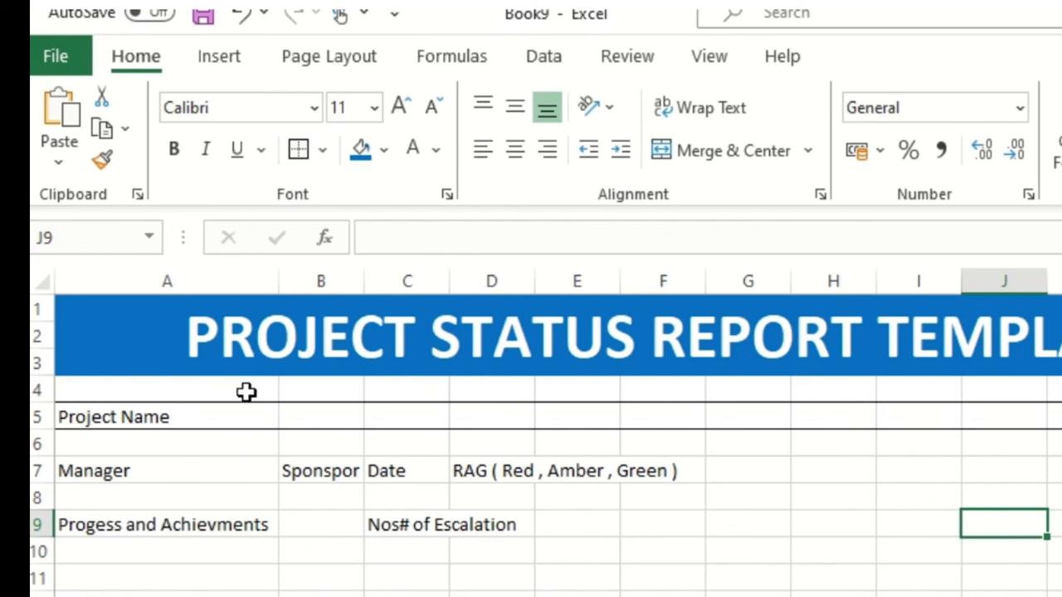
- Bold the "Project Name" label in A5 and fill the cell with a light blue theme shade
left_click(199, 415)
left_click(173, 151)
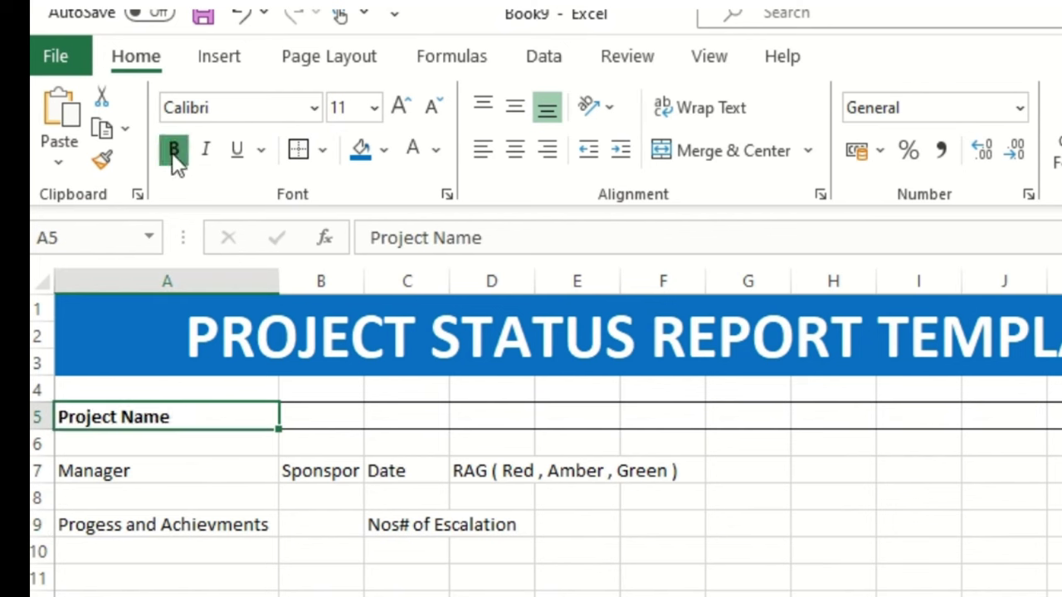
left_click(360, 151)
left_click(384, 152)
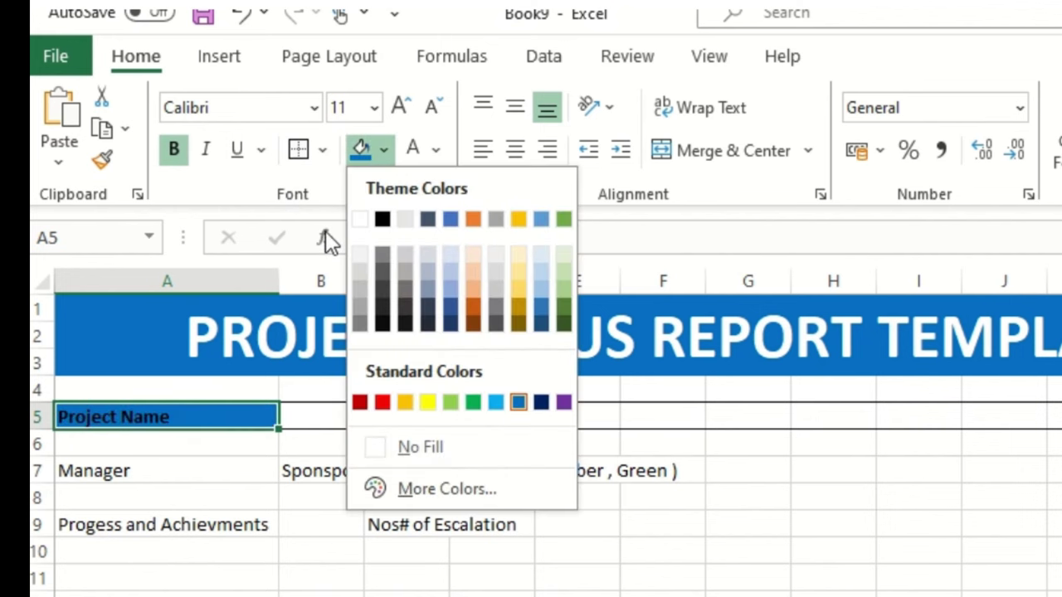
left_click(449, 290)
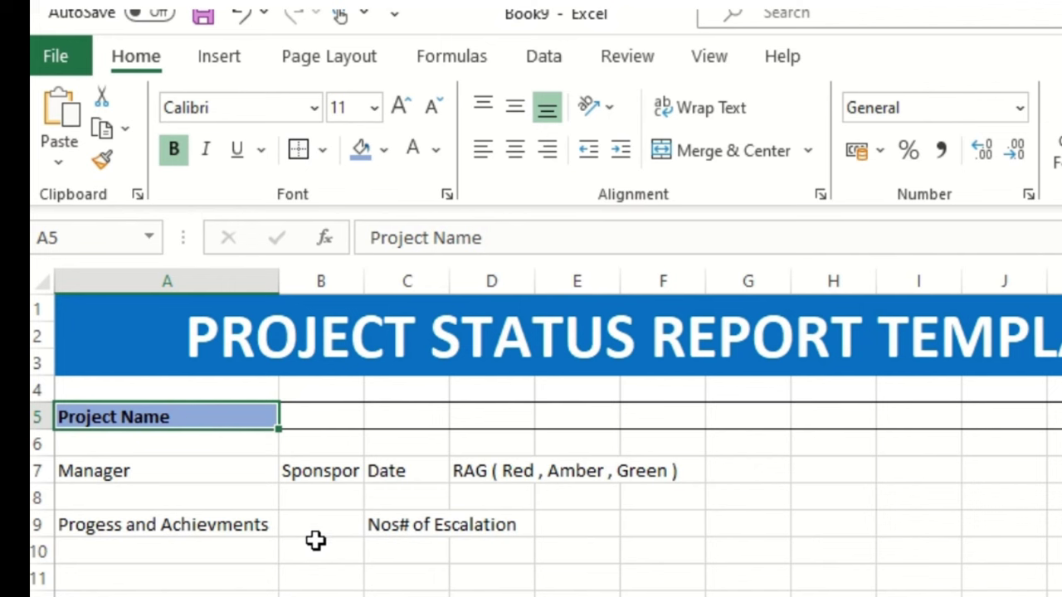
- Fill the row 7 headings from A7 to M7 with the same light blue and make their text bold in the Automatic font color
left_click_drag(211, 470, 1058, 470)
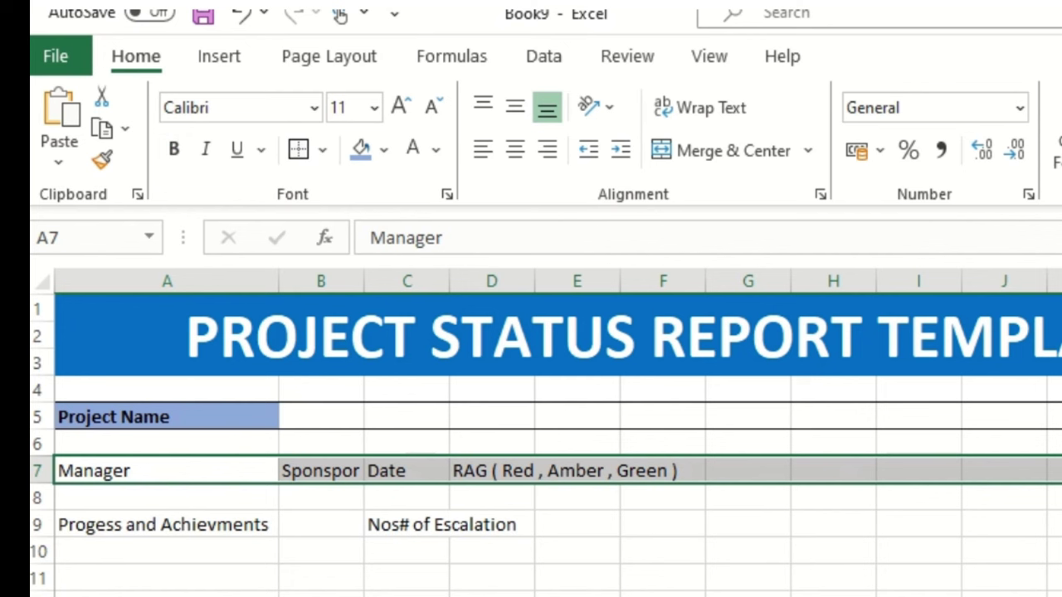
left_click(367, 152)
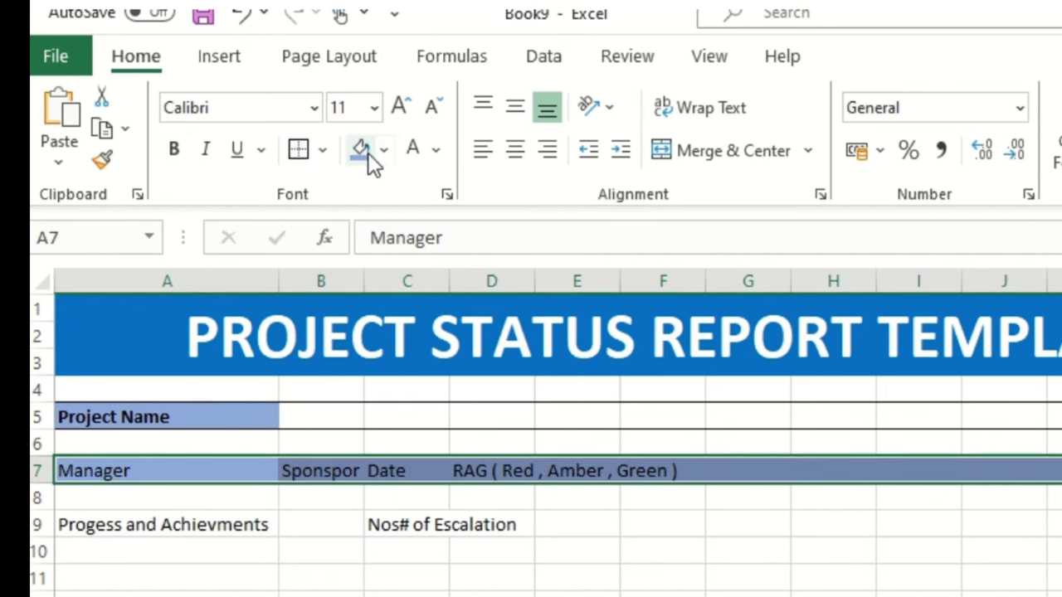
left_click(417, 154)
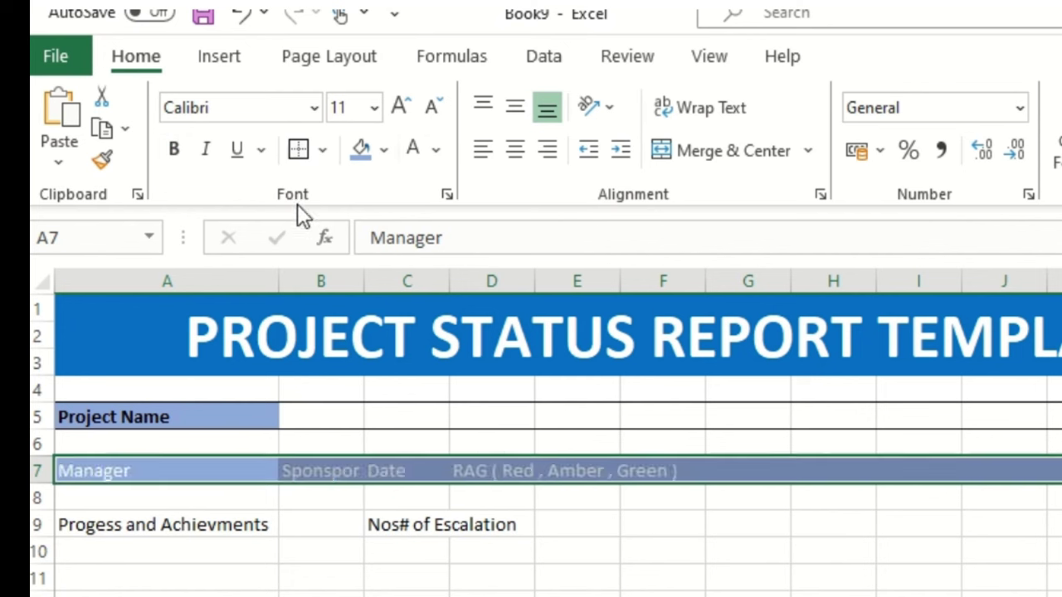
left_click(174, 150)
left_click(436, 150)
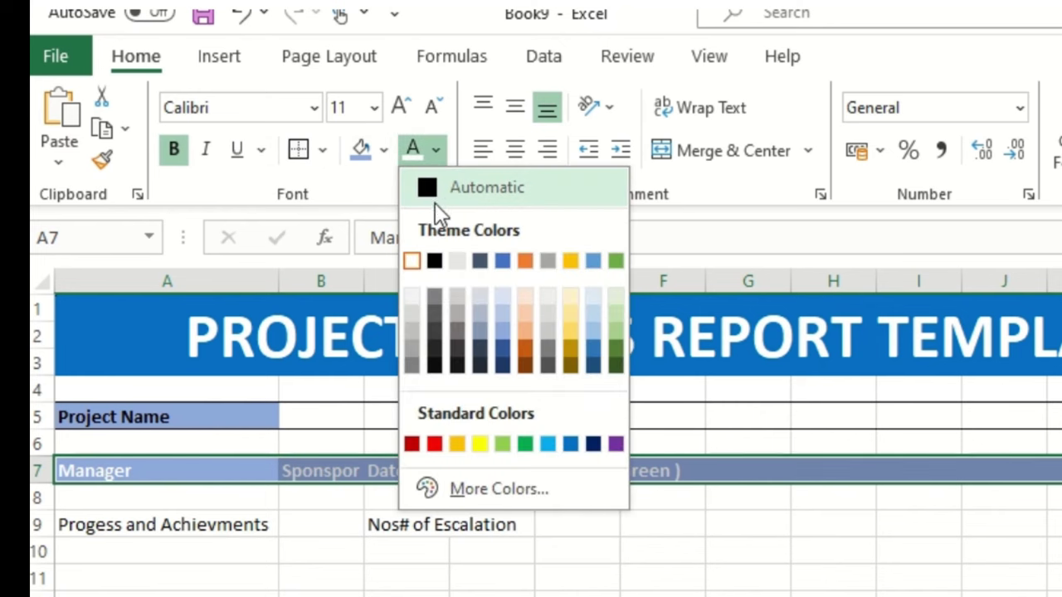
left_click(451, 185)
left_click(576, 550)
left_click(184, 408)
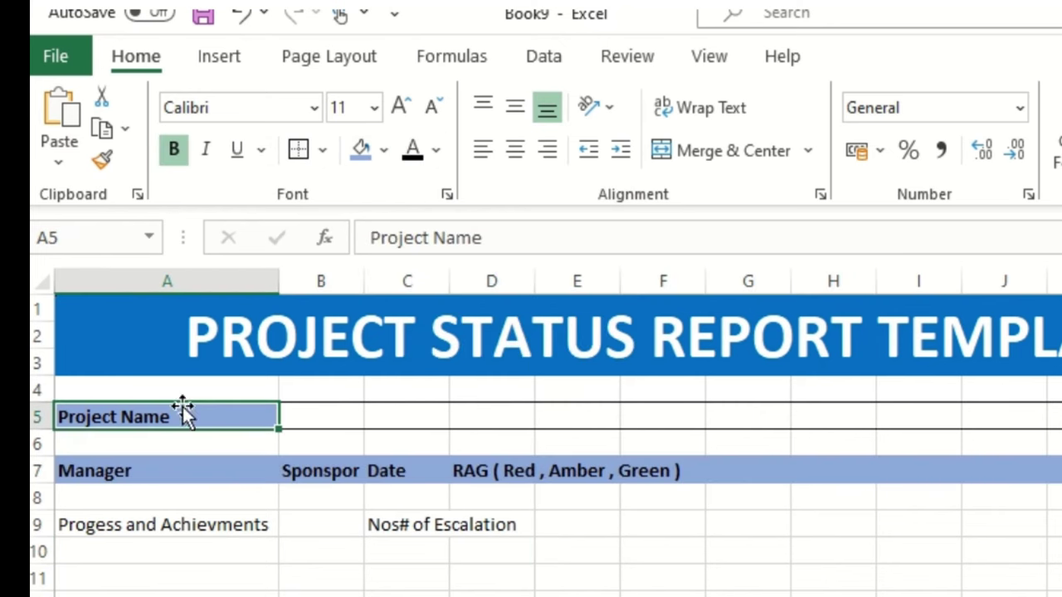
left_click(249, 543)
- Delete the blank row 8 between the Manager headings and the "Progess and Achievments" row
left_click(208, 469)
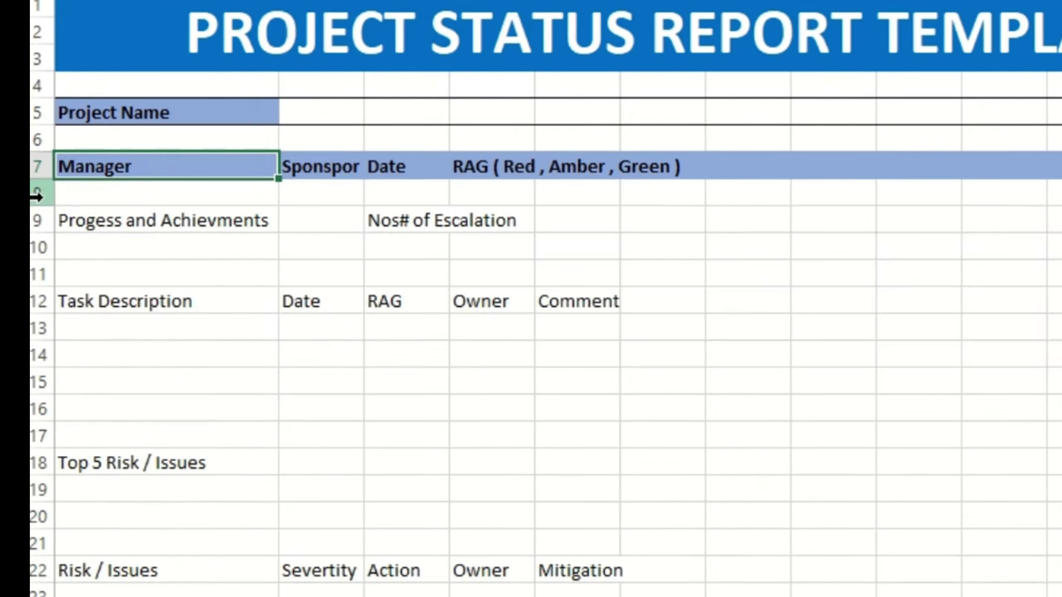
left_click(35, 193)
right_click(35, 193)
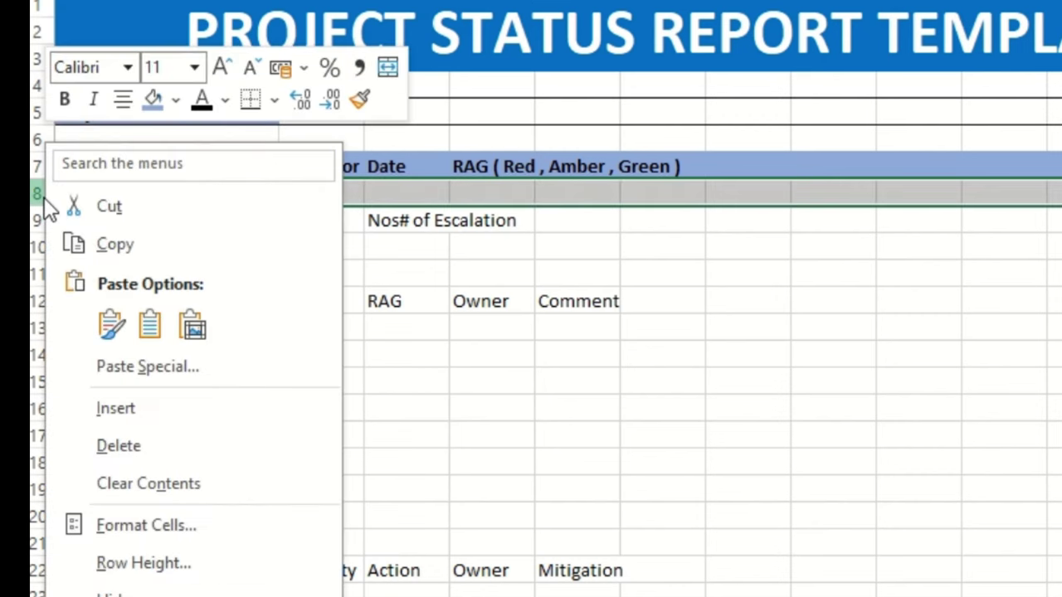
left_click(170, 419)
left_click(349, 357)
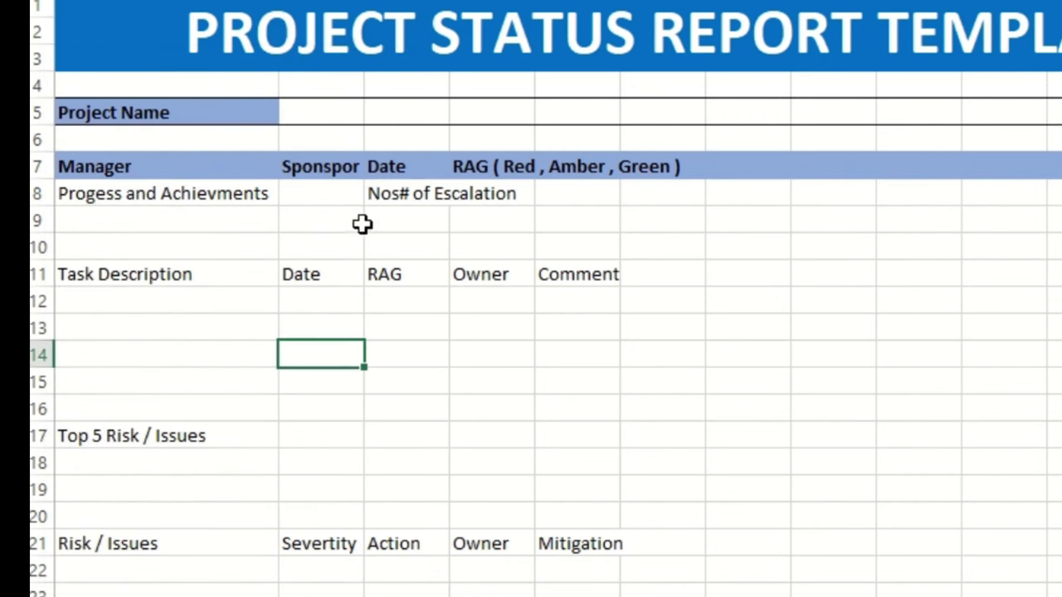
left_click(362, 220)
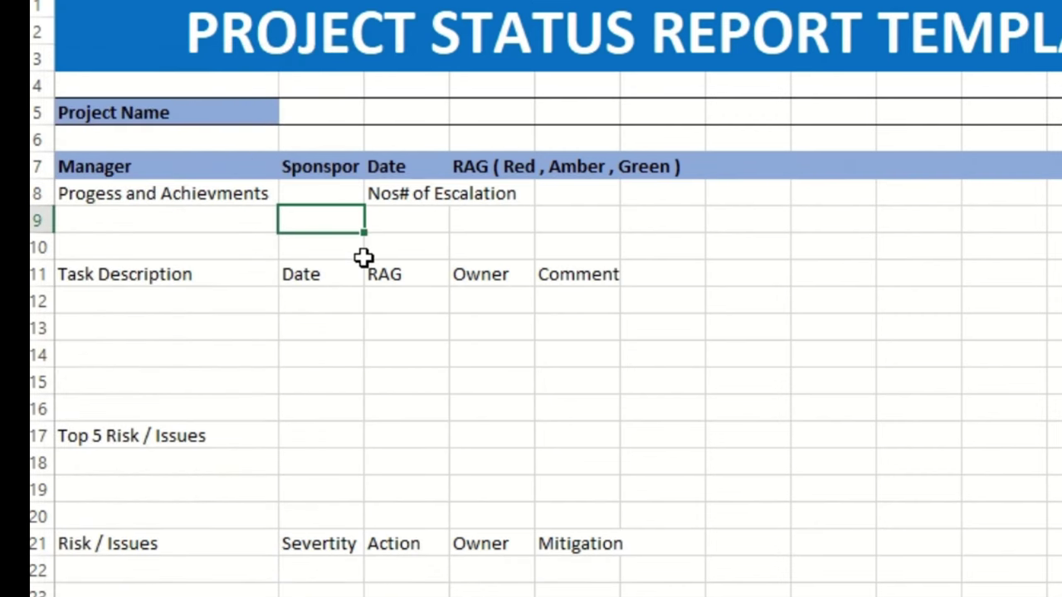
- Widen column B to about the width of column A, and AutoFit columns C and D to their labels
left_click_drag(363, 0, 516, 0)
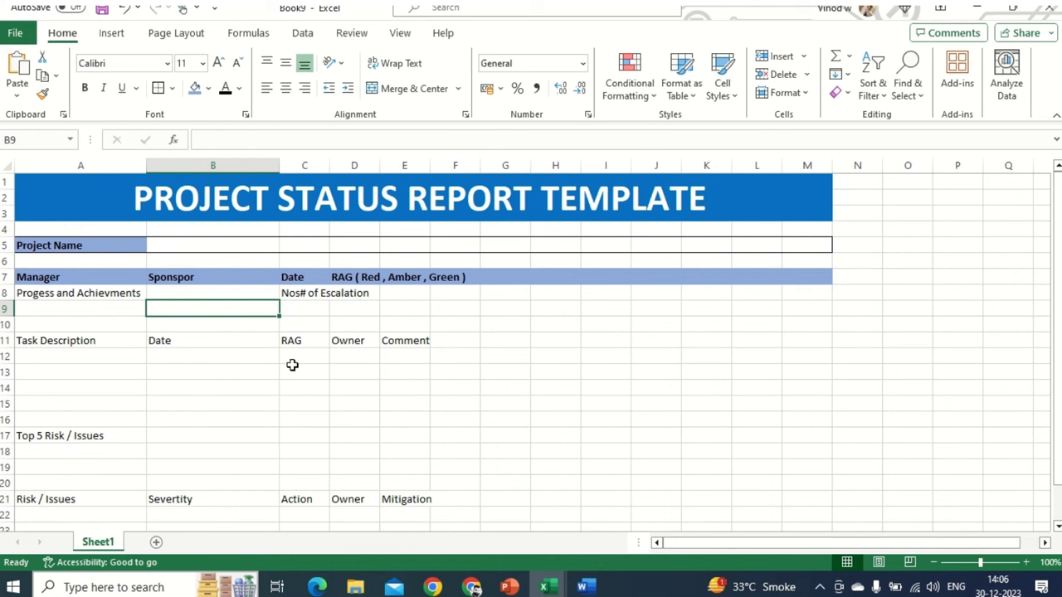
double_click(329, 165)
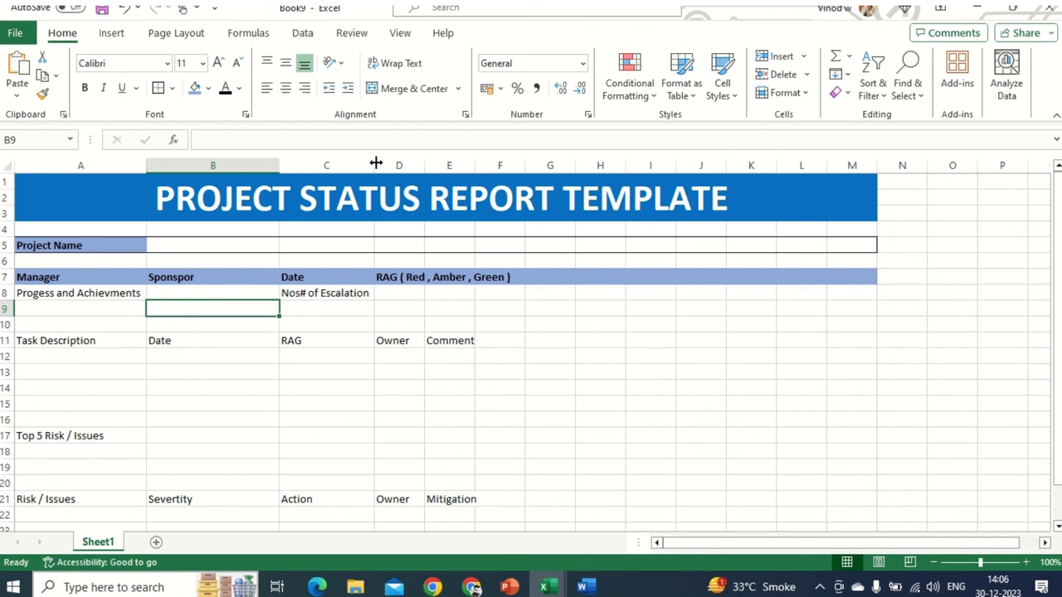
left_click(415, 290)
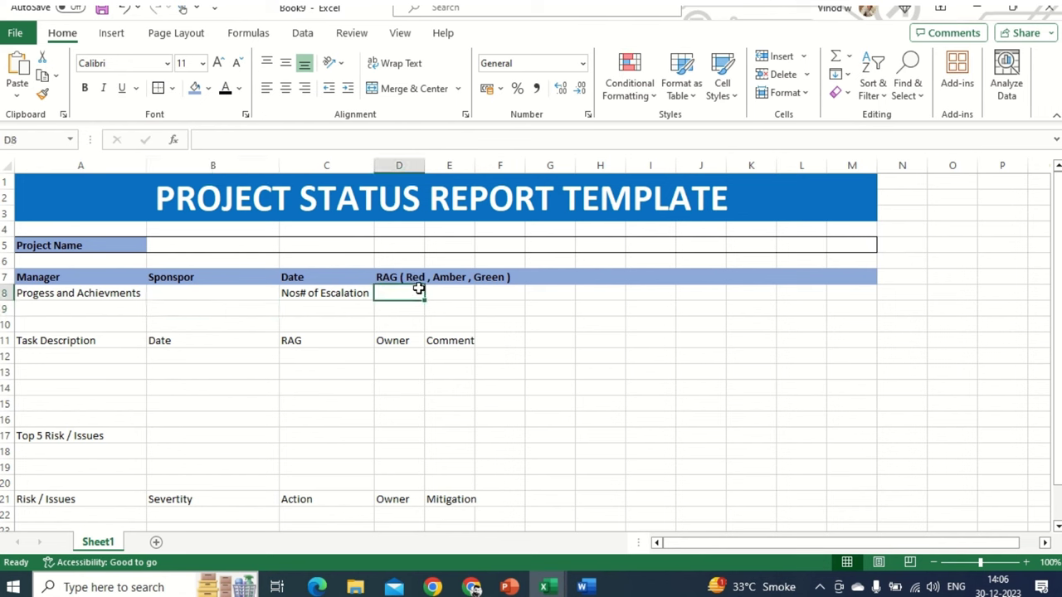
double_click(422, 165)
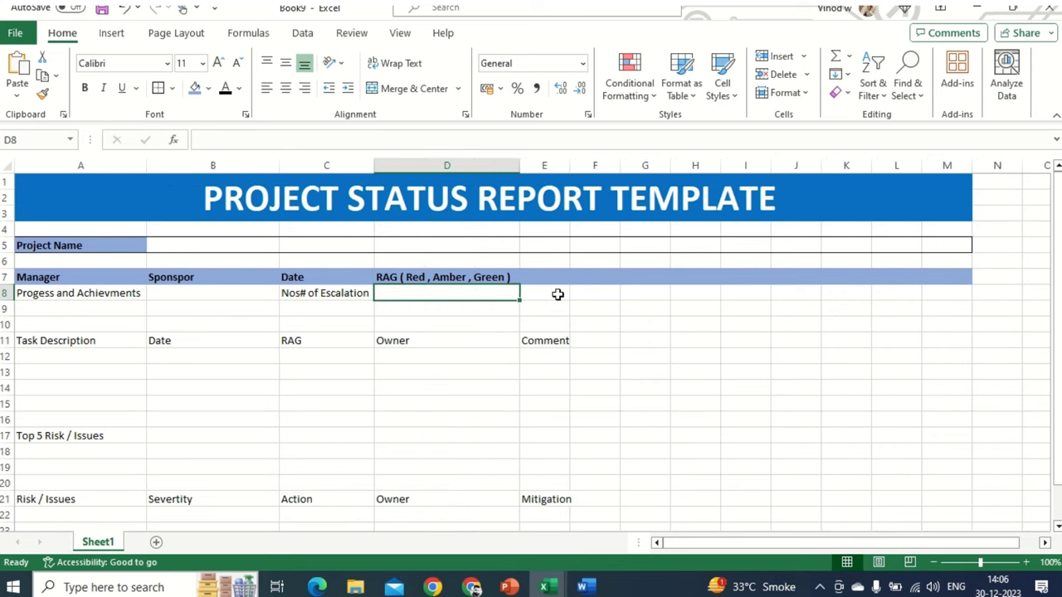
- Apply an outside border around the block from A7 to M10
left_click(540, 305)
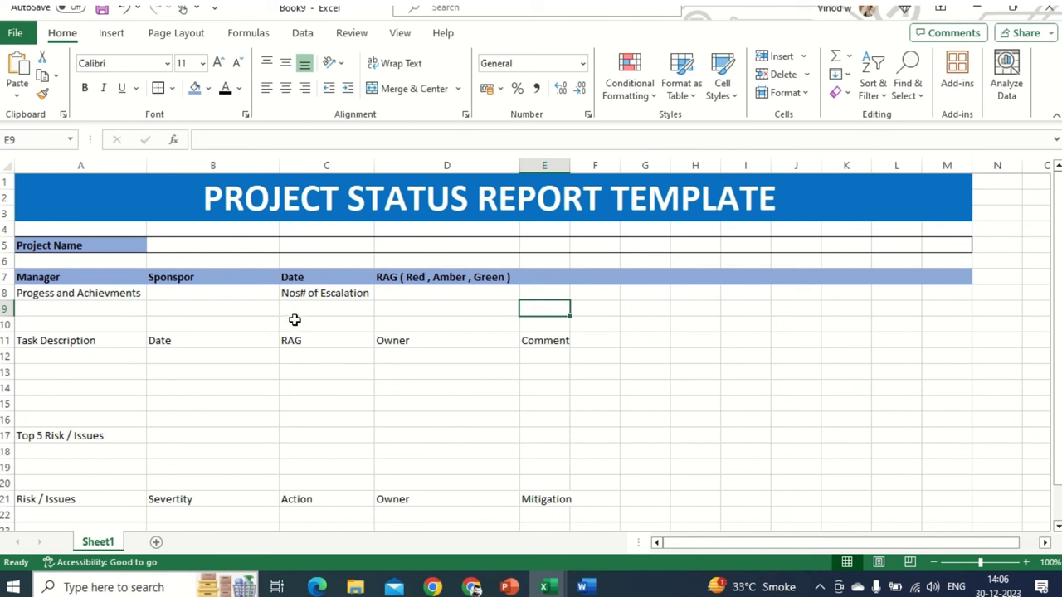
left_click_drag(121, 279, 921, 325)
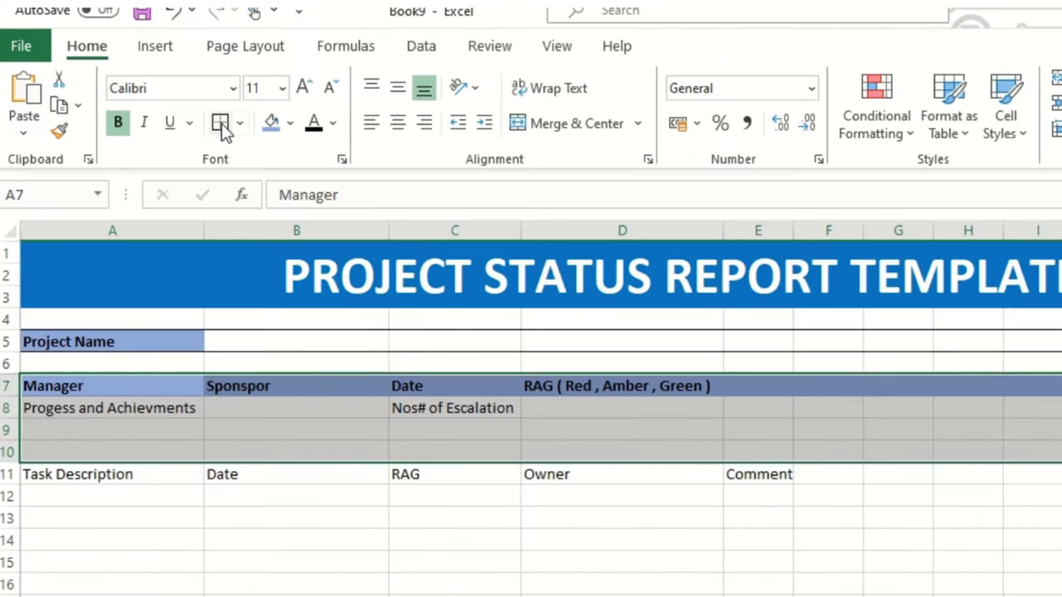
left_click(187, 409)
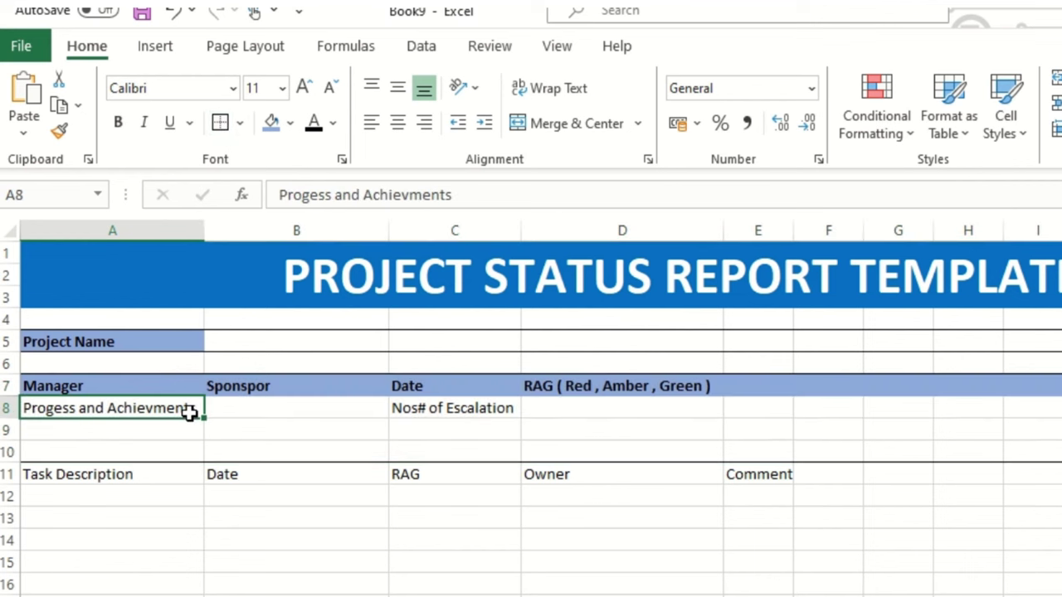
- Merge and center A8:A10 and B8:B10 as separate cells, and middle-align both vertically
left_click_drag(150, 410, 145, 447)
left_click(575, 125)
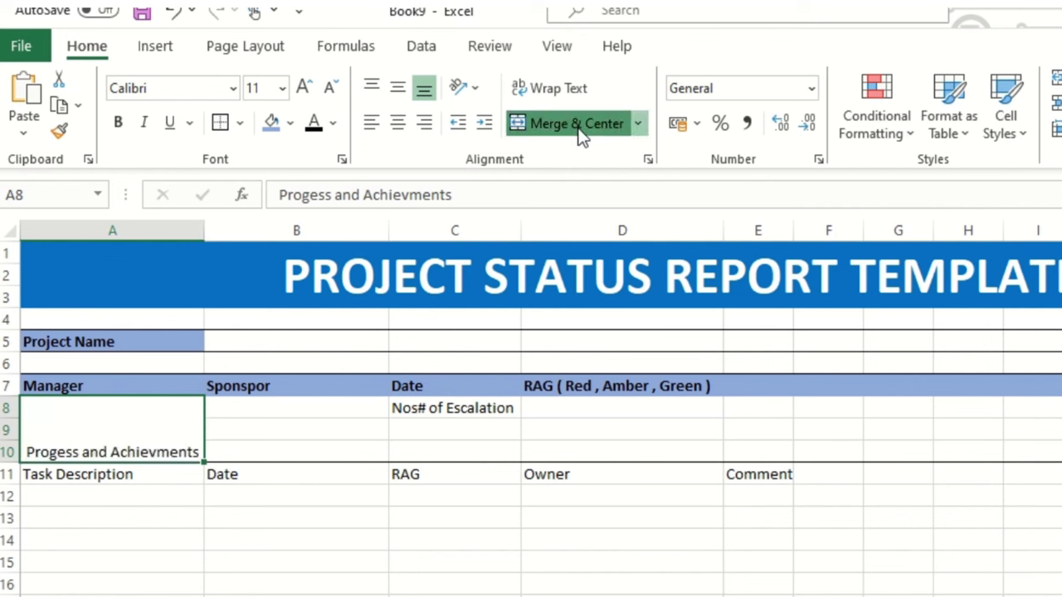
left_click(397, 88)
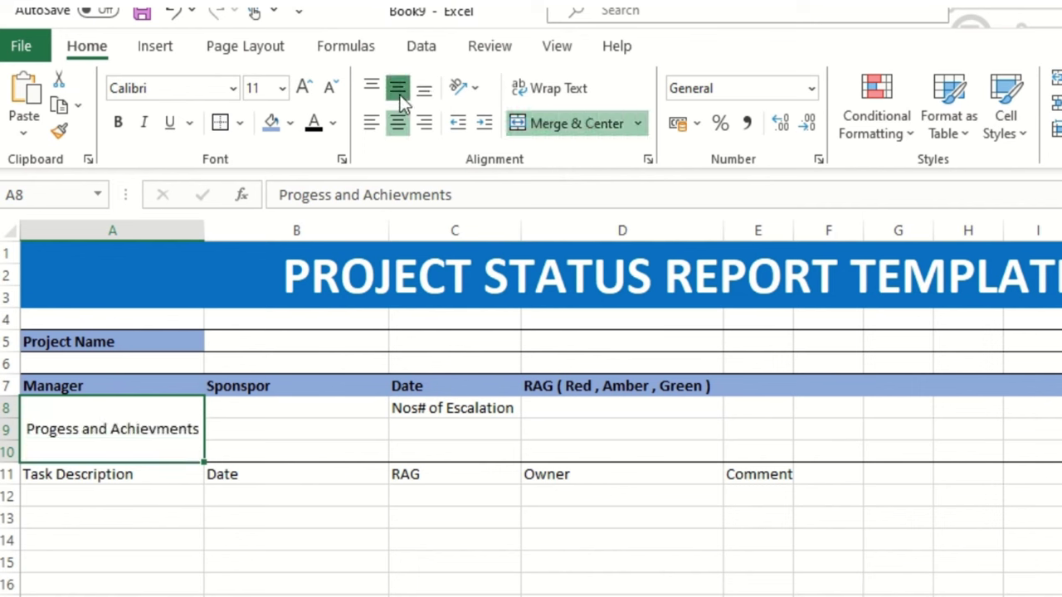
left_click_drag(312, 409, 313, 452)
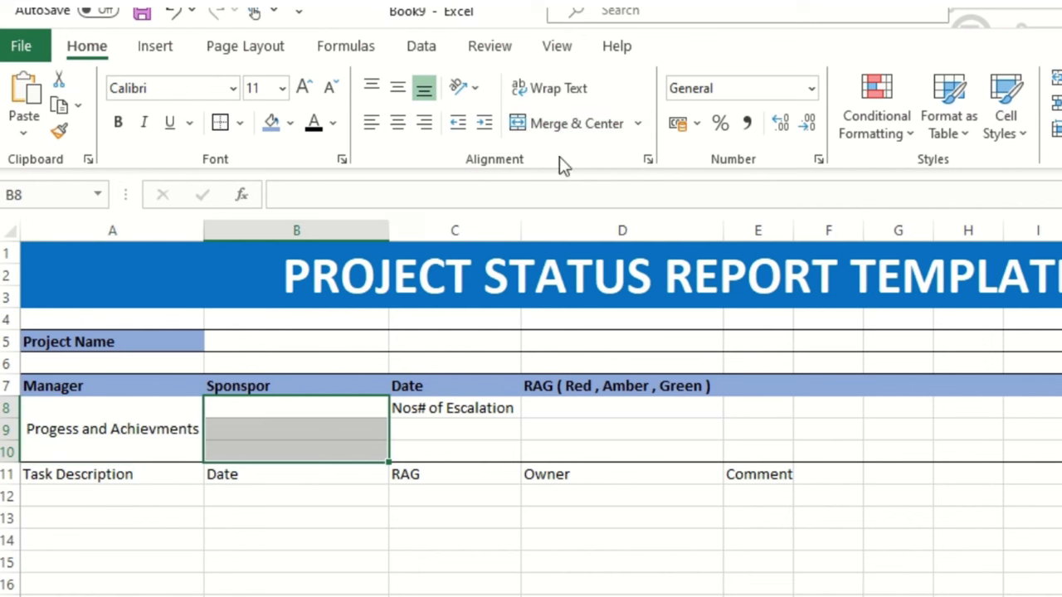
left_click(569, 126)
left_click(397, 88)
- Merge and center C8:C10 and D8:D10 as separate cells, and middle-align the "Nos# of Escalation" label vertically
left_click_drag(462, 407, 462, 452)
left_click(572, 124)
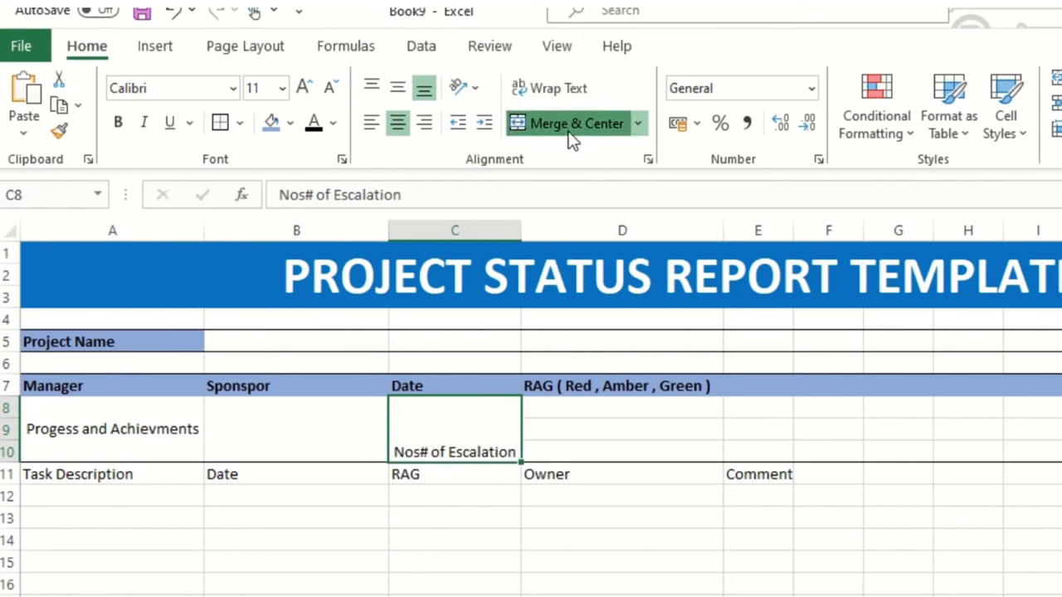
left_click(397, 90)
left_click_drag(614, 411, 621, 454)
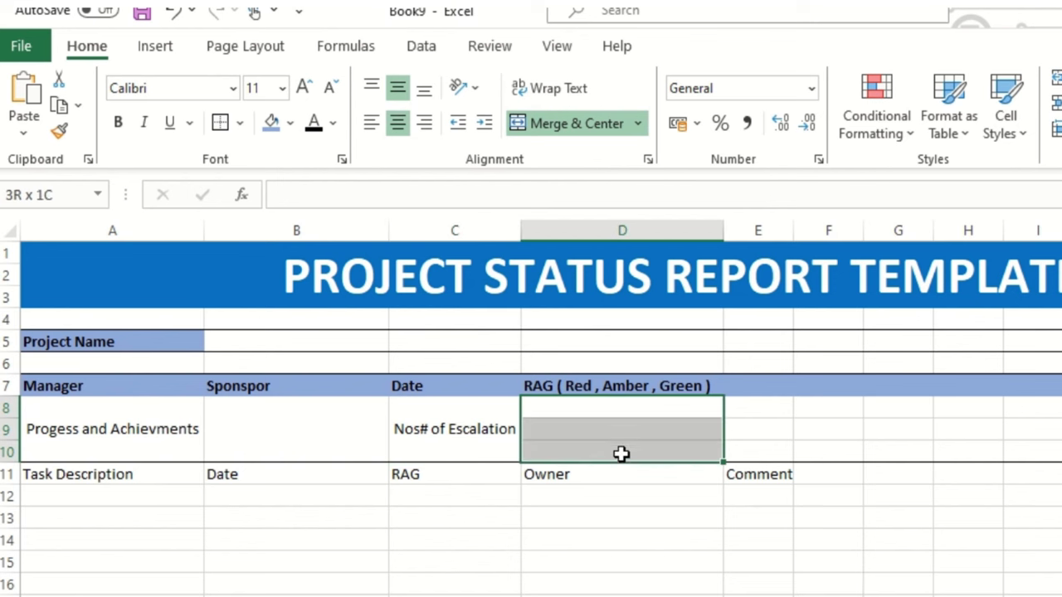
left_click(568, 124)
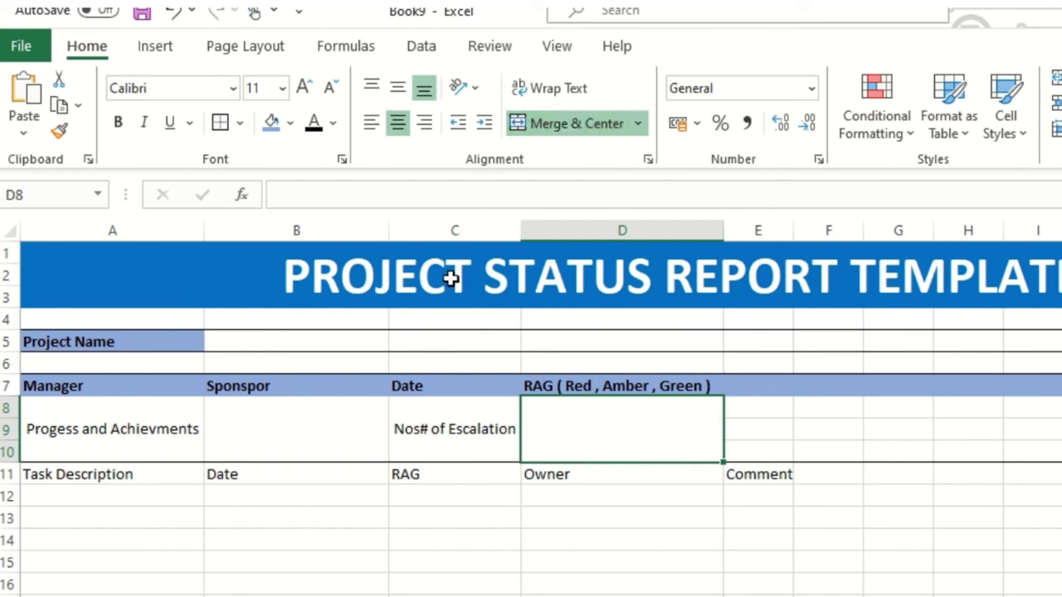
left_click(1060, 584)
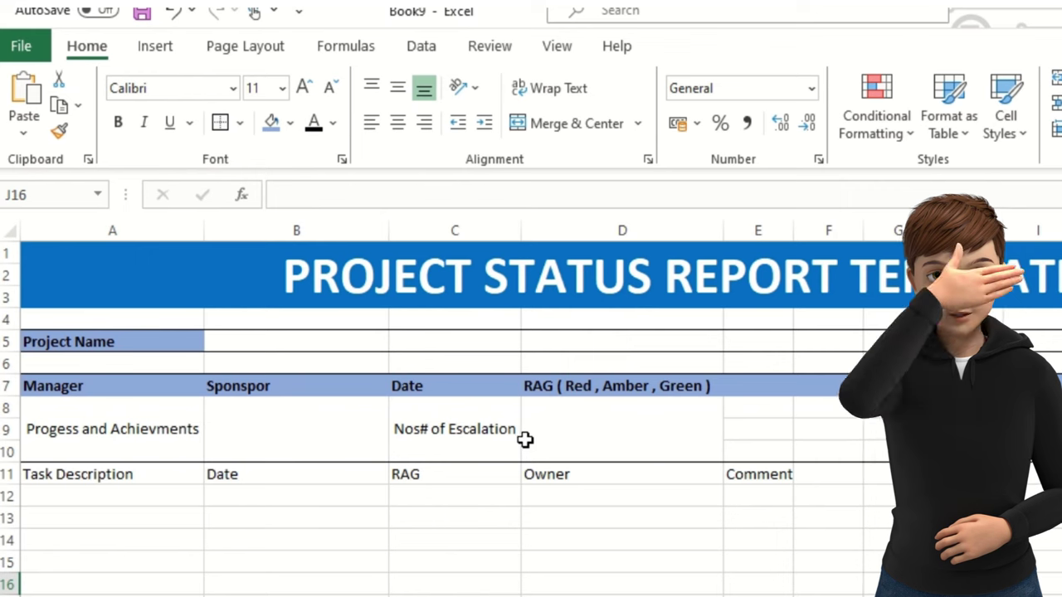
- Make the "Nos# of Escalation" and "Progess and Achievments" labels bold
left_click(467, 431)
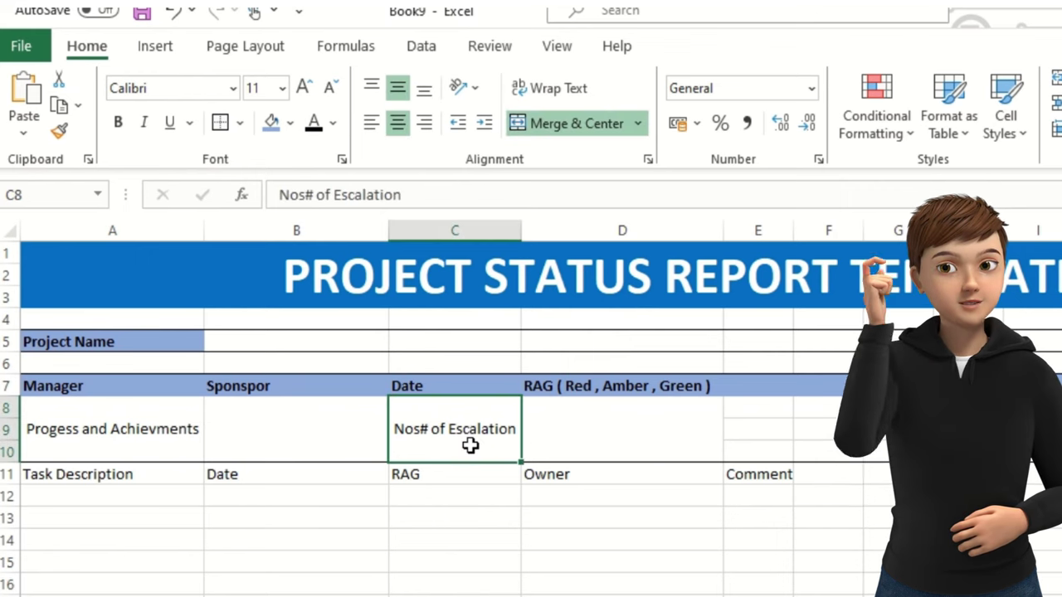
key("ctrl+b")
left_click(174, 424)
key("ctrl+b")
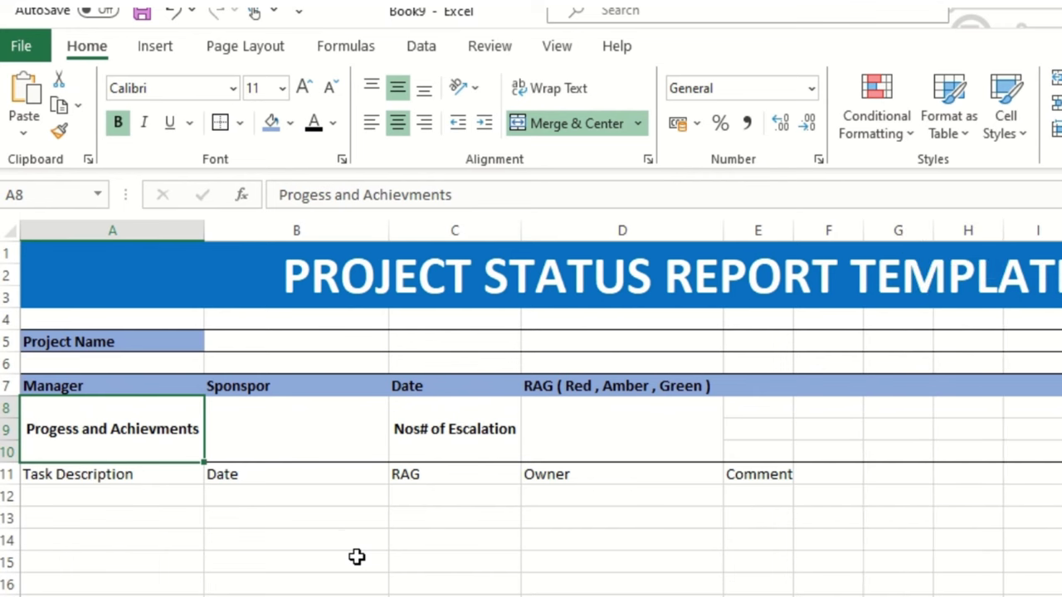
- Wrap the "Progess and Achievments" text and narrow column A to about the width of the "Task Description" label
left_click_drag(204, 232, 72, 226)
left_click(234, 583)
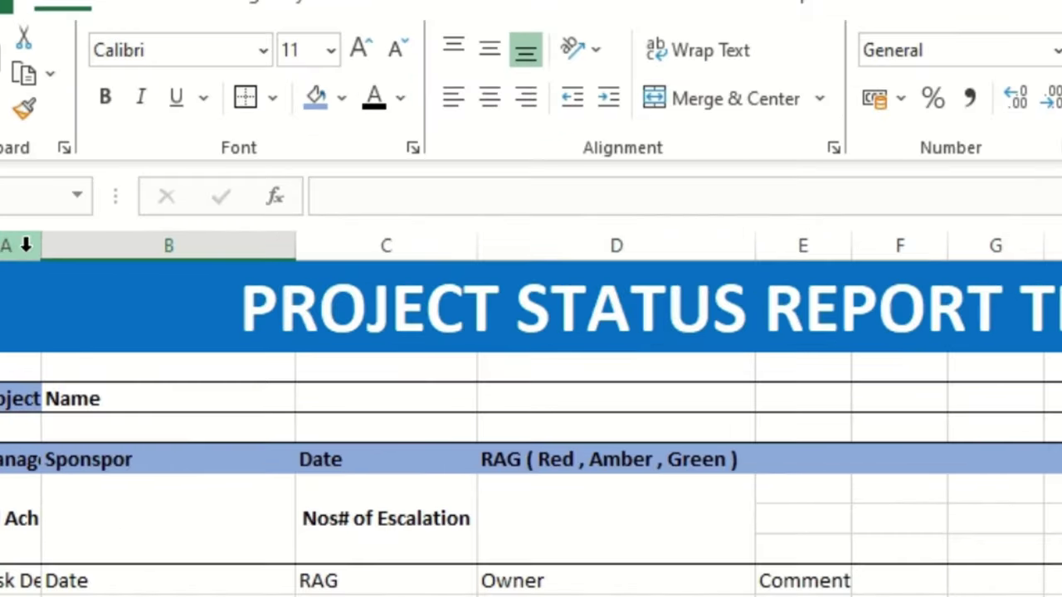
left_click_drag(55, 232, 73, 235)
left_click(50, 423)
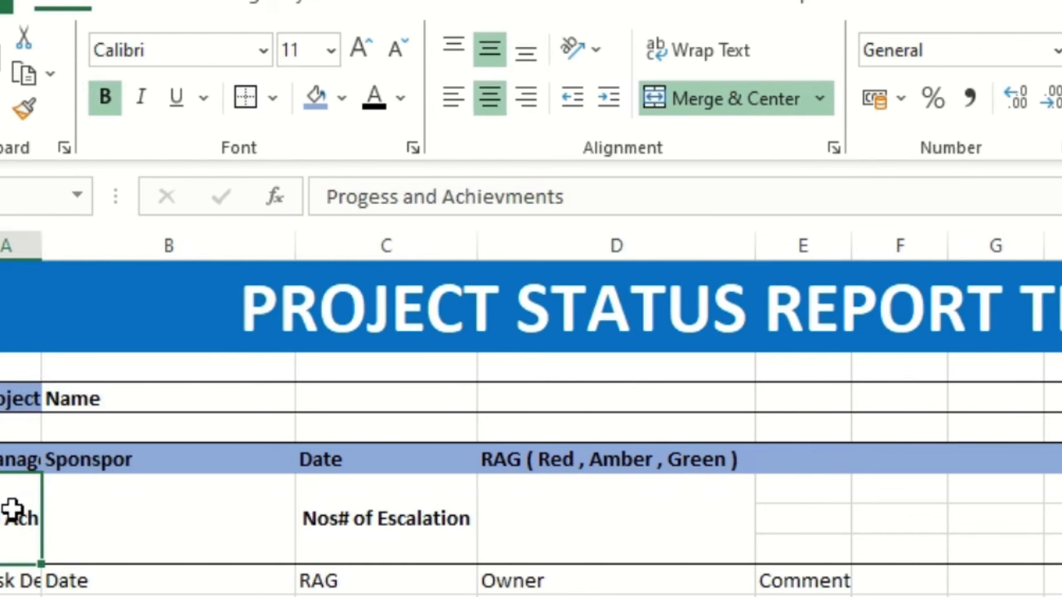
left_click(728, 66)
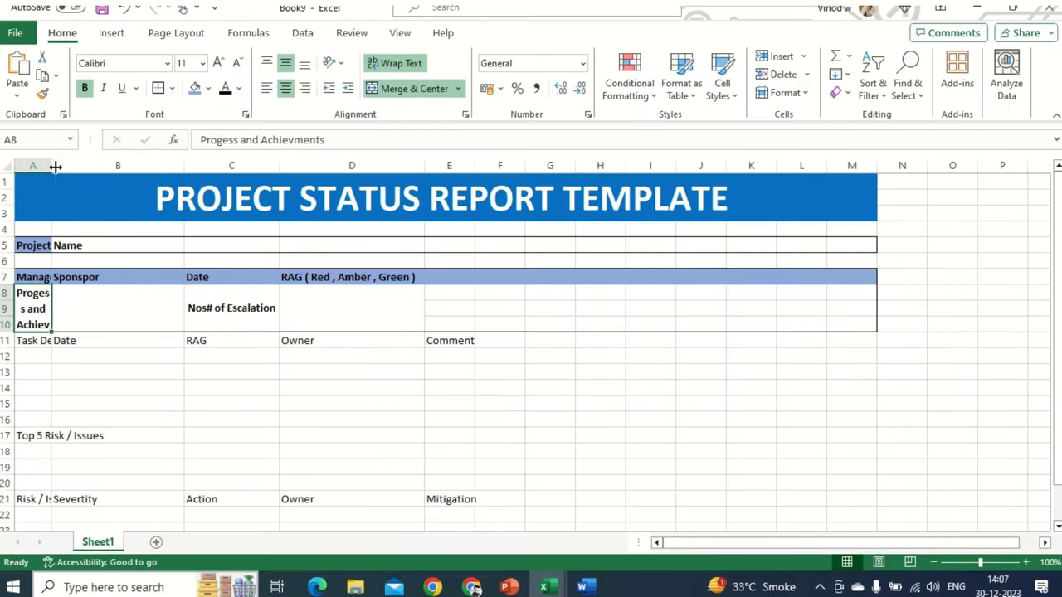
left_click_drag(55, 167, 96, 166)
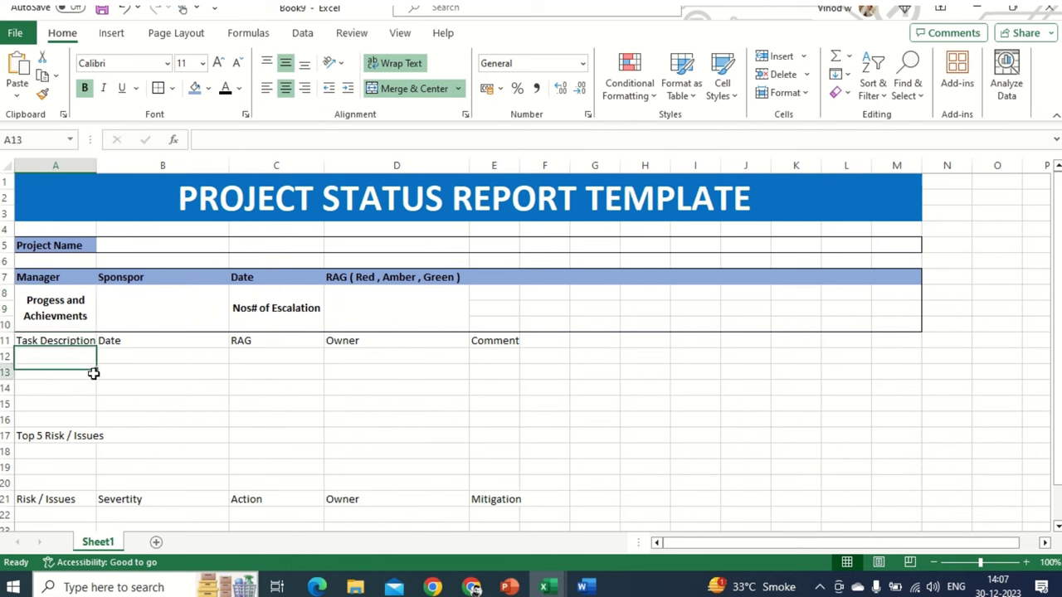
left_click(65, 166)
left_click(119, 303)
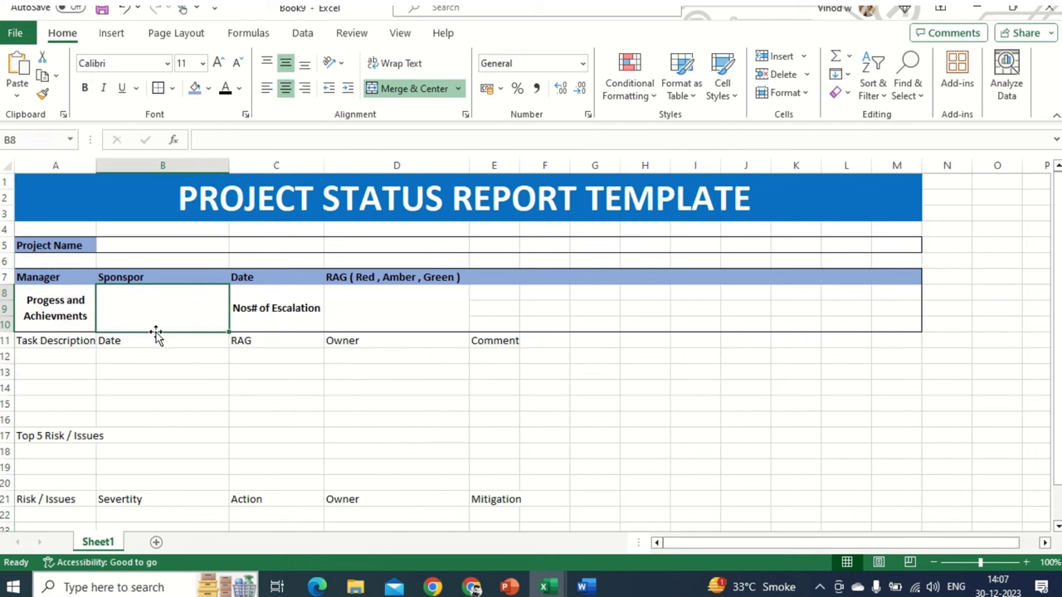
- Apply all borders to every cell of the block A7:M10
left_click(695, 324)
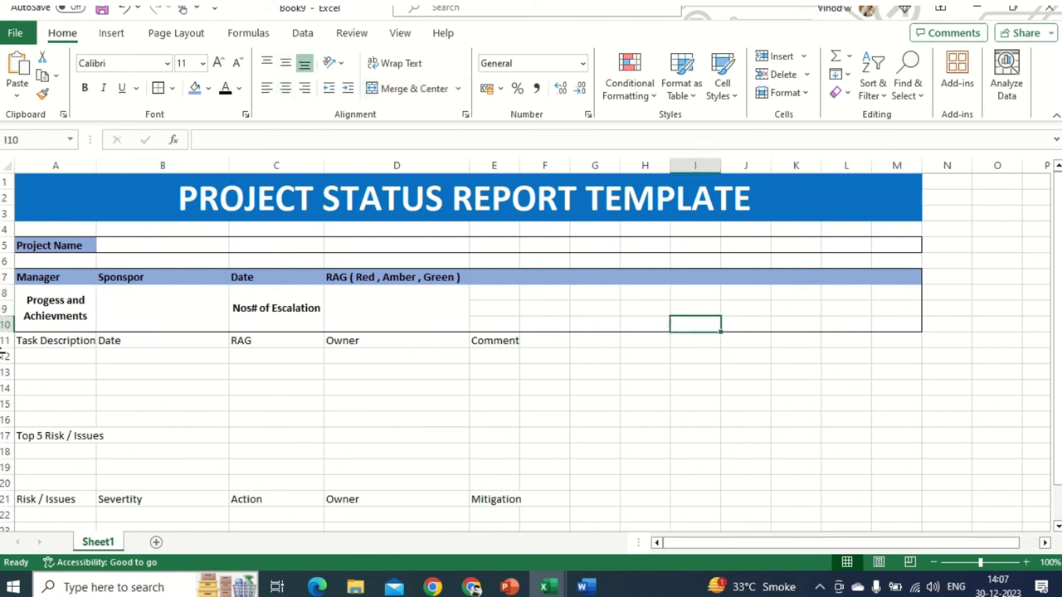
left_click(65, 297)
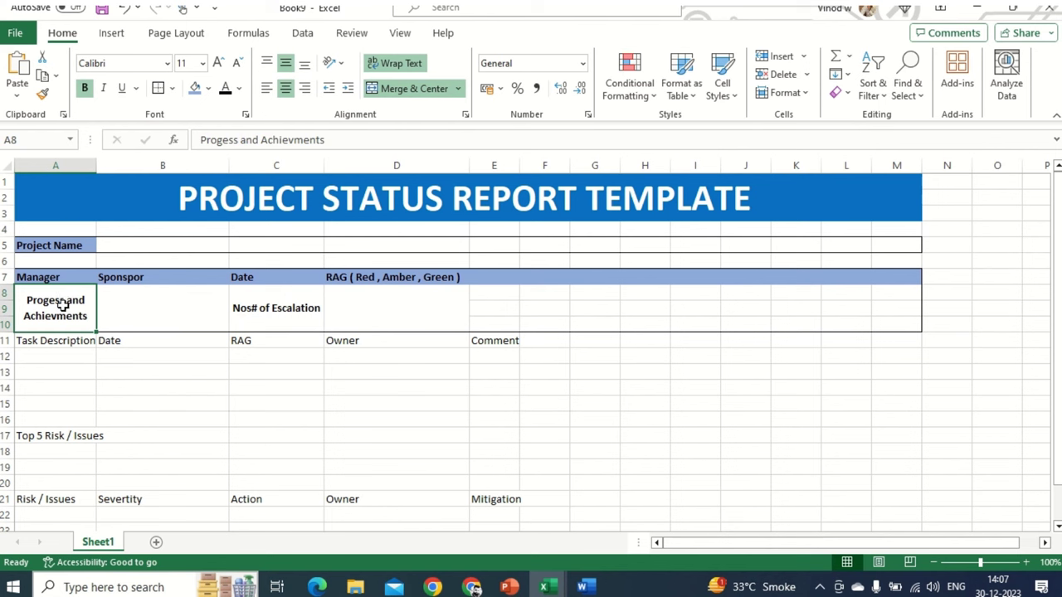
left_click_drag(74, 301, 481, 305)
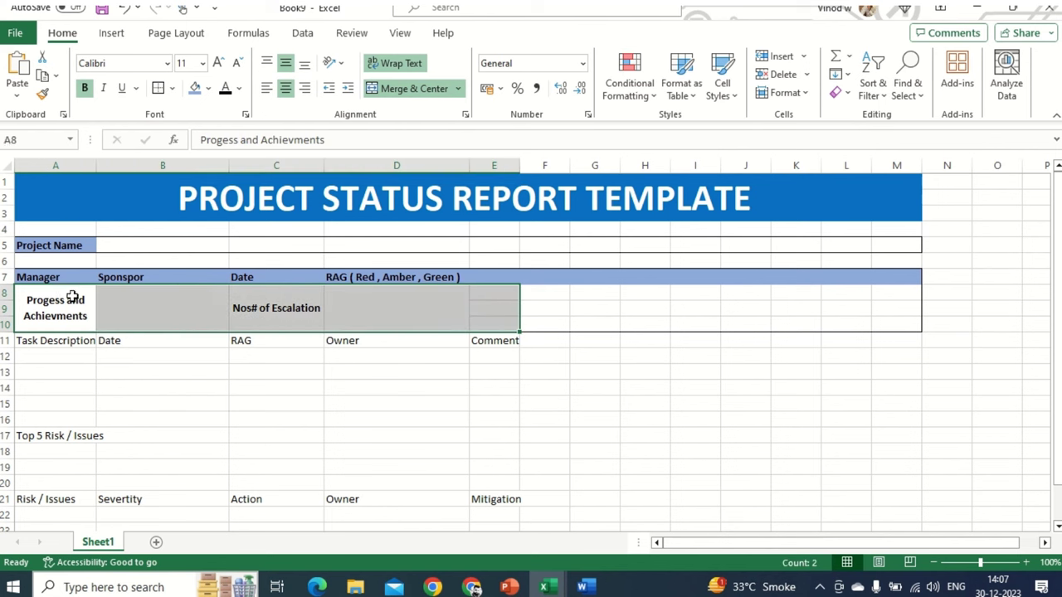
left_click_drag(72, 277, 844, 301)
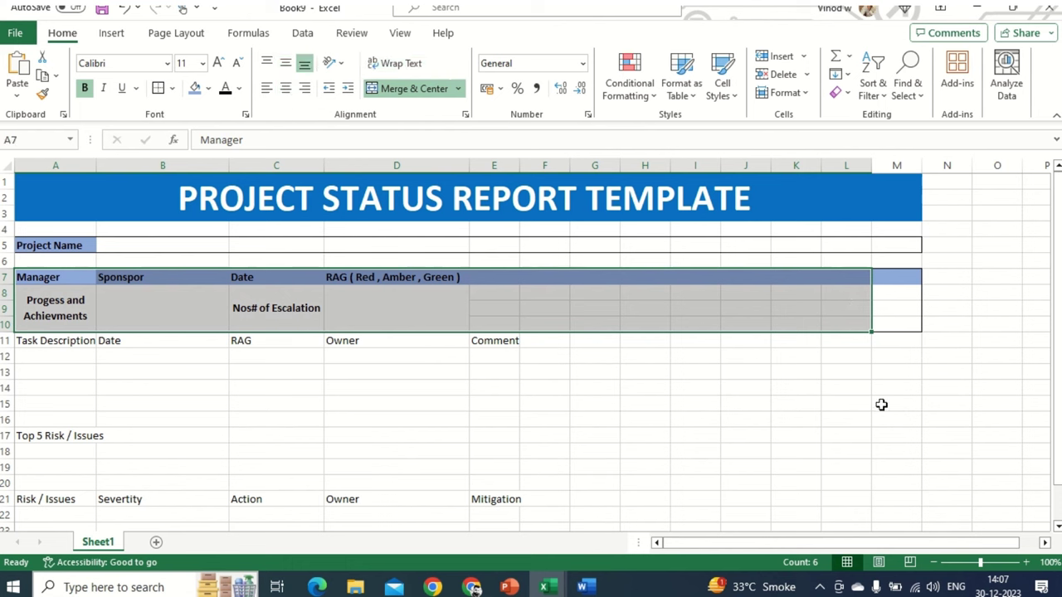
left_click_drag(909, 281, 36, 292)
left_click(173, 92)
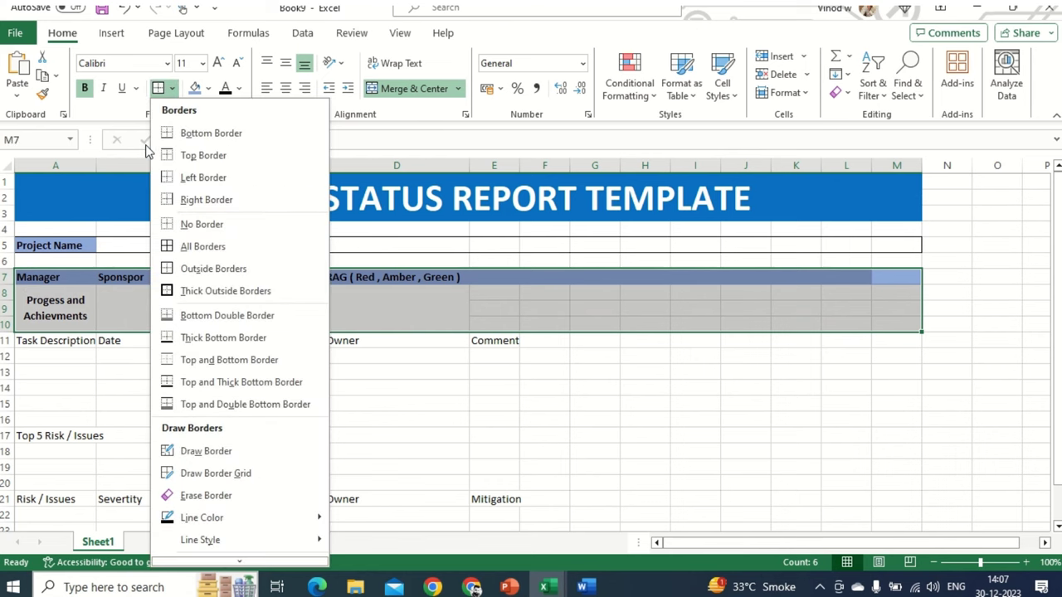
left_click(189, 244)
left_click(206, 316)
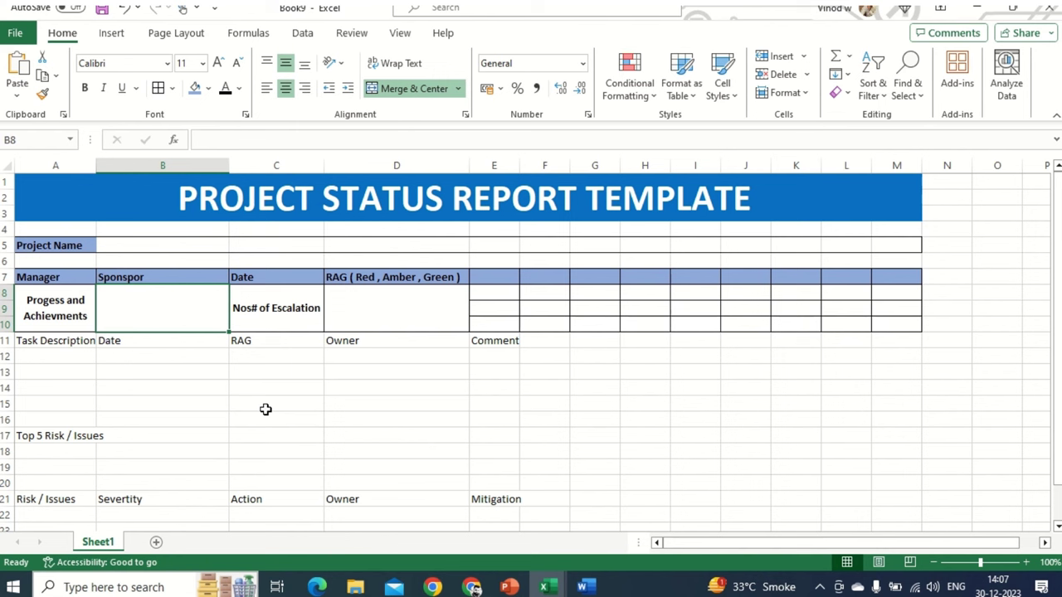
- Merge and center D8:L10 into one cell, and the RAG heading across D7:L7
left_click_drag(458, 297, 834, 310)
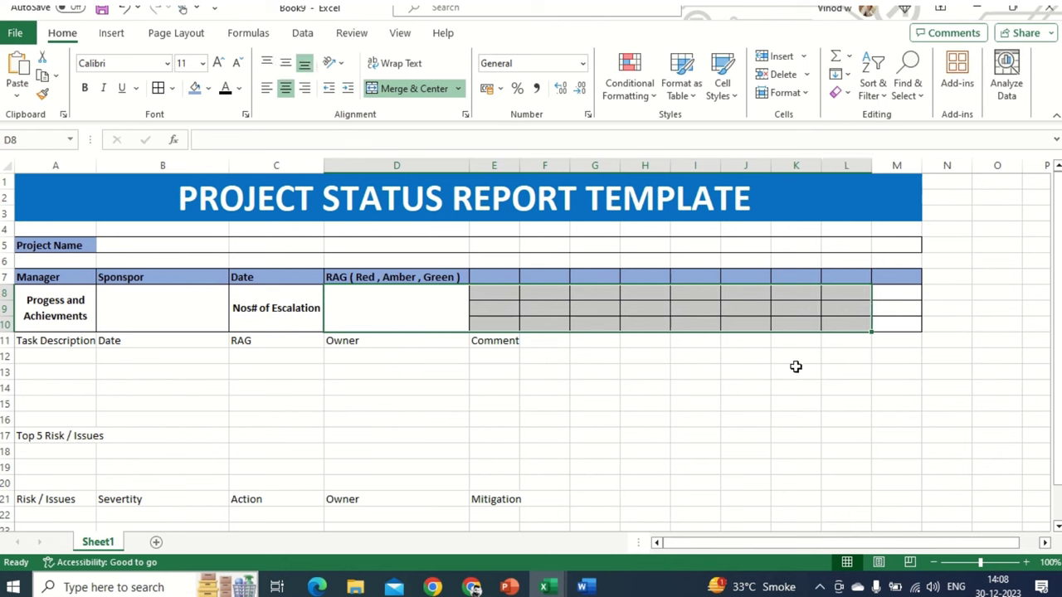
left_click(427, 89)
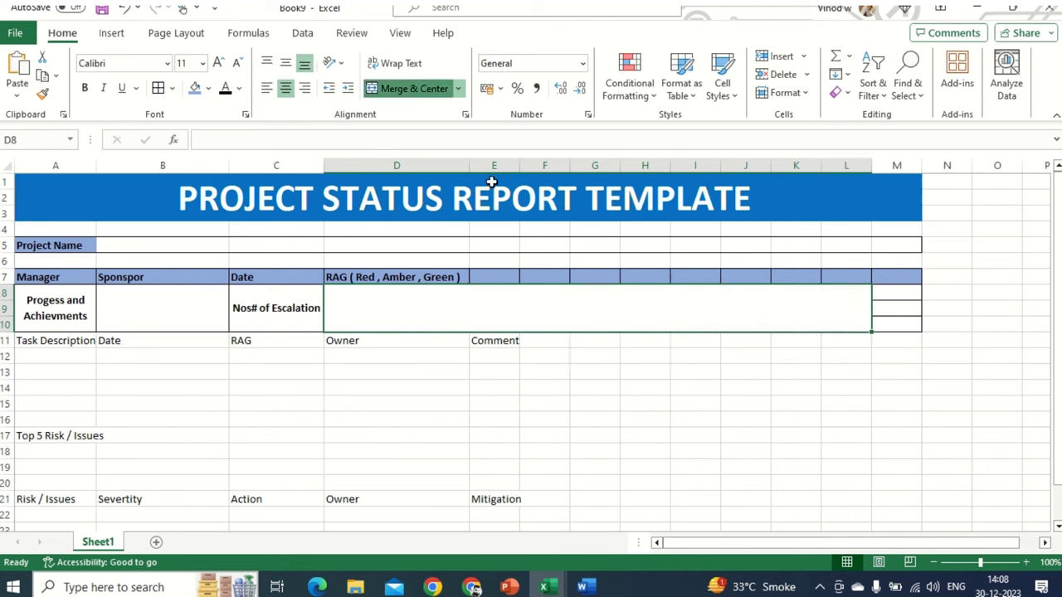
left_click_drag(428, 274, 855, 277)
left_click(412, 90)
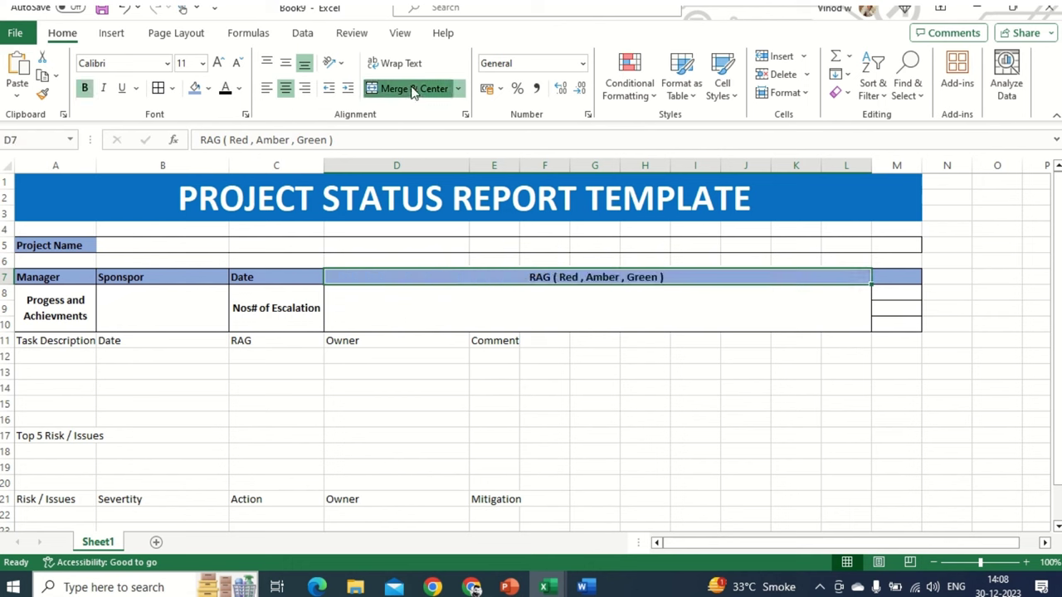
left_click(585, 327)
left_click(297, 296)
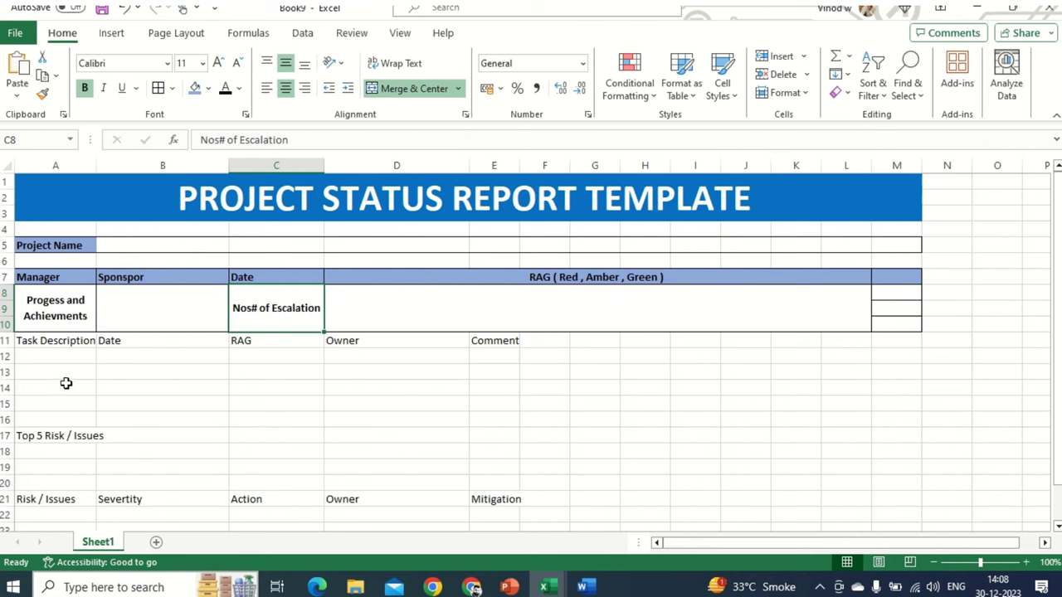
left_click(265, 407)
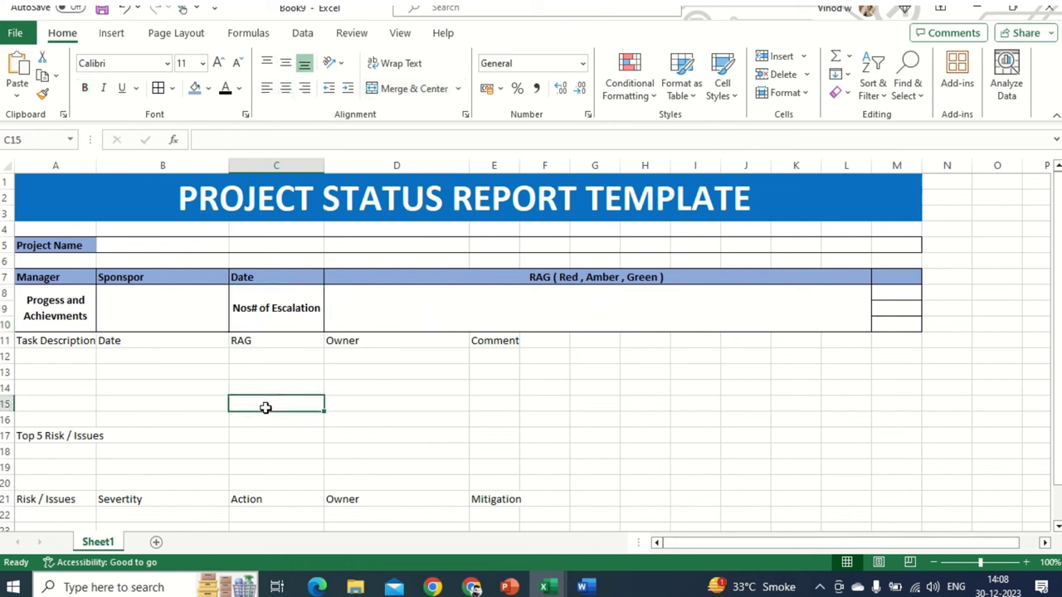
- Delete column M so the template ends at column L
left_click(898, 166)
right_click(899, 166)
left_click(770, 340)
left_click(737, 384)
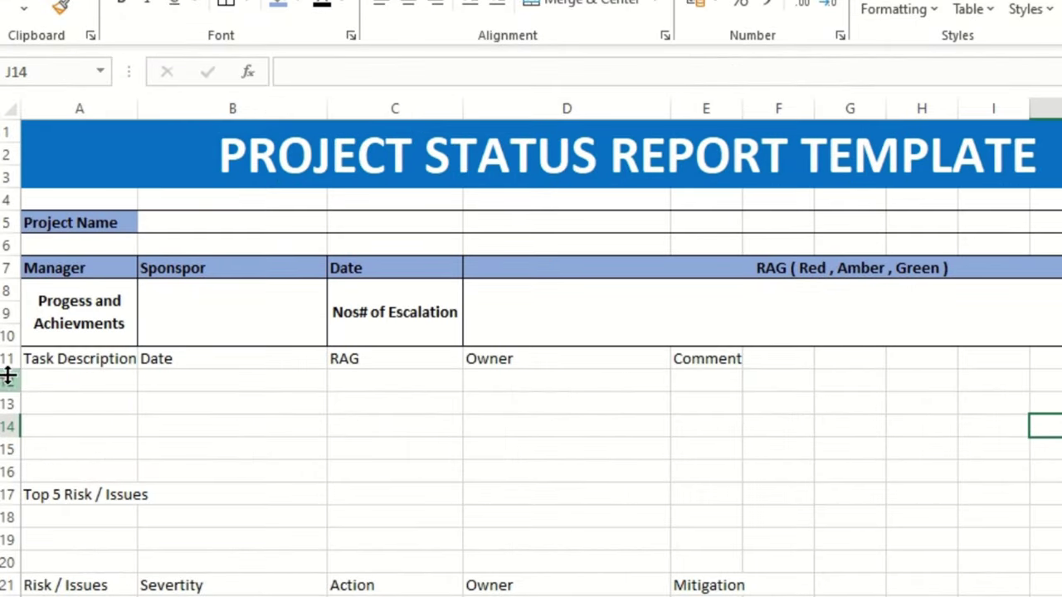
- Insert two blank rows above the "Task Description" heading row
right_click(8, 358)
left_click(73, 157)
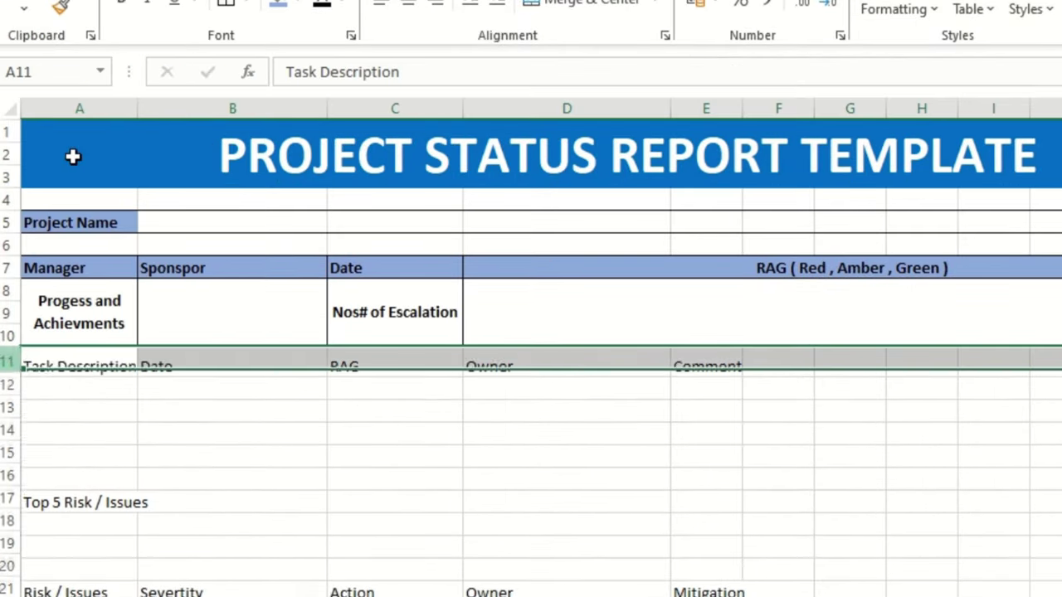
right_click(10, 360)
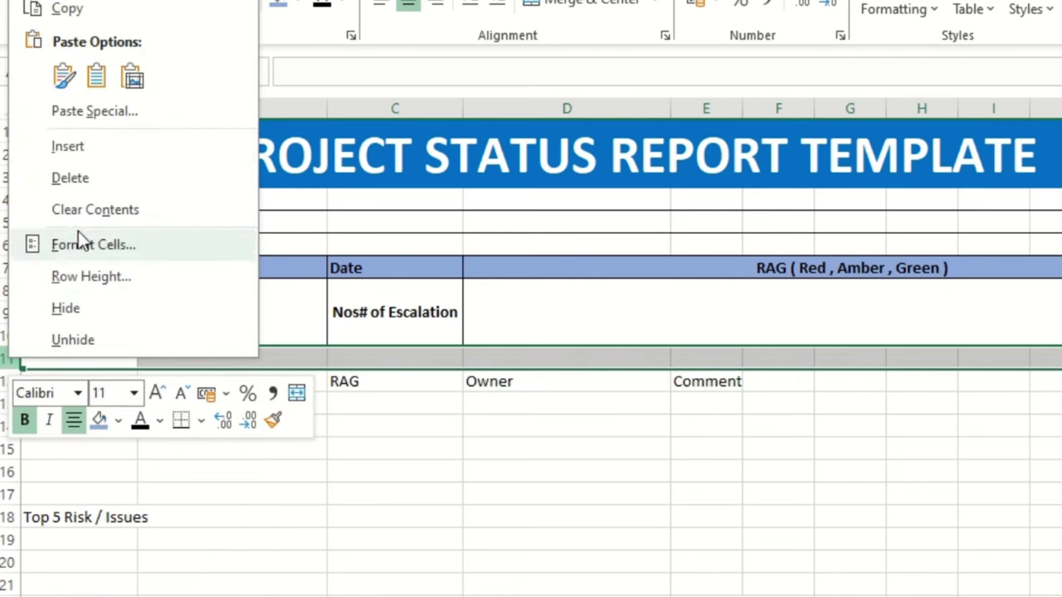
left_click(83, 149)
left_click(439, 447)
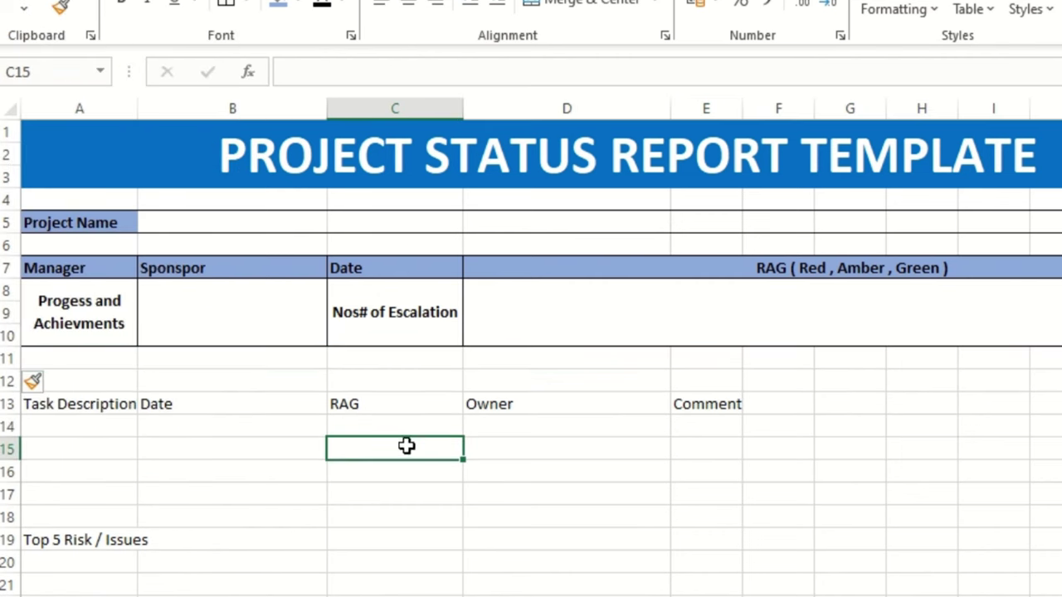
- Merge and center A12:L12 above the task headings and fill it with dark blue
left_click(120, 383)
left_click_drag(121, 383, 1060, 382)
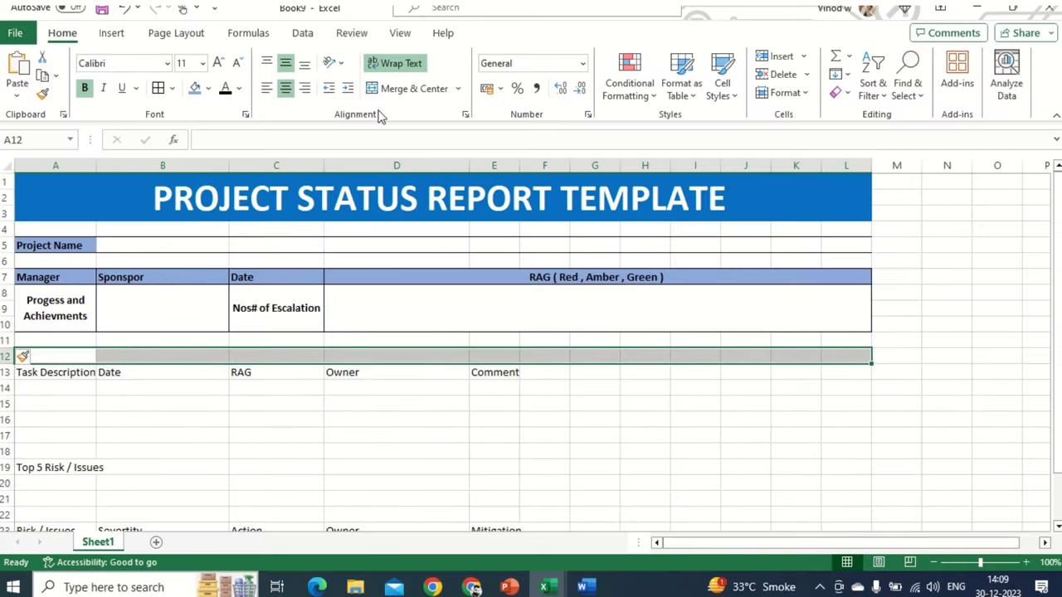
left_click(566, 5)
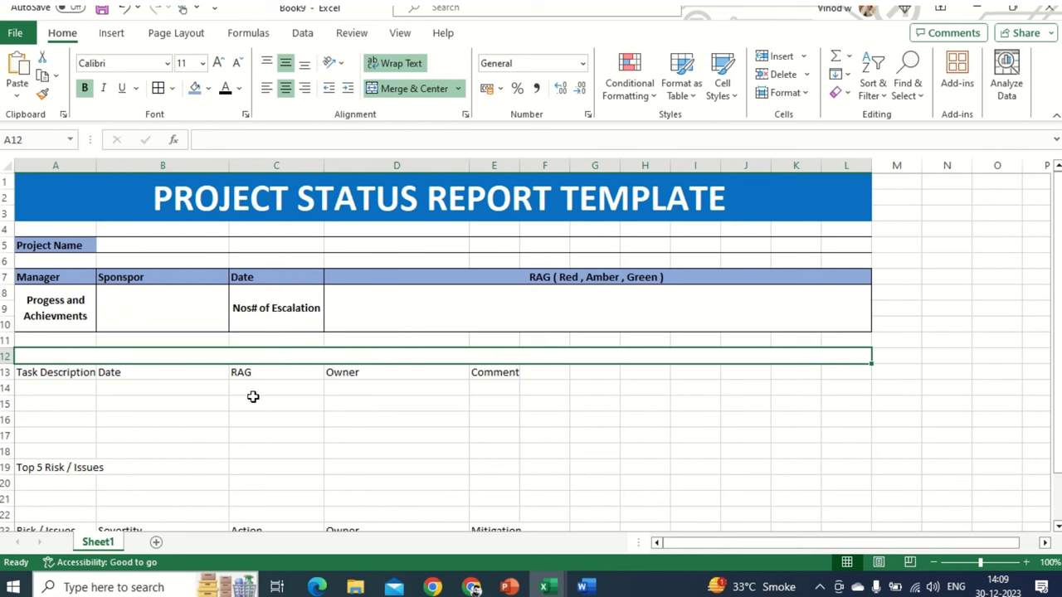
left_click(208, 88)
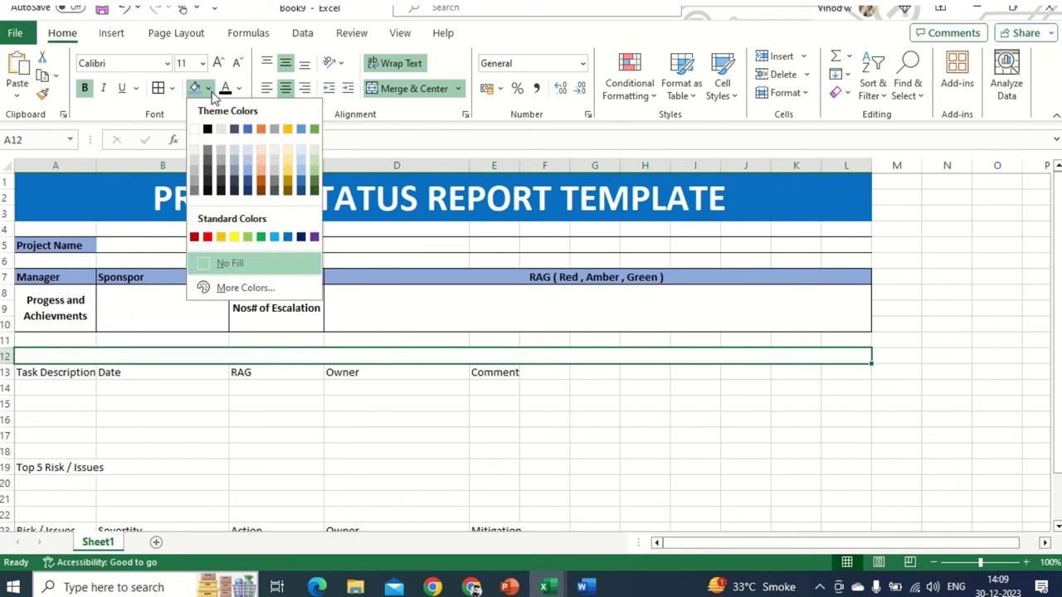
left_click(247, 191)
left_click(397, 387)
- Enter the heading "Milestones" in the merged row 12 and set its font color to white
double_click(429, 355)
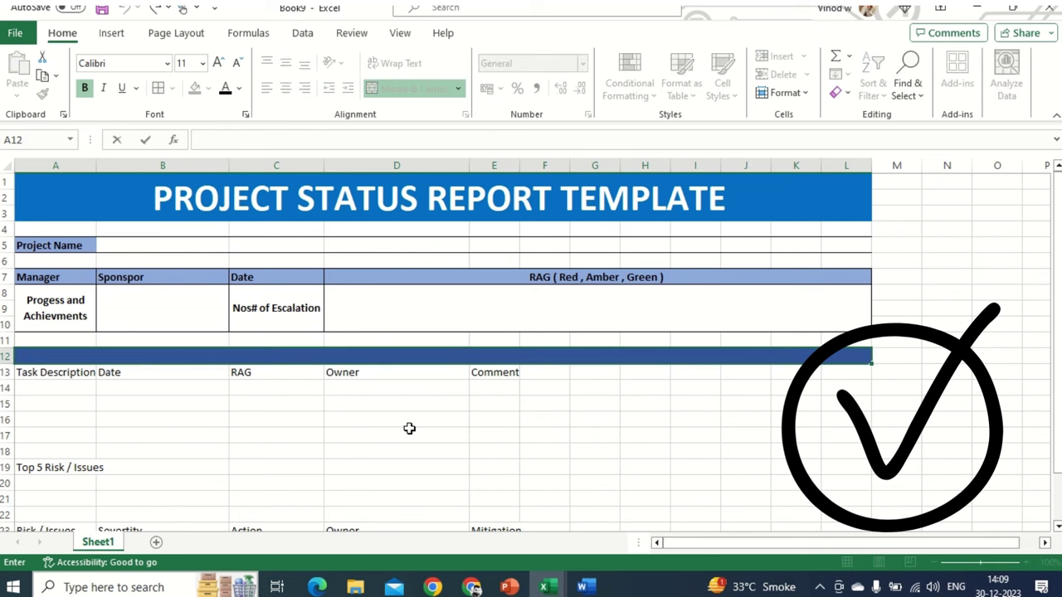
type("mILESTOE")
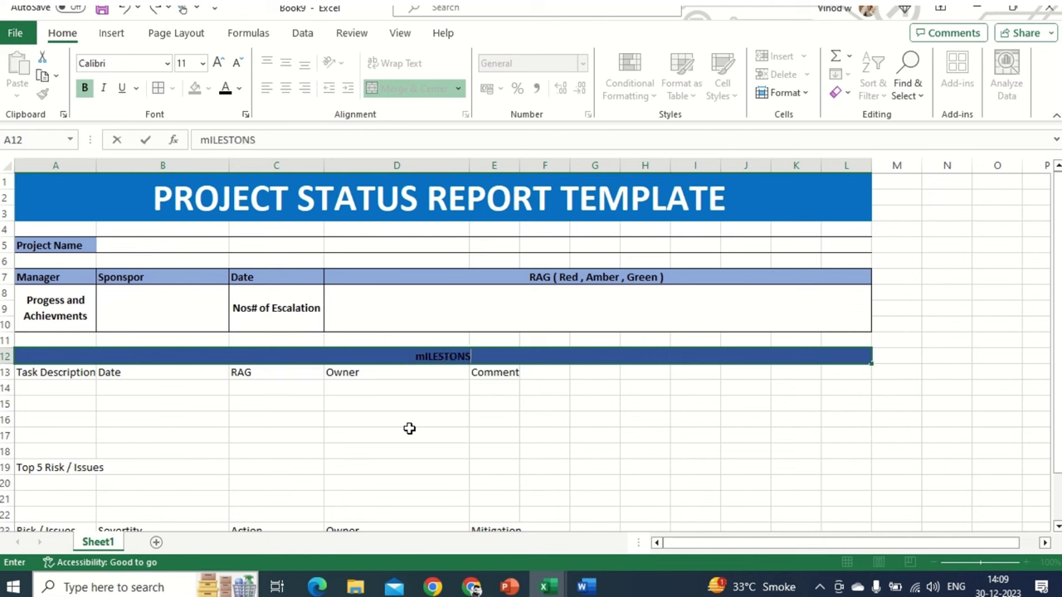
type("s")
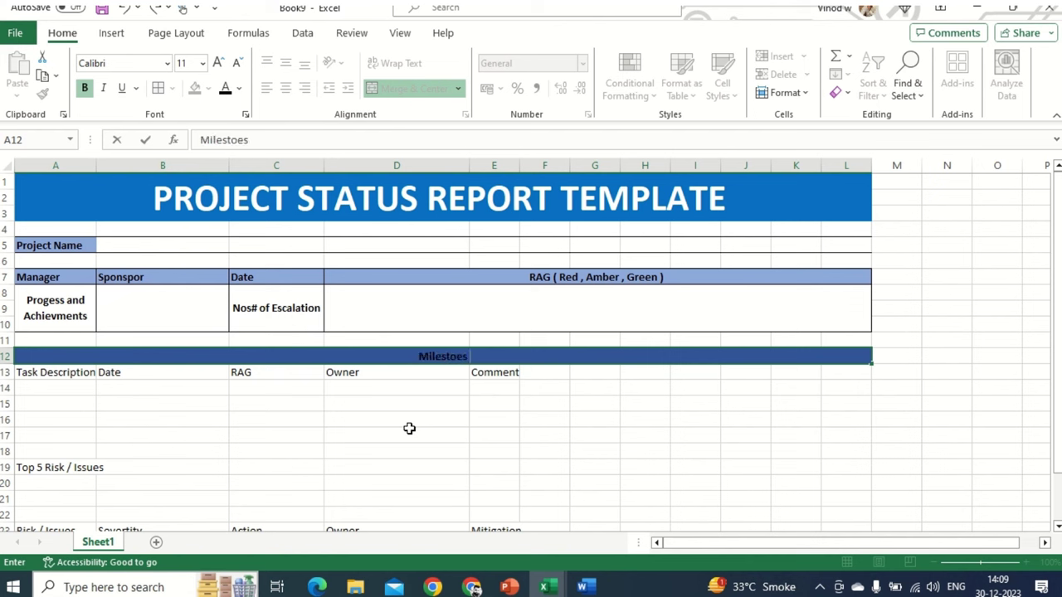
key("Return")
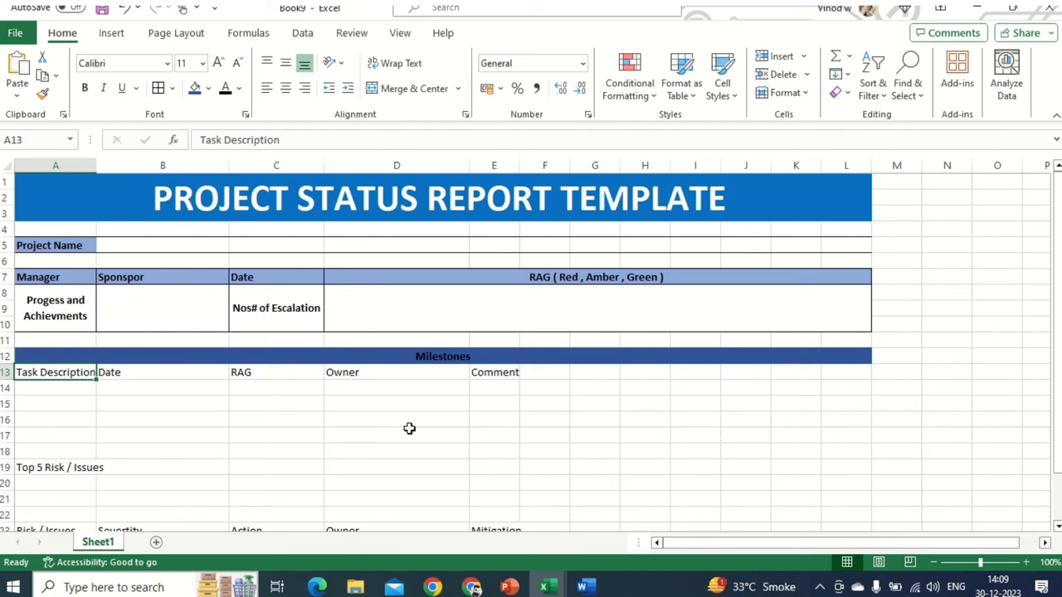
key("Up")
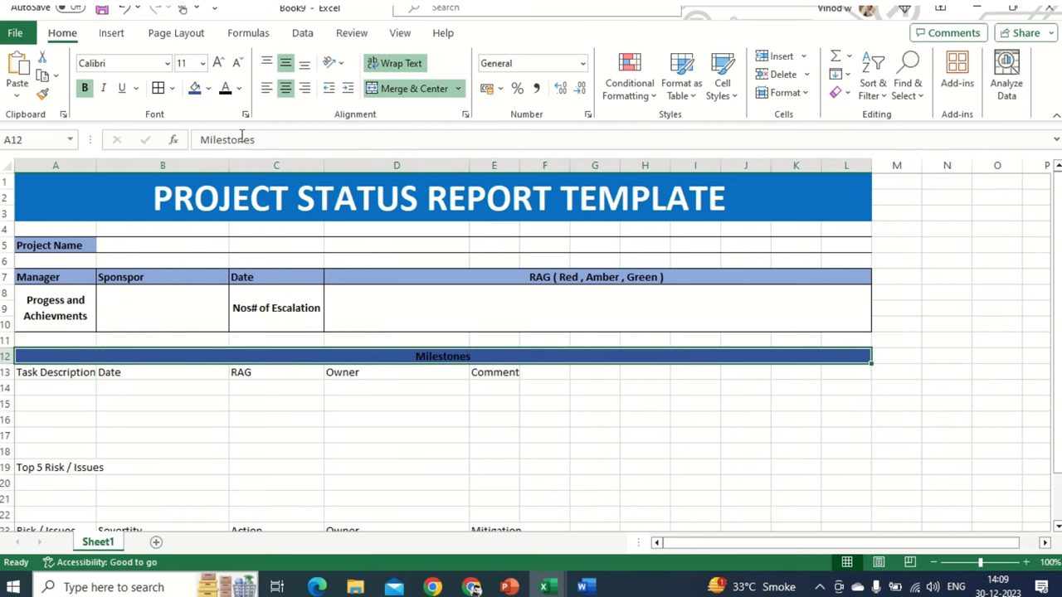
left_click(239, 89)
left_click(226, 154)
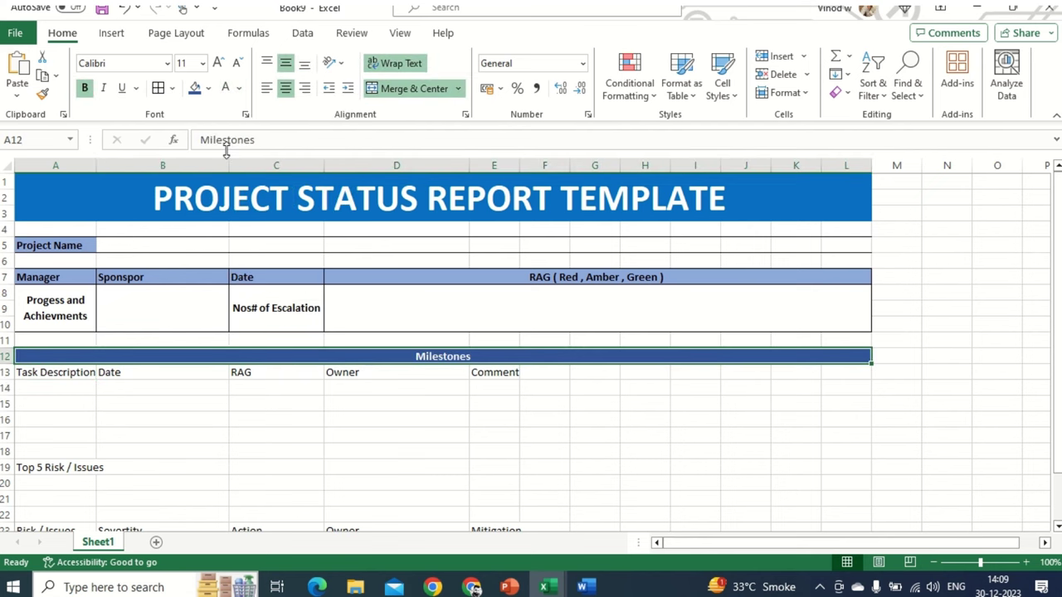
- Increase the font size of the "Milestones" heading to 12
left_click(218, 64)
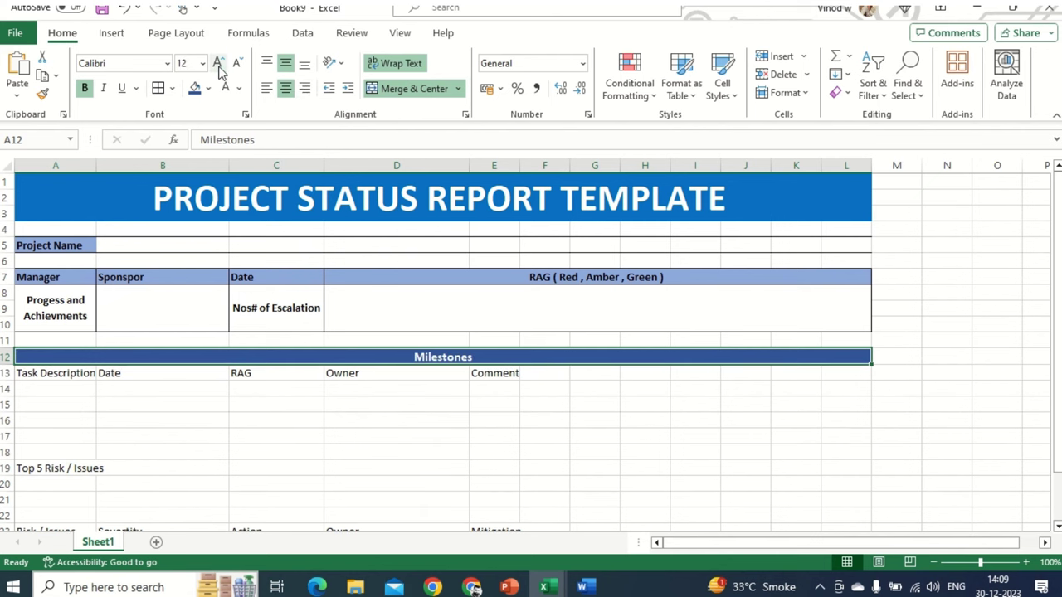
left_click(371, 388)
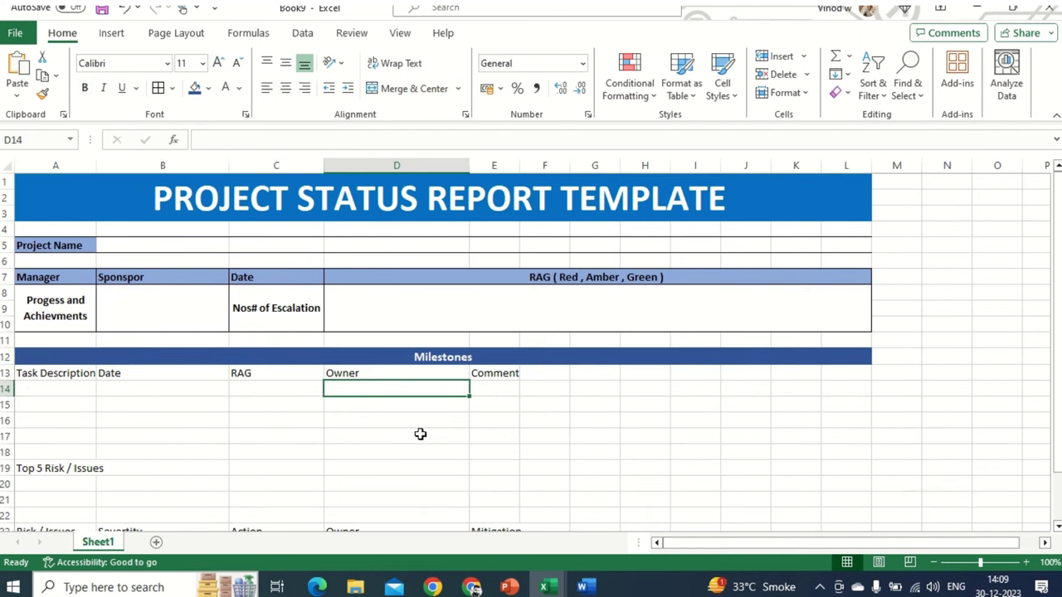
- Autofit column D to its contents and widen column A slightly so that "Task Description" fits inside it
double_click(463, 161)
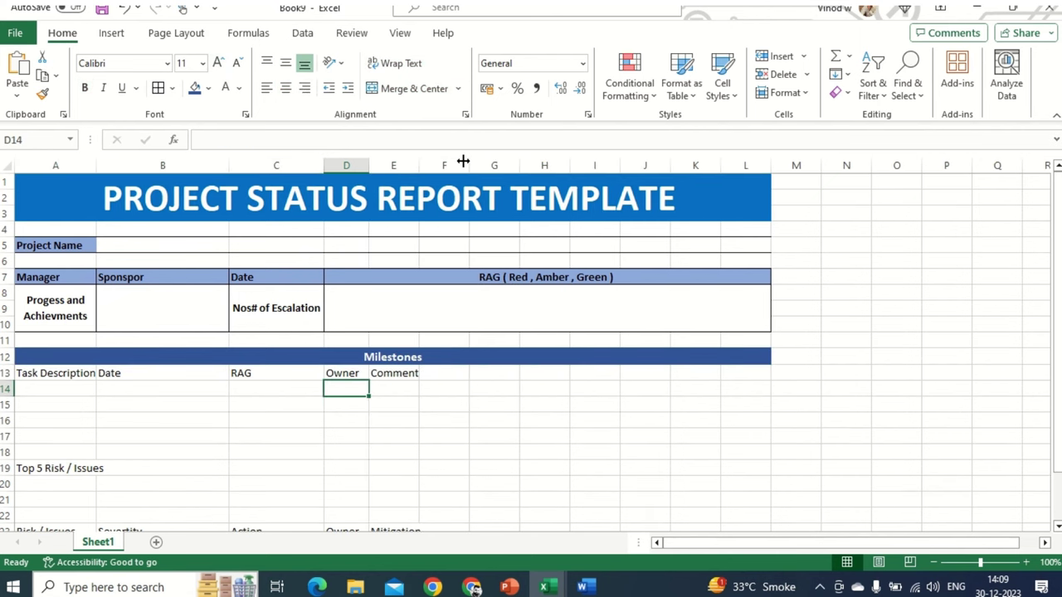
left_click(430, 402)
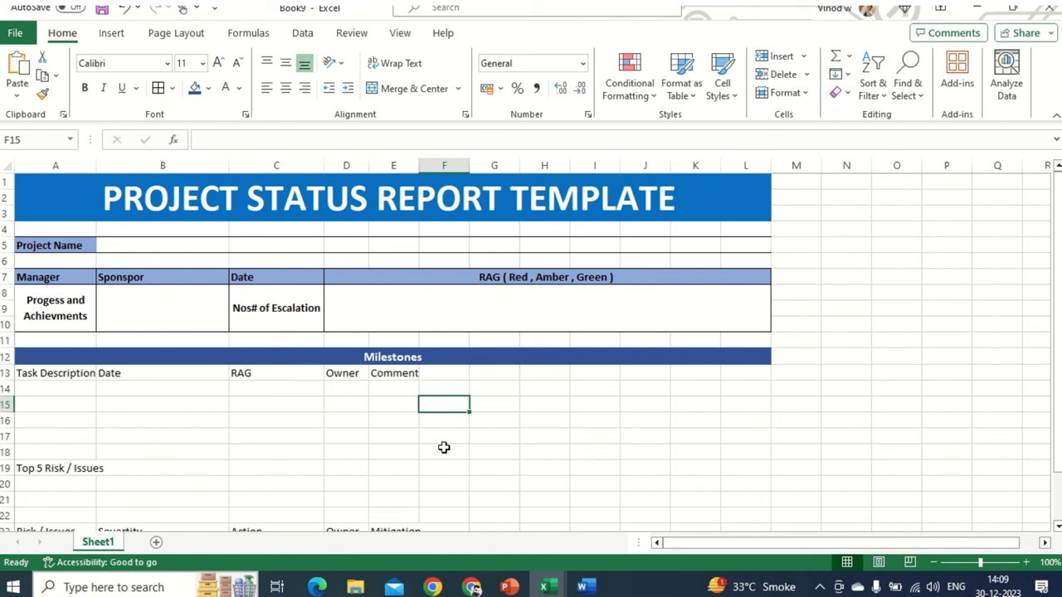
double_click(96, 165)
left_click(83, 378)
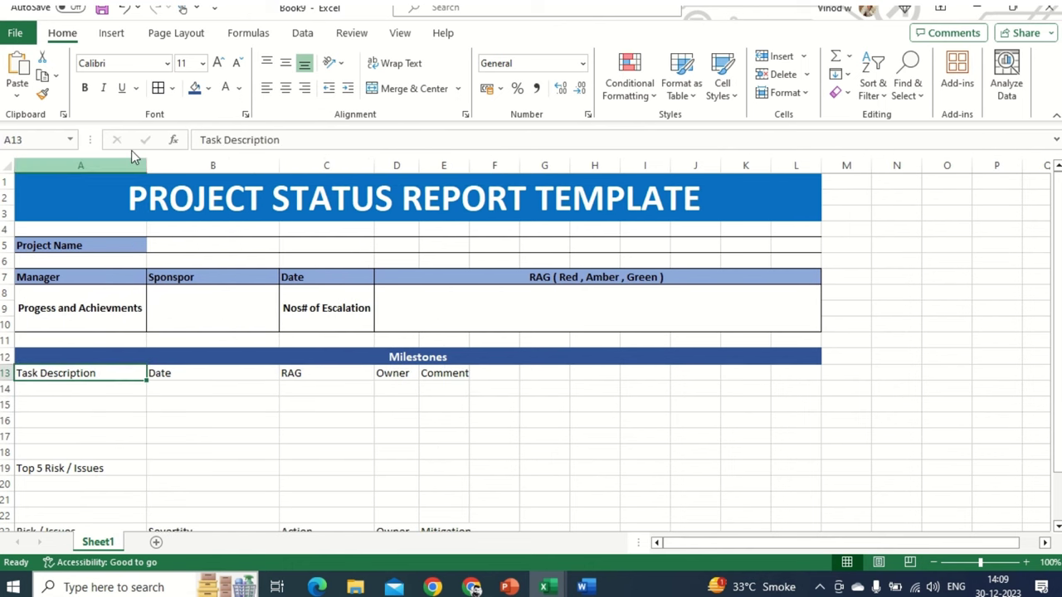
left_click_drag(145, 164, 108, 166)
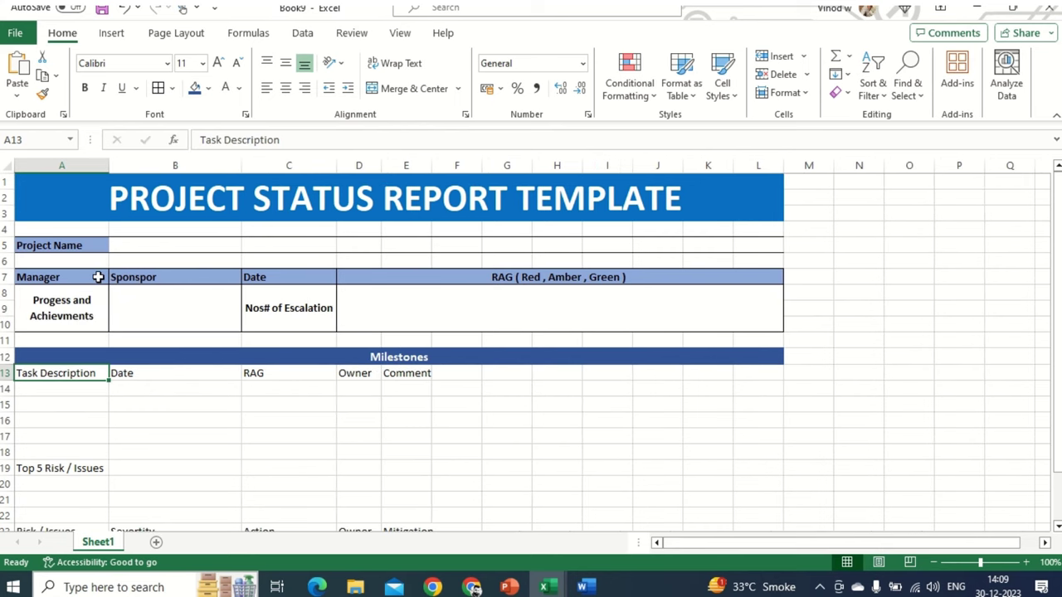
left_click(90, 298)
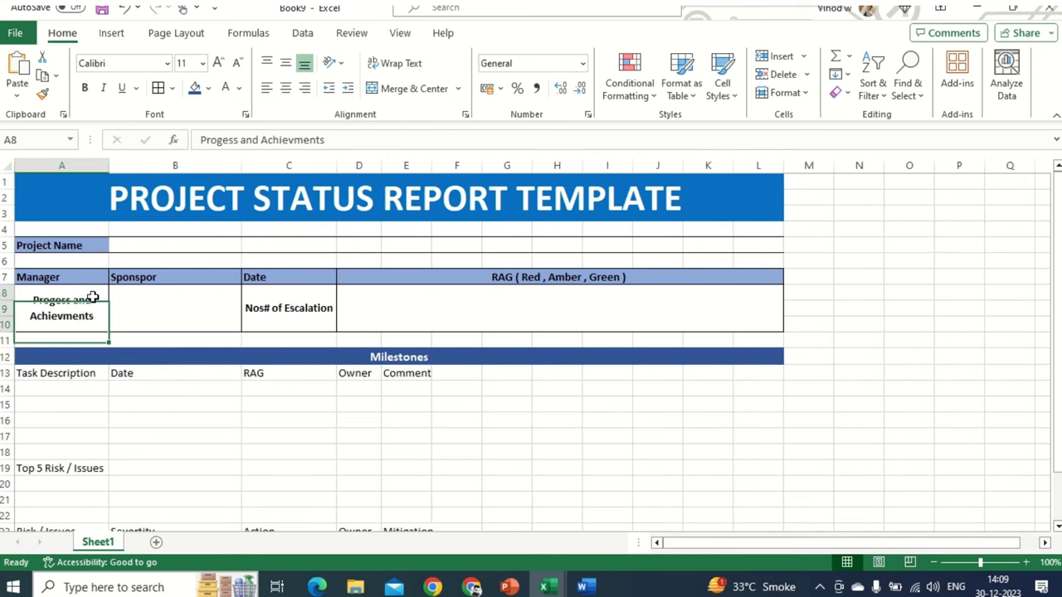
- Turn on text wrapping for the "Task Description" heading in A13
left_click(97, 375)
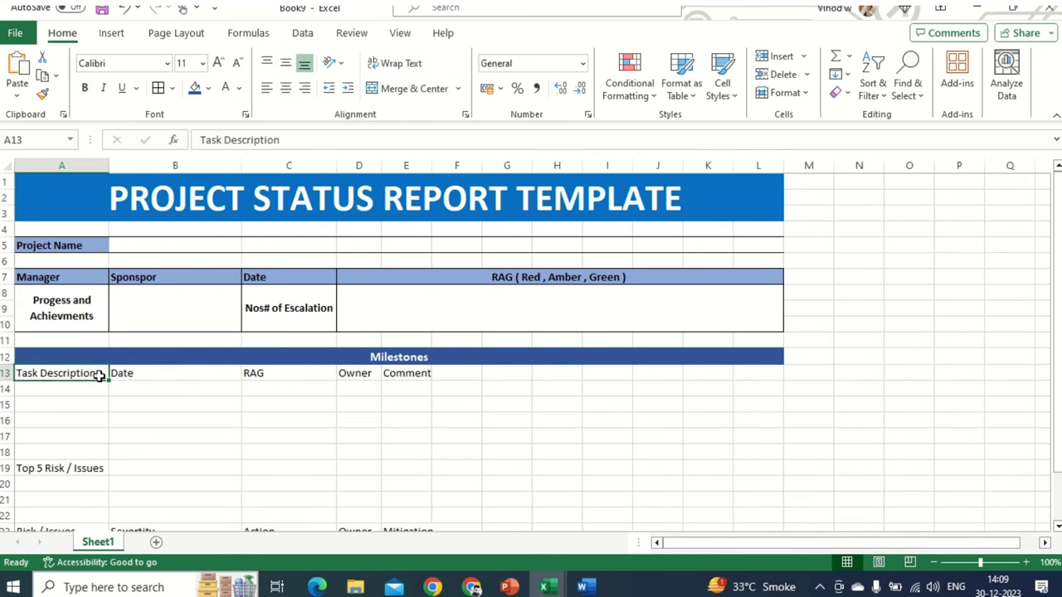
left_click(402, 64)
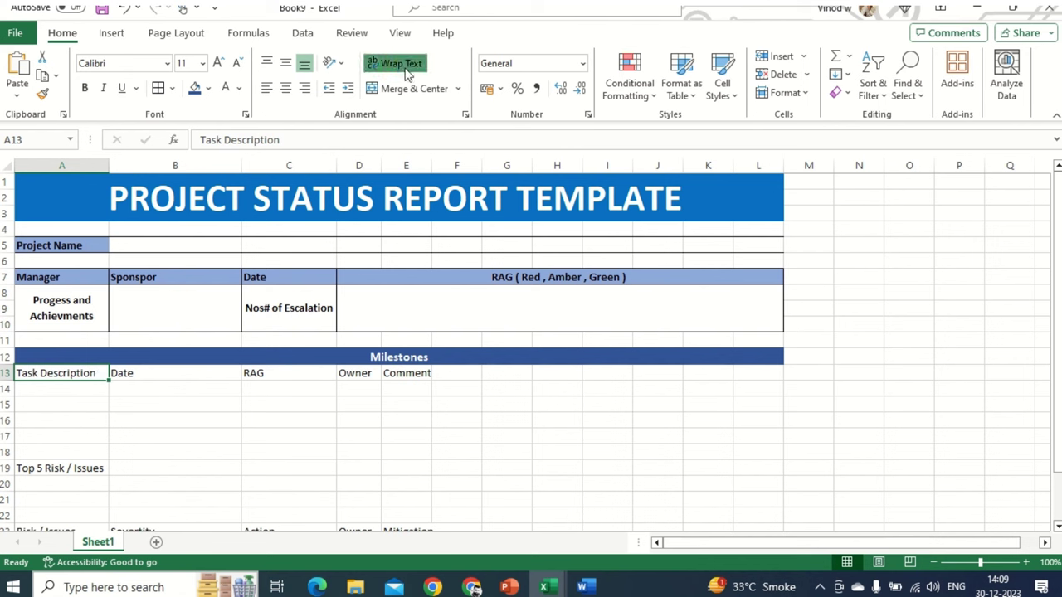
left_click(421, 386)
left_click(413, 377)
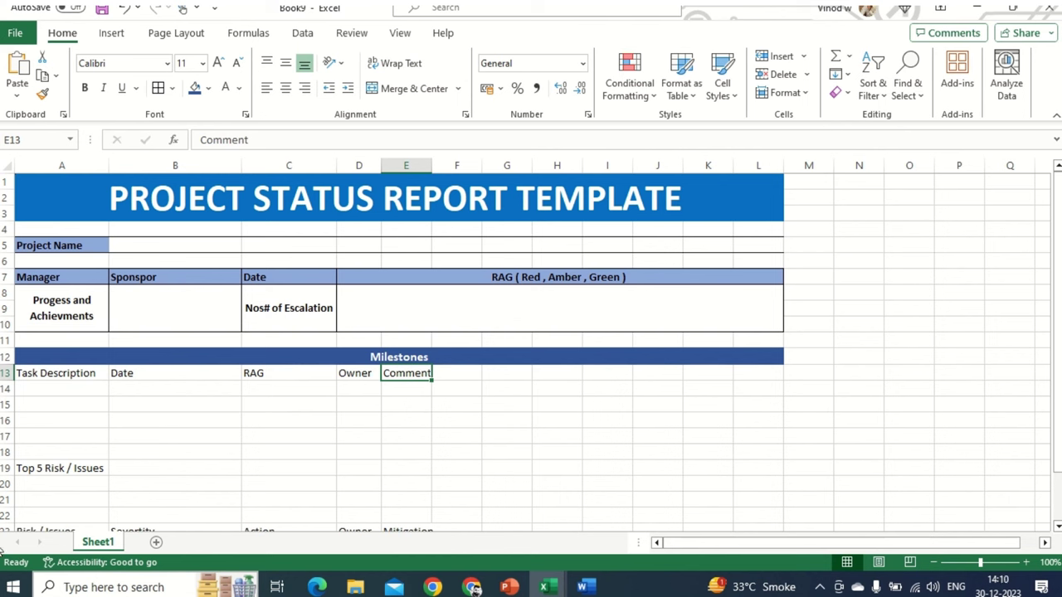
left_click(415, 361)
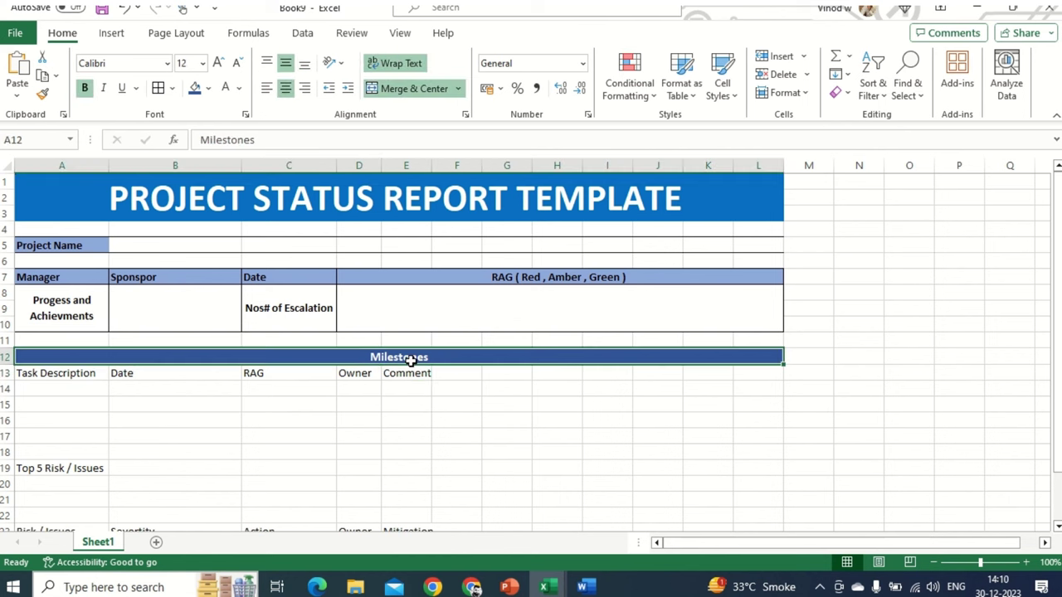
- Remove the word "Task" from the heading in A13 so it reads "Description"
left_click(57, 378)
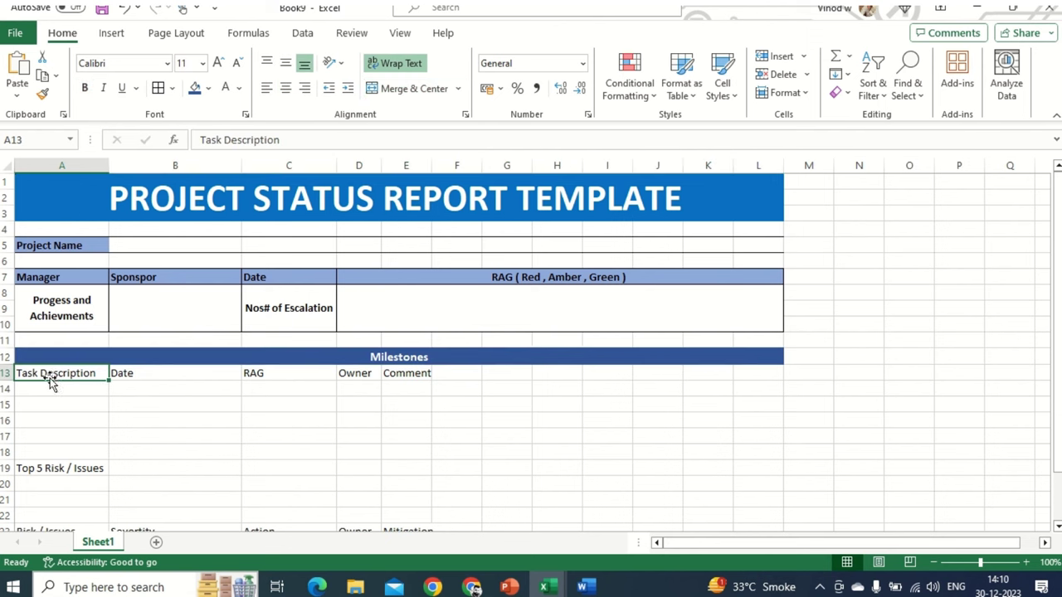
double_click(212, 141)
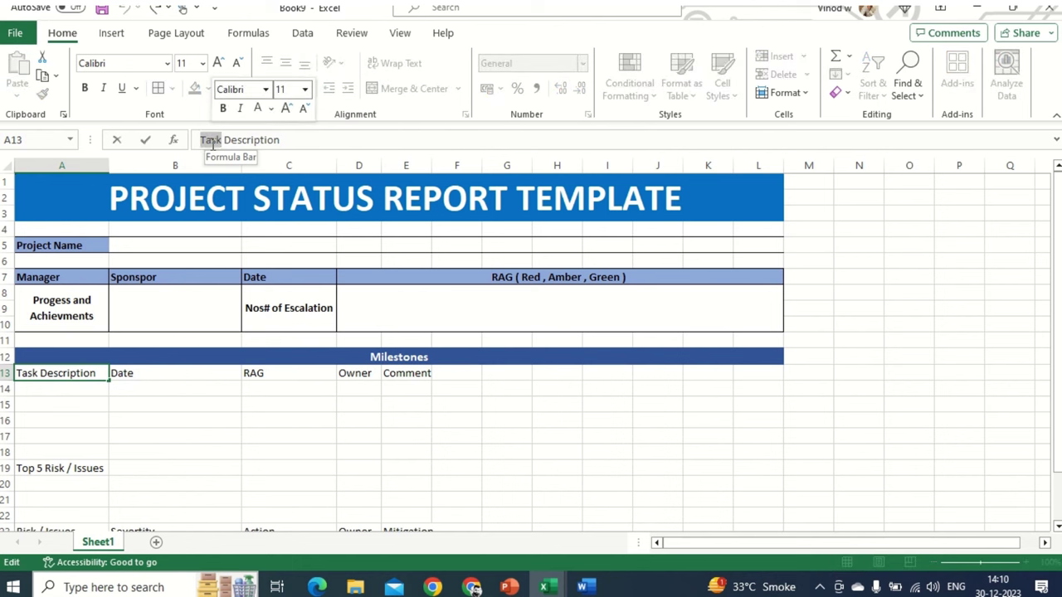
key("BackSpace")
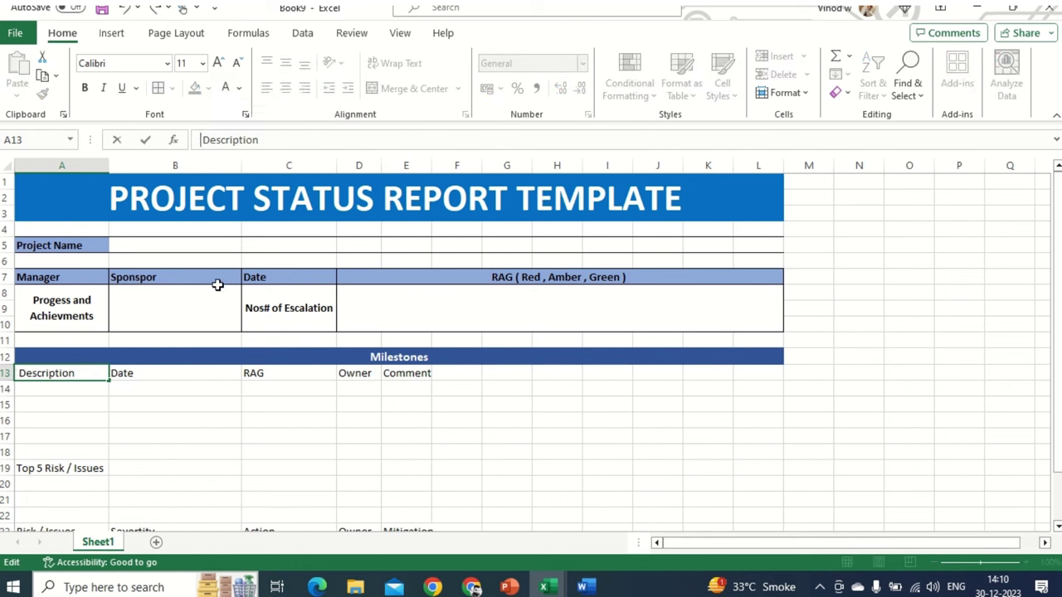
left_click(206, 410)
- Merge and center the "Comment" heading across E13:L13
left_click_drag(97, 371, 661, 374)
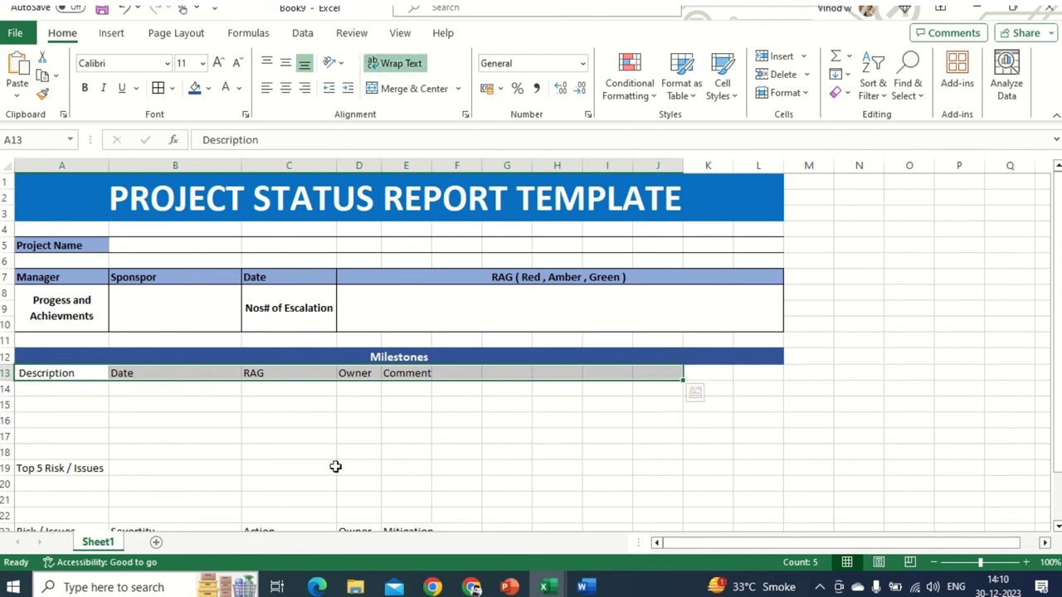
left_click(292, 421)
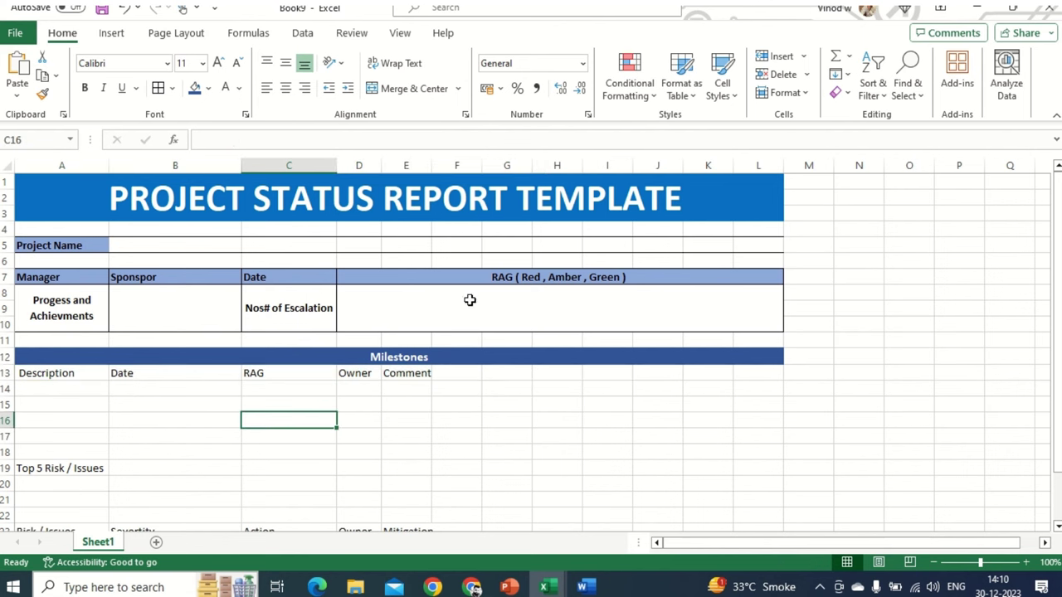
left_click_drag(426, 372, 767, 372)
left_click(407, 88)
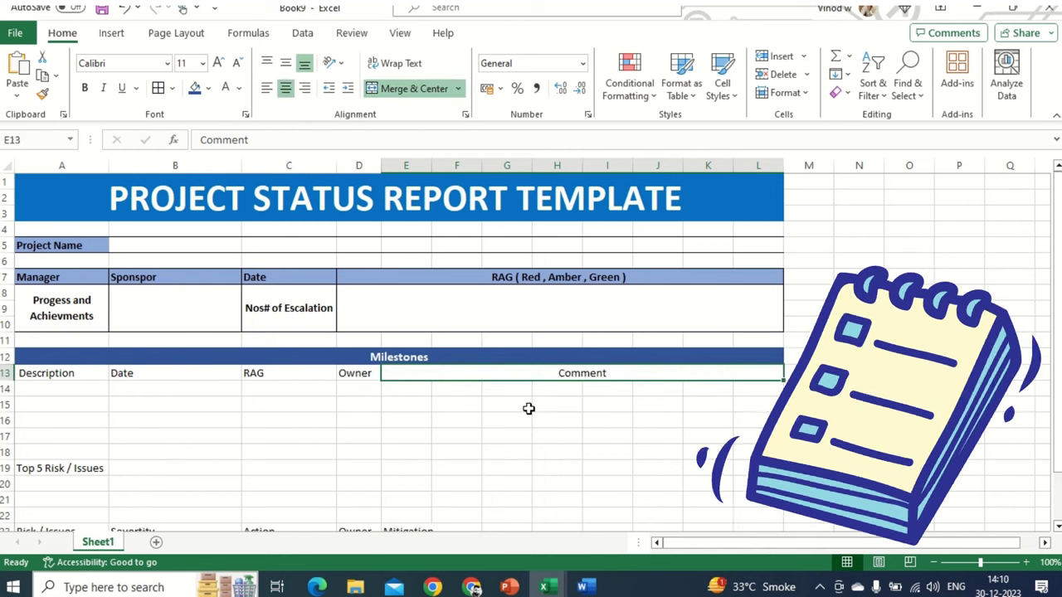
- Center the row 13 headings from "Description" to "Comment" horizontally and vertically, and make them bold
left_click_drag(92, 370, 673, 374)
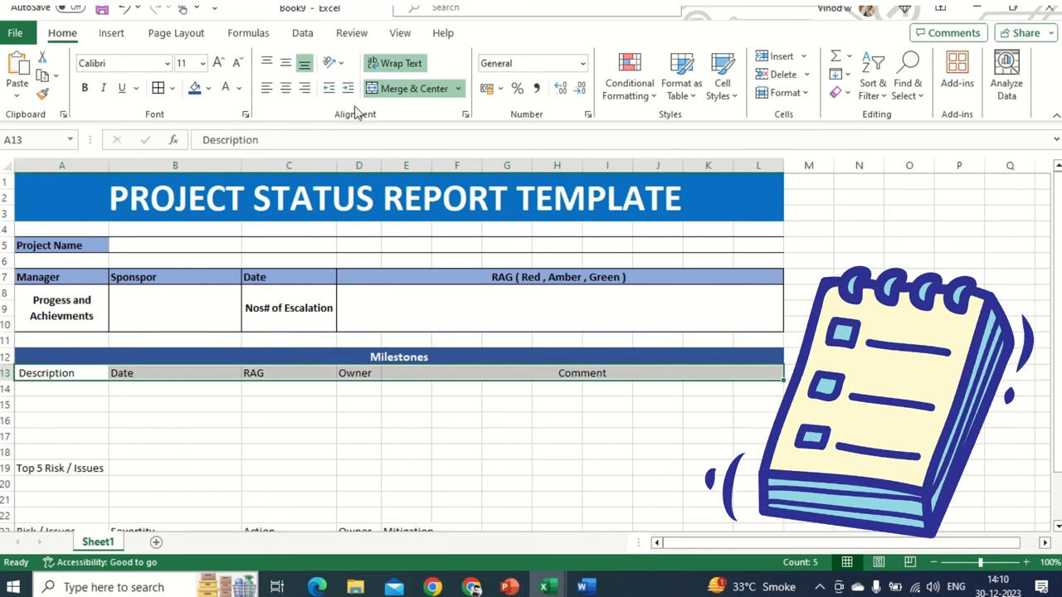
left_click(286, 88)
left_click(285, 63)
left_click(86, 88)
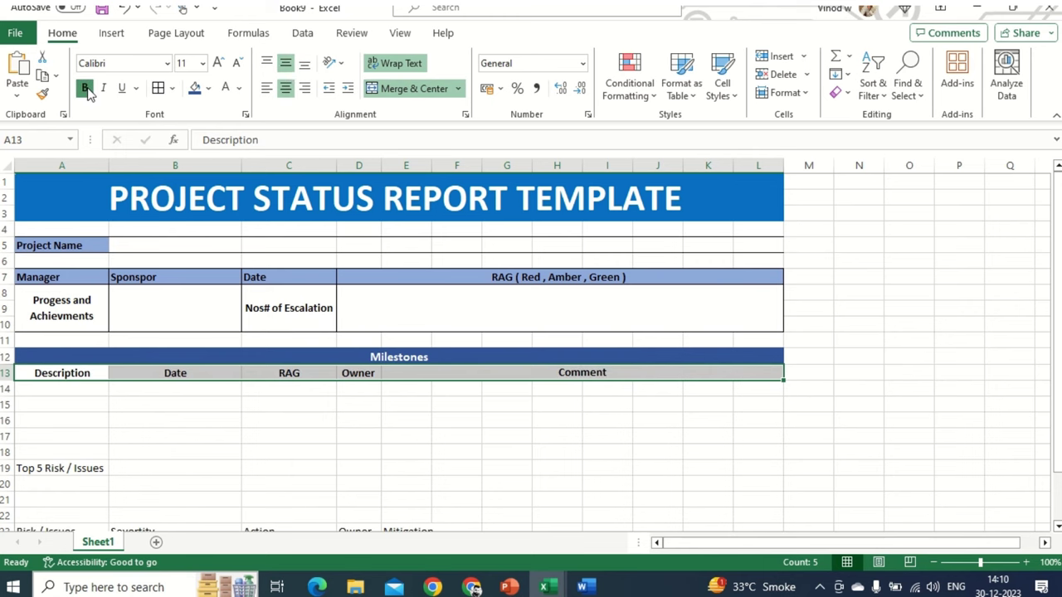
left_click(228, 435)
- Apply all borders to the Milestones table, A12:L17
scroll(236, 435, "down", 3)
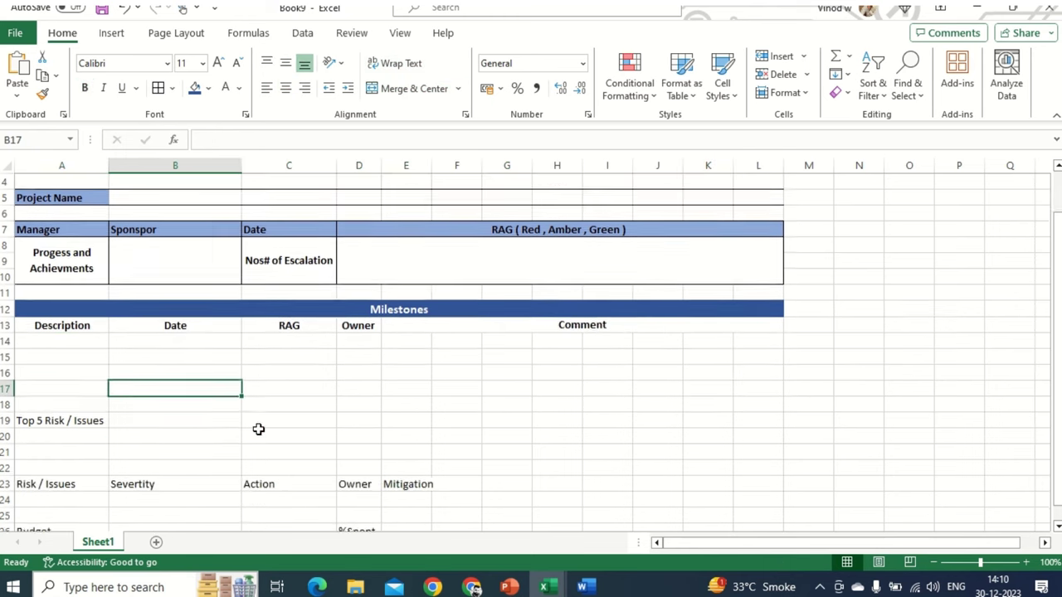
scroll(166, 387, "up", 2)
left_click_drag(84, 311, 117, 386)
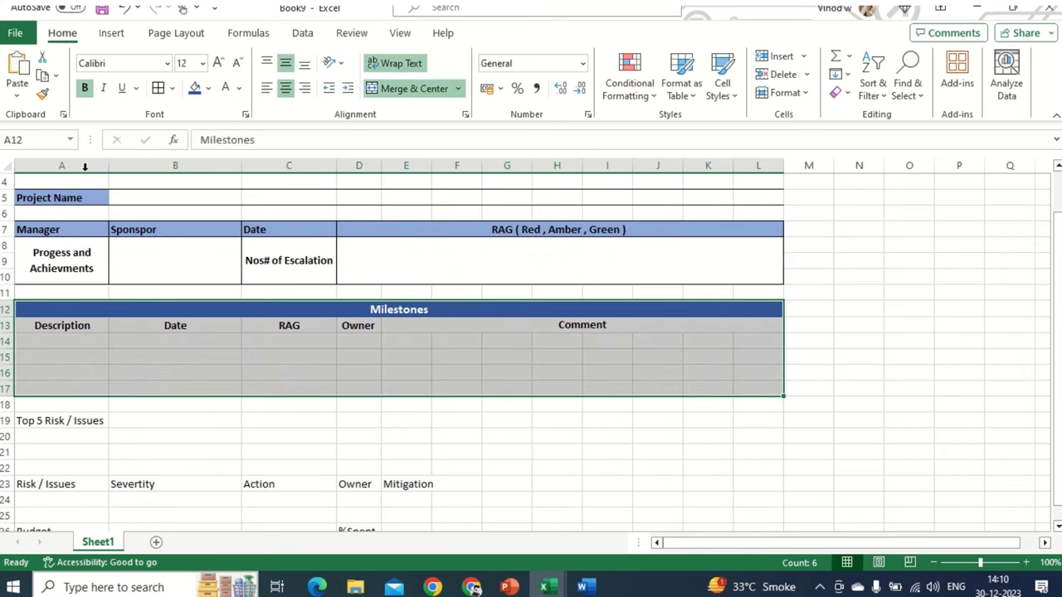
left_click(157, 88)
left_click(390, 371)
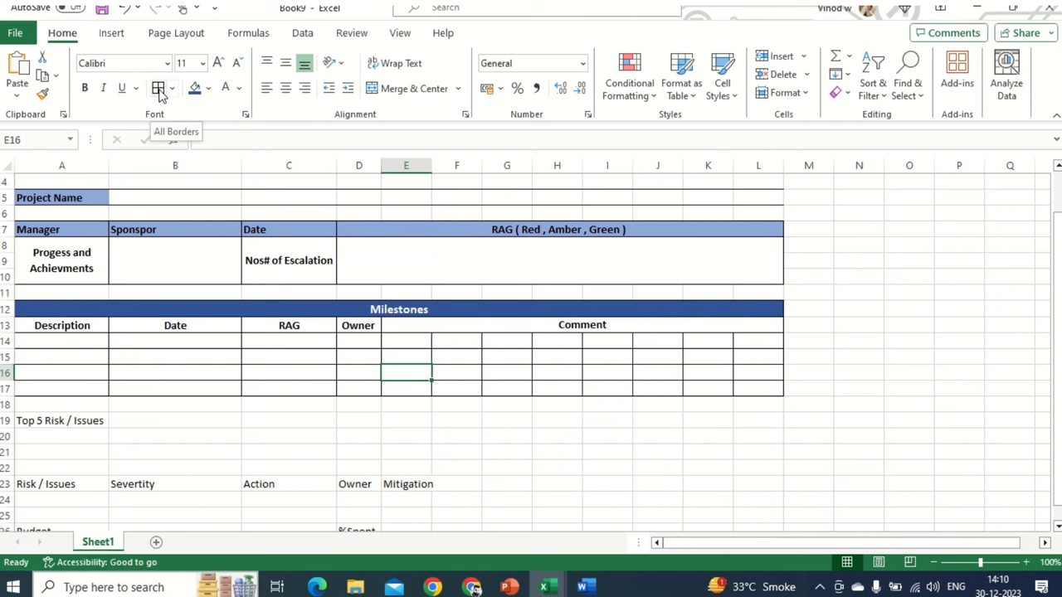
- Merge and center columns E to L separately in each of rows 14 to 17 under the "Comment" heading
mouse_move(407, 348)
left_mouse_down()
mouse_move(926, 358)
mouse_move(779, 329)
mouse_move(762, 339)
left_mouse_up()
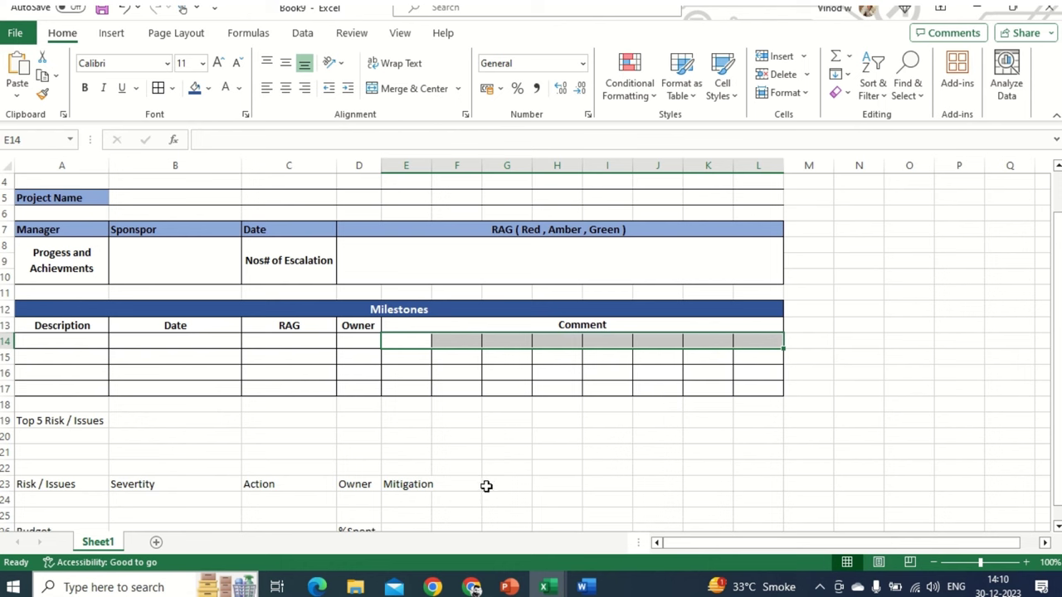
left_click(430, 91)
left_click_drag(415, 356, 753, 352)
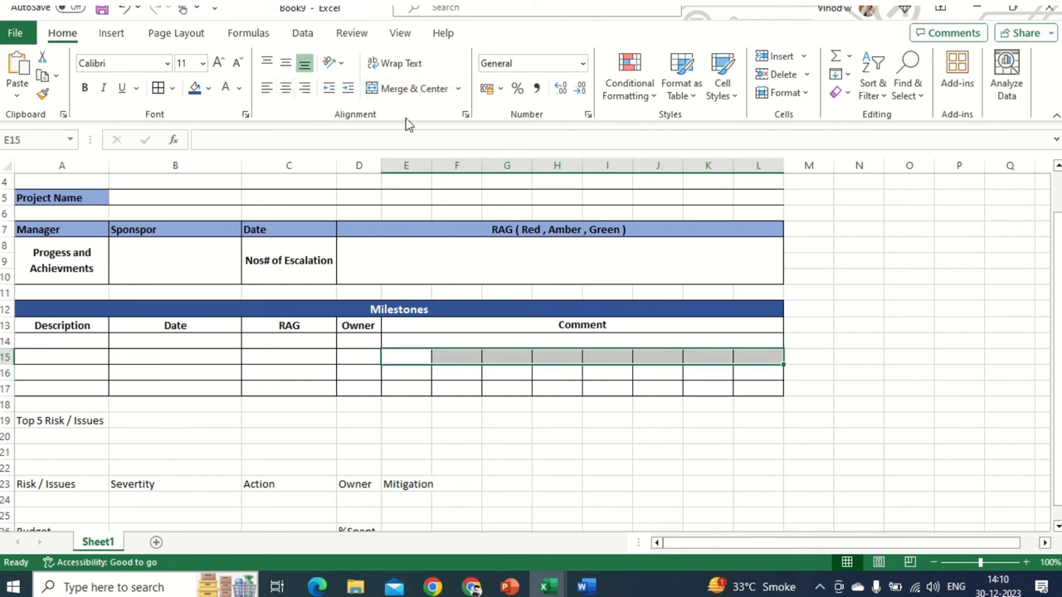
left_click(410, 89)
left_click_drag(402, 375, 753, 372)
left_click(410, 89)
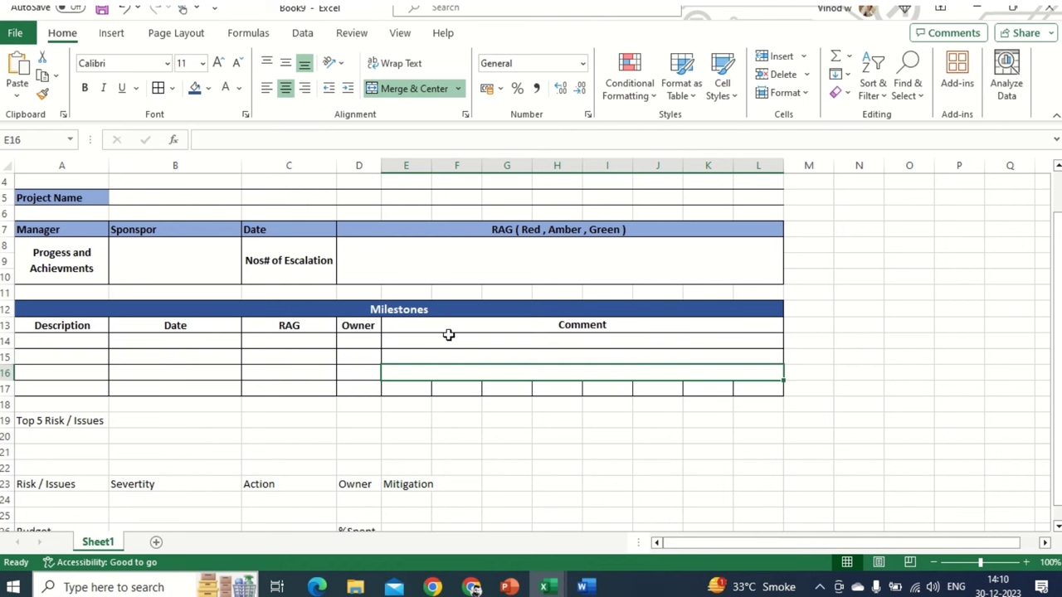
left_click_drag(406, 390, 662, 384)
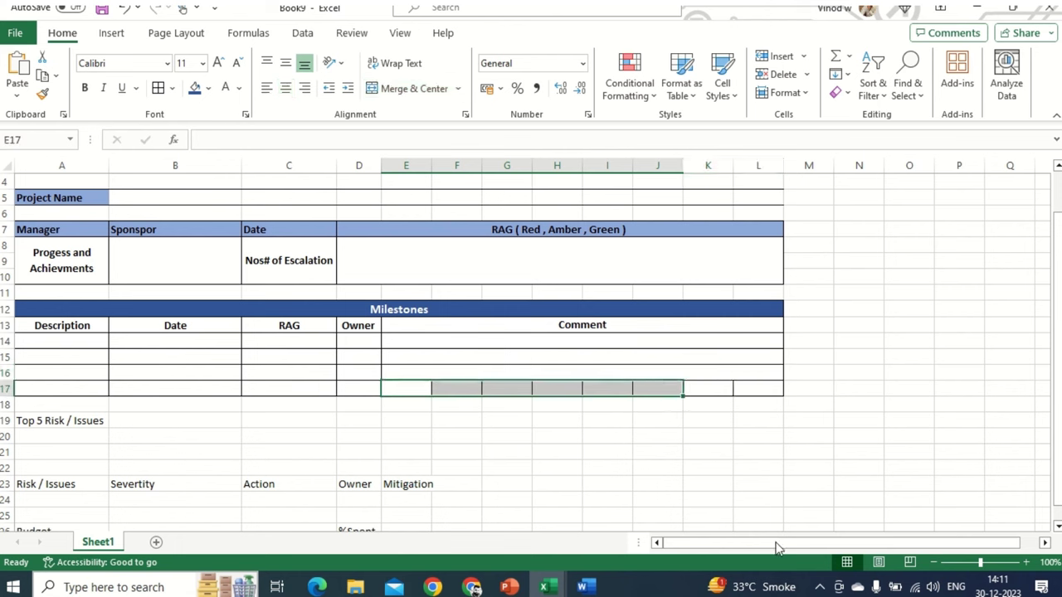
left_click_drag(758, 387, 411, 382)
left_click(417, 91)
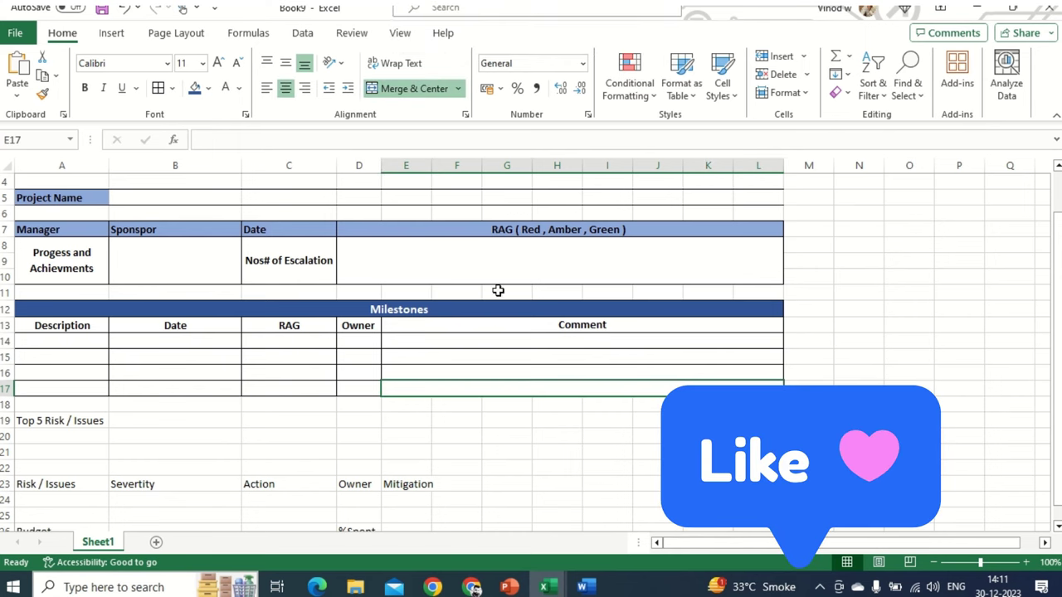
left_click(538, 415)
scroll(400, 433, "up", 1)
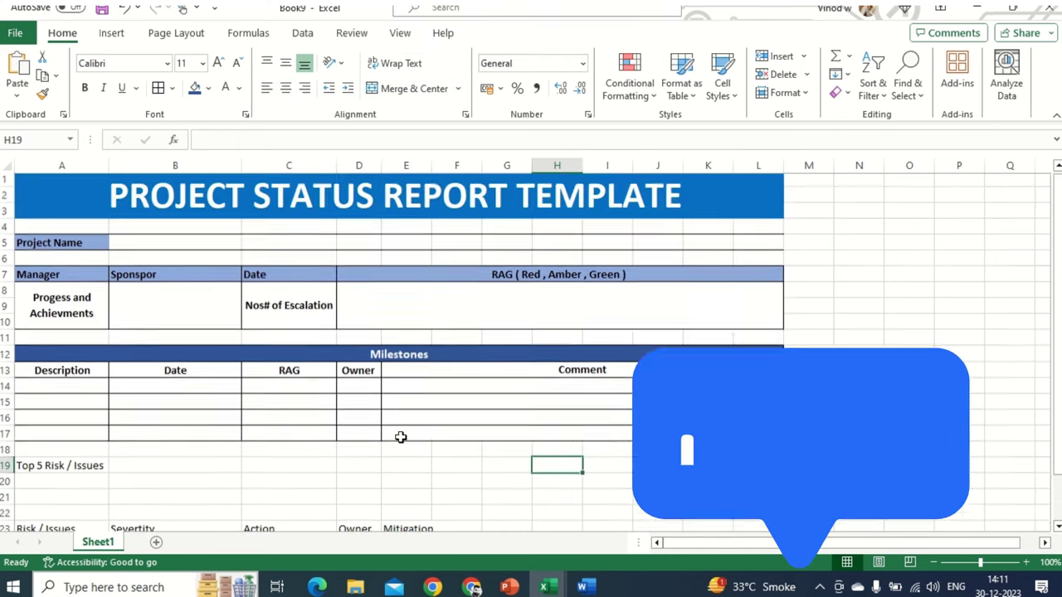
scroll(396, 427, "down", 2)
scroll(399, 426, "up", 2)
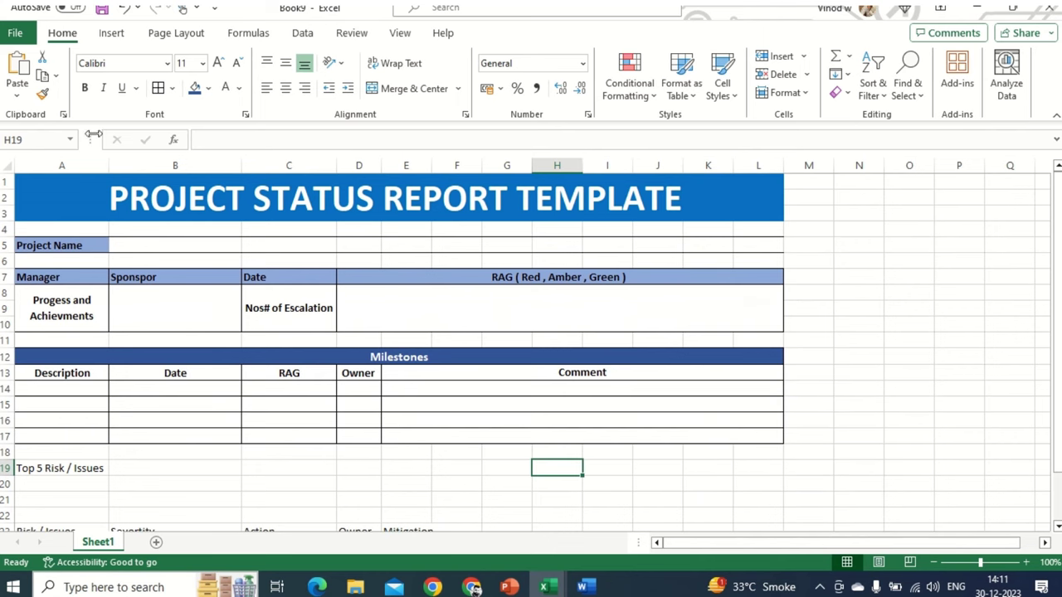
scroll(188, 322, "down", 2)
scroll(189, 328, "up", 2)
- Merge and center the "Top 5 Risk / Issues" heading across A19:L19
scroll(188, 329, "down", 2)
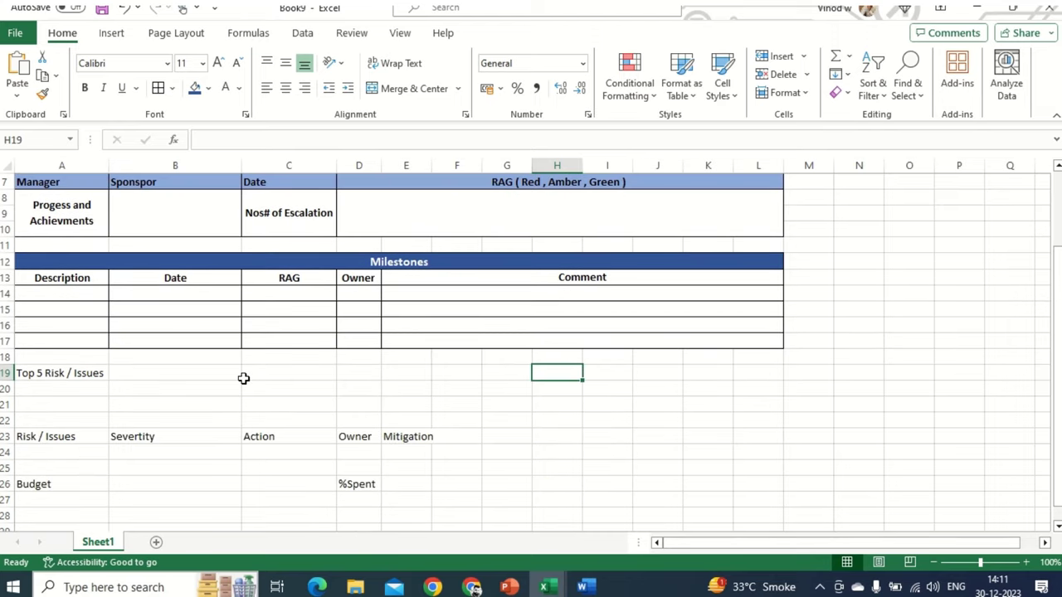
left_click(58, 375)
left_click(474, 263)
left_click_drag(83, 373, 759, 372)
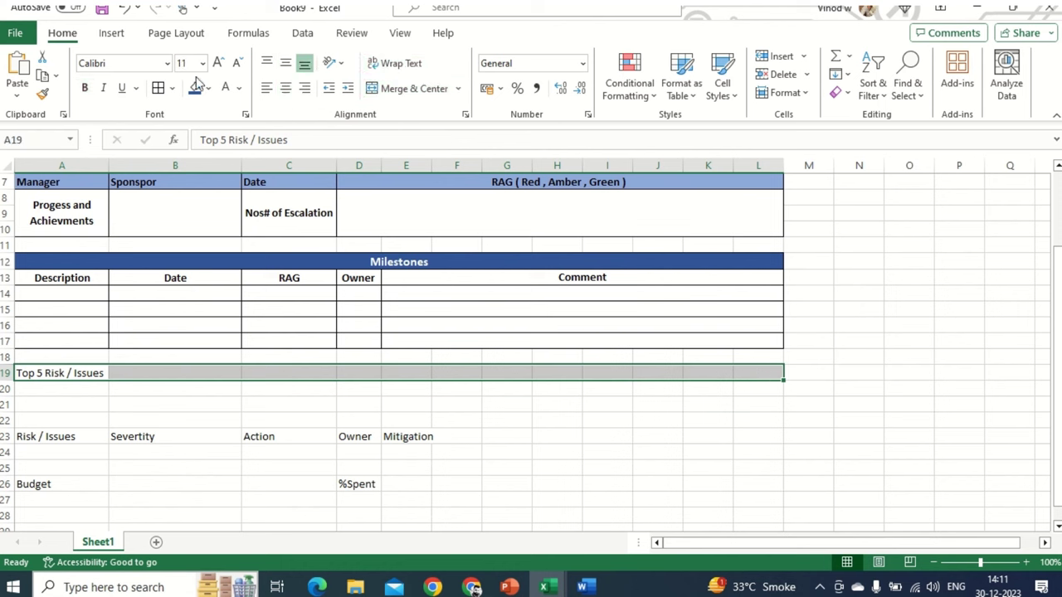
left_click(406, 89)
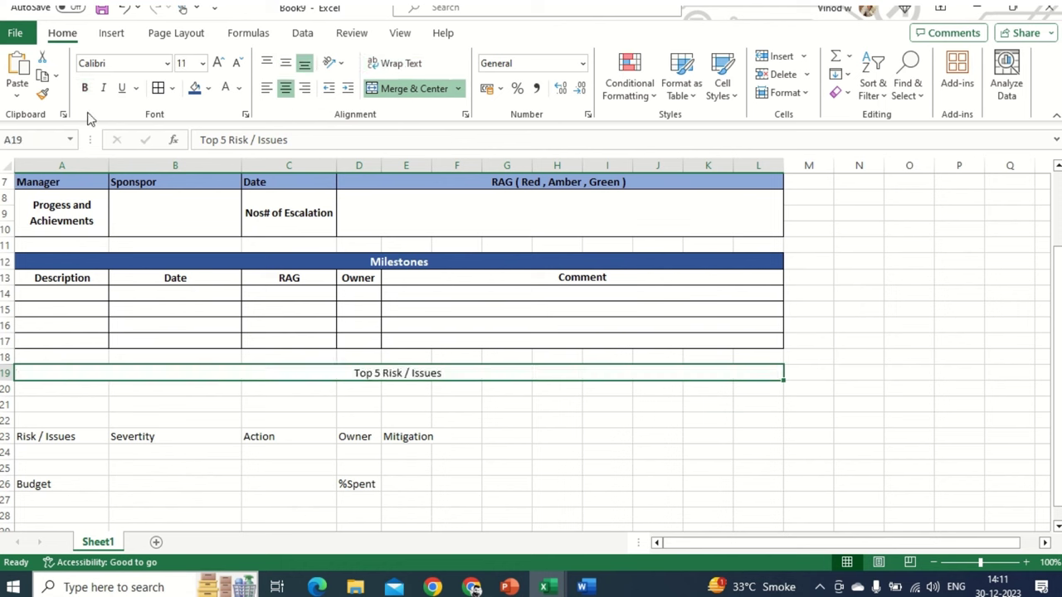
- Try copying the "Milestones" bar's formatting onto the "Top 5 Risk / Issues" heading with Format Painter, and undo it
left_click(273, 258)
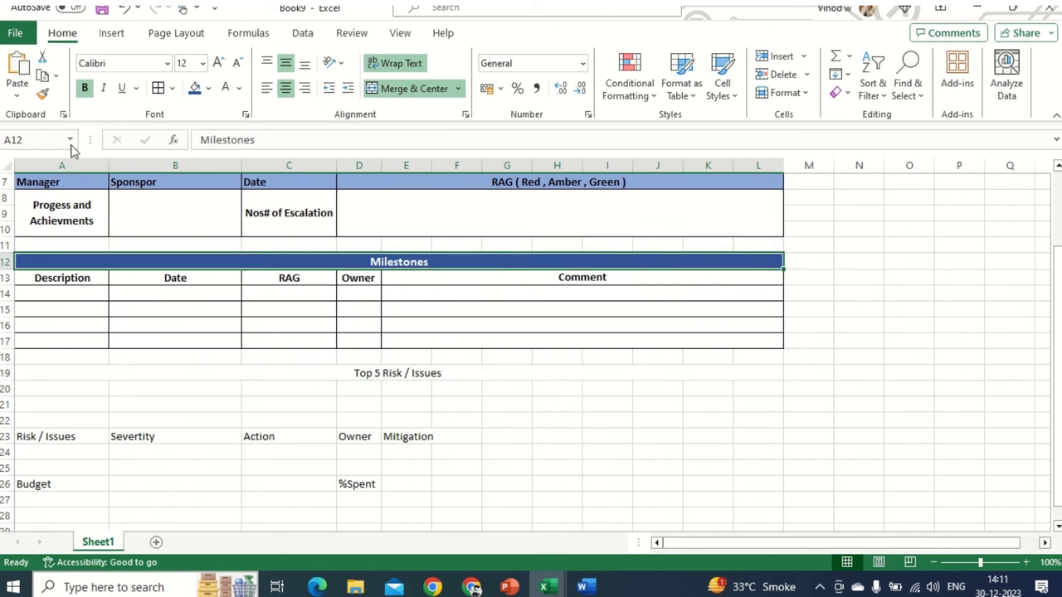
left_click(44, 97)
left_click(332, 373)
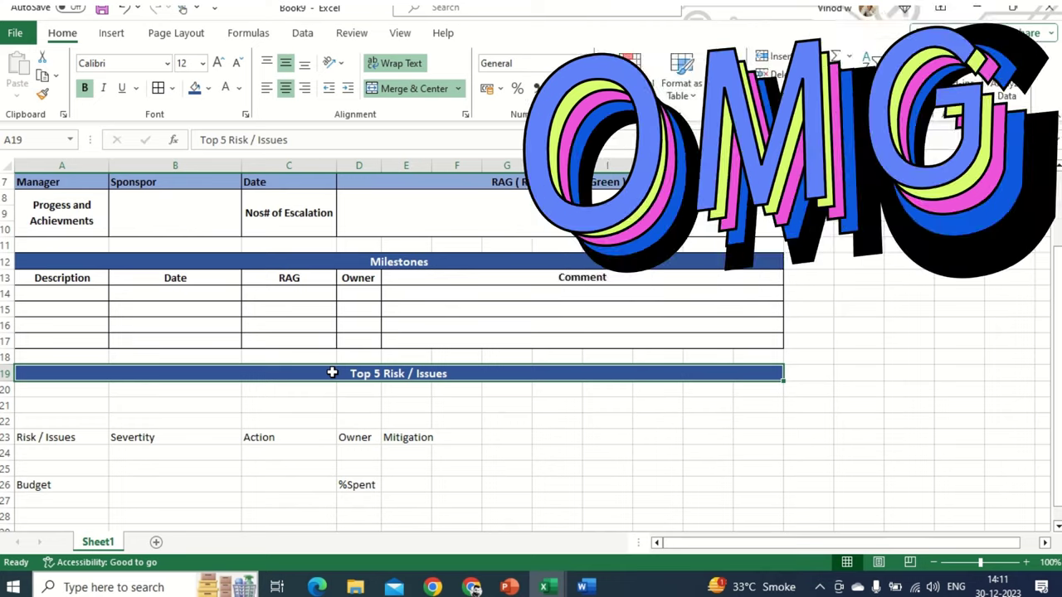
key("ctrl+z")
left_click(331, 353)
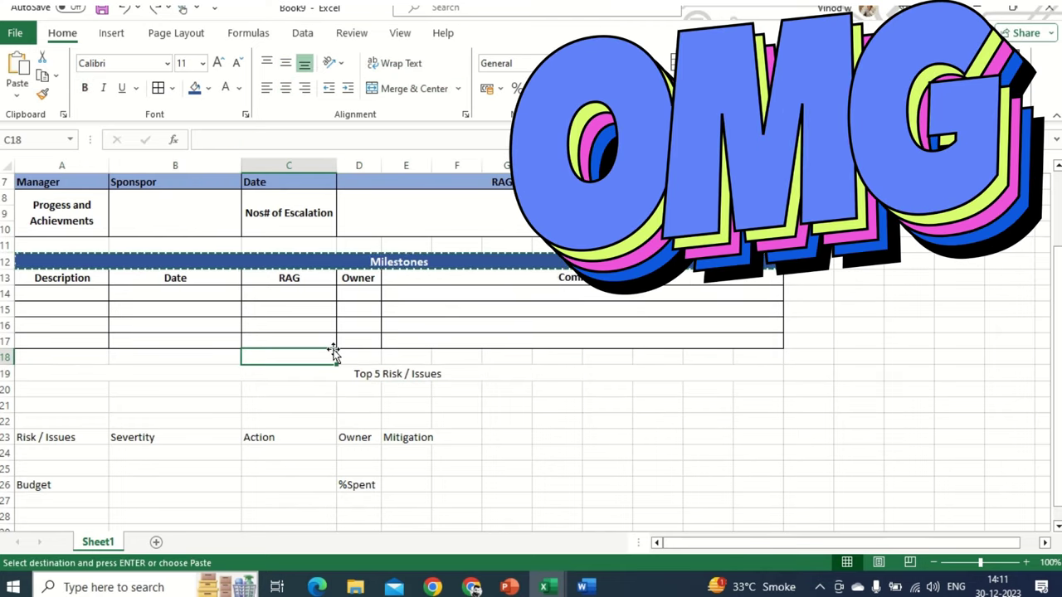
- Copy the "Milestones" bar's formatting onto the "Top 5 Risk / Issues" heading in row 19 with Format Painter
key("Escape")
left_click(338, 261)
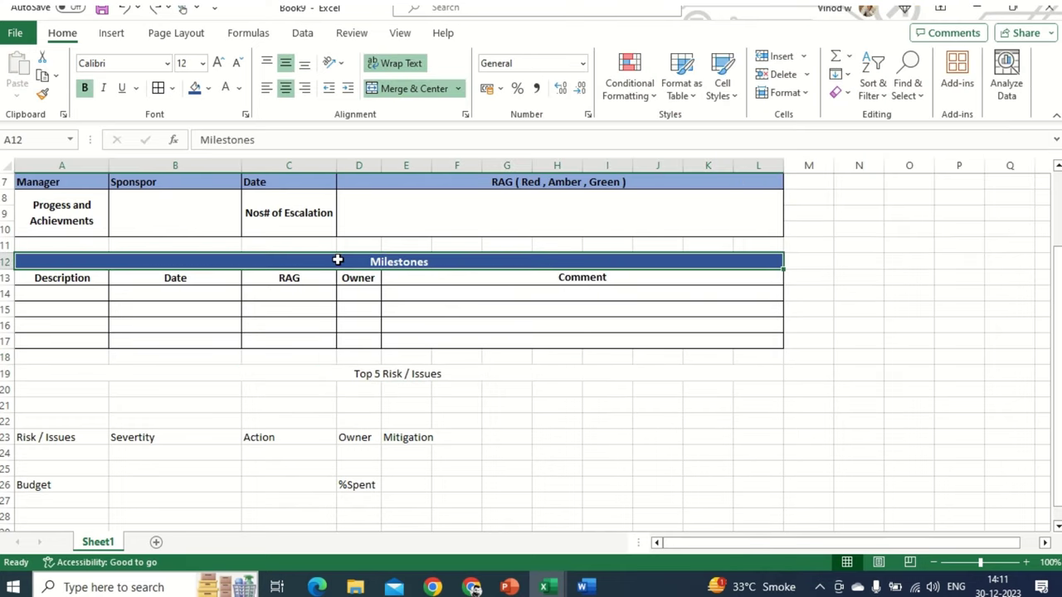
left_click(391, 377)
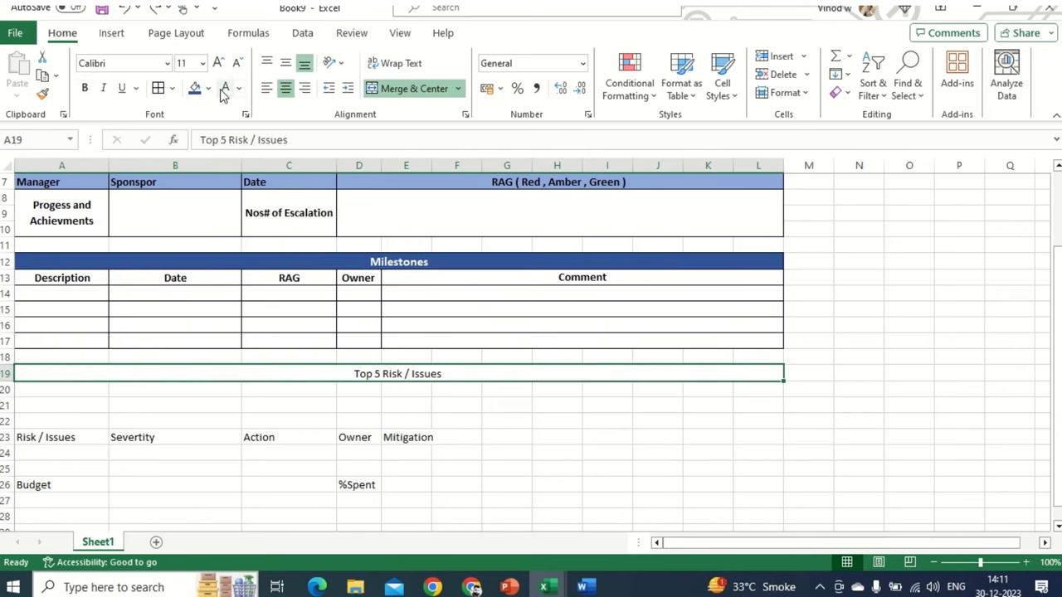
left_click(459, 416)
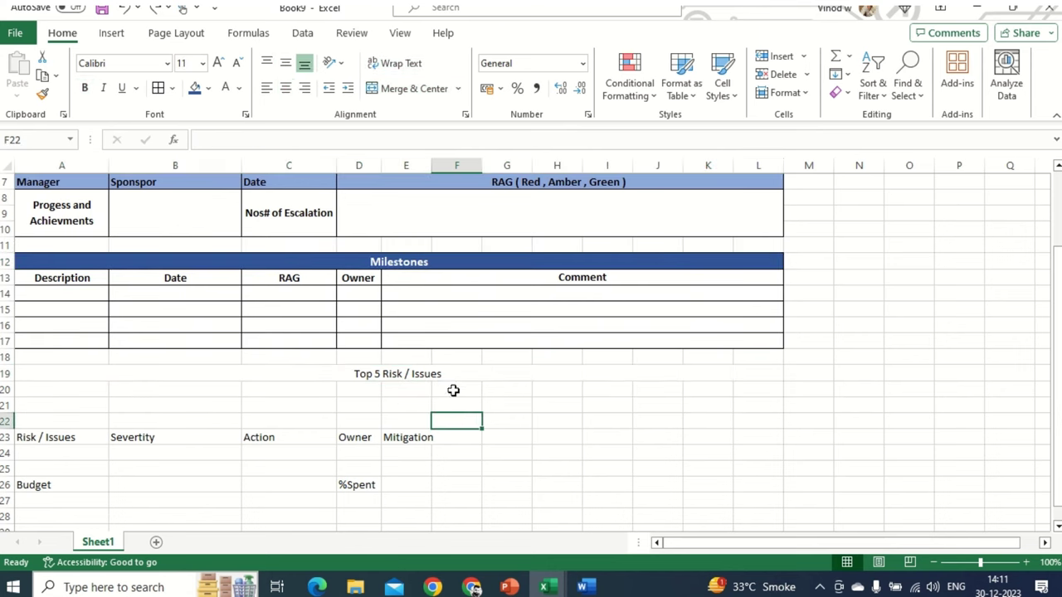
left_click(413, 259)
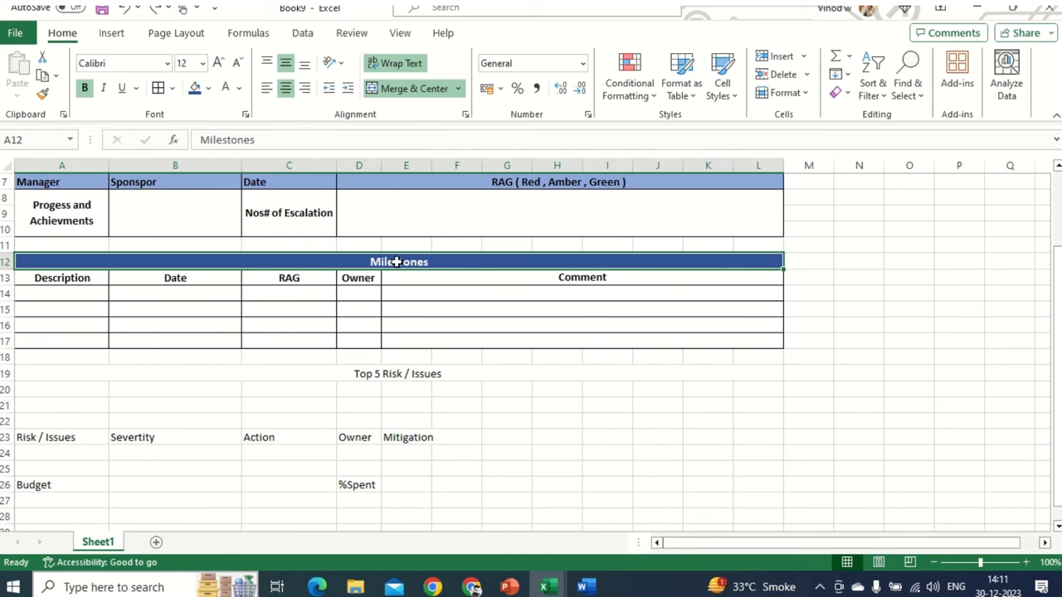
left_click(44, 95)
left_click(305, 375)
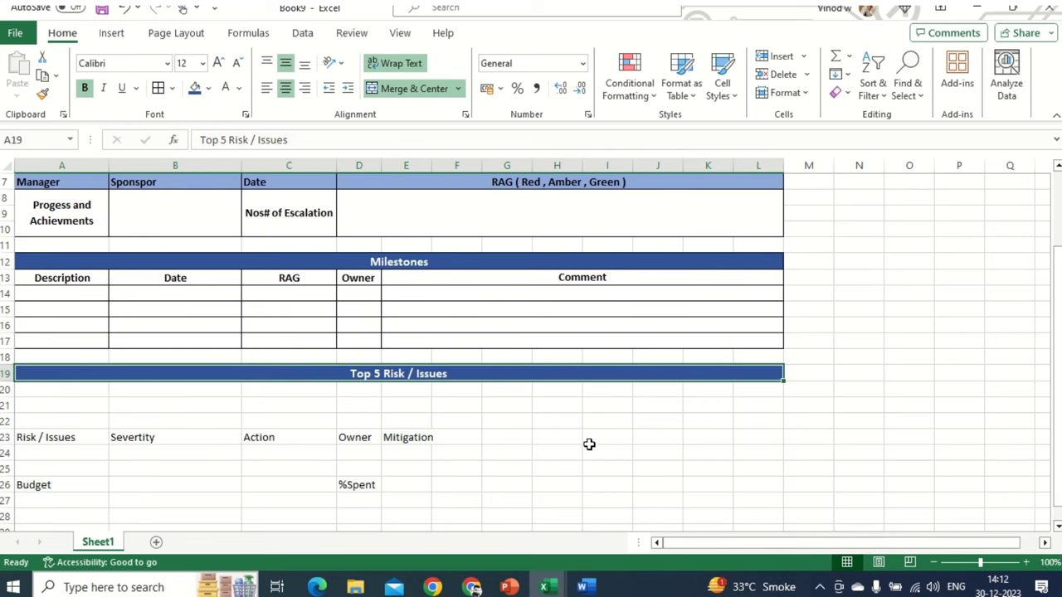
- Delete the empty rows 20 to 22 between the "Top 5 Risk / Issues" bar and its column headings
scroll(589, 442, "up", 1)
scroll(588, 443, "down", 2)
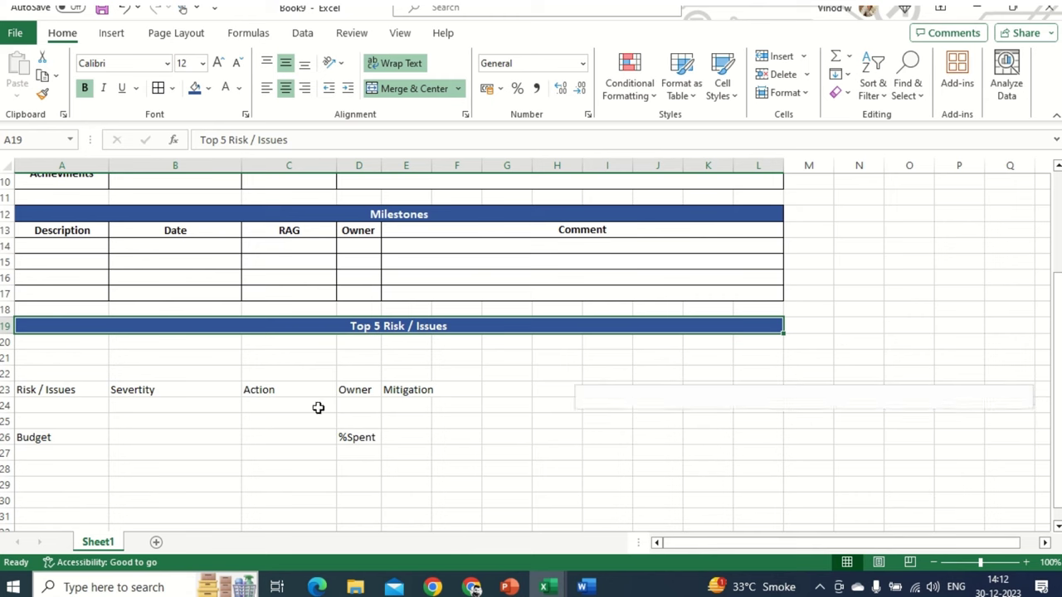
scroll(71, 346, "up", 3)
scroll(200, 375, "down", 3)
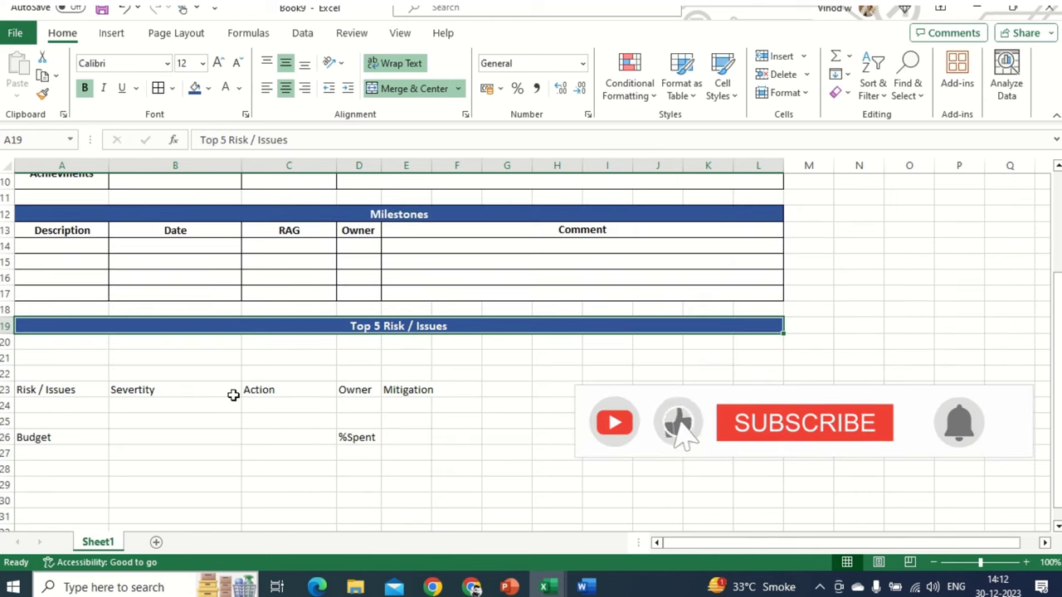
left_click_drag(78, 346, 572, 419)
left_click(392, 451)
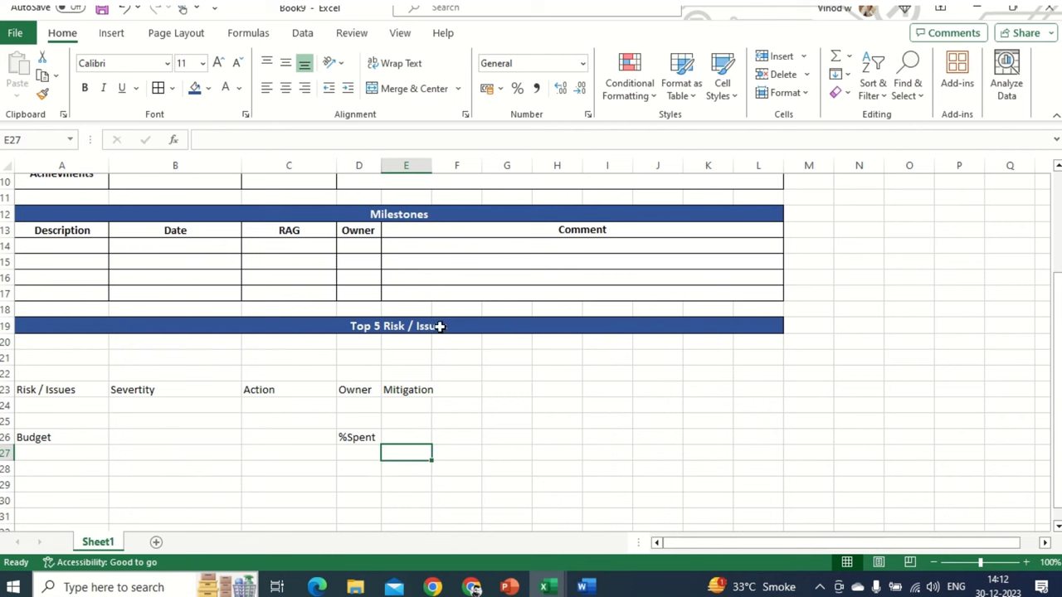
left_click(8, 343)
left_click_drag(11, 350, 14, 380)
right_click(5, 357)
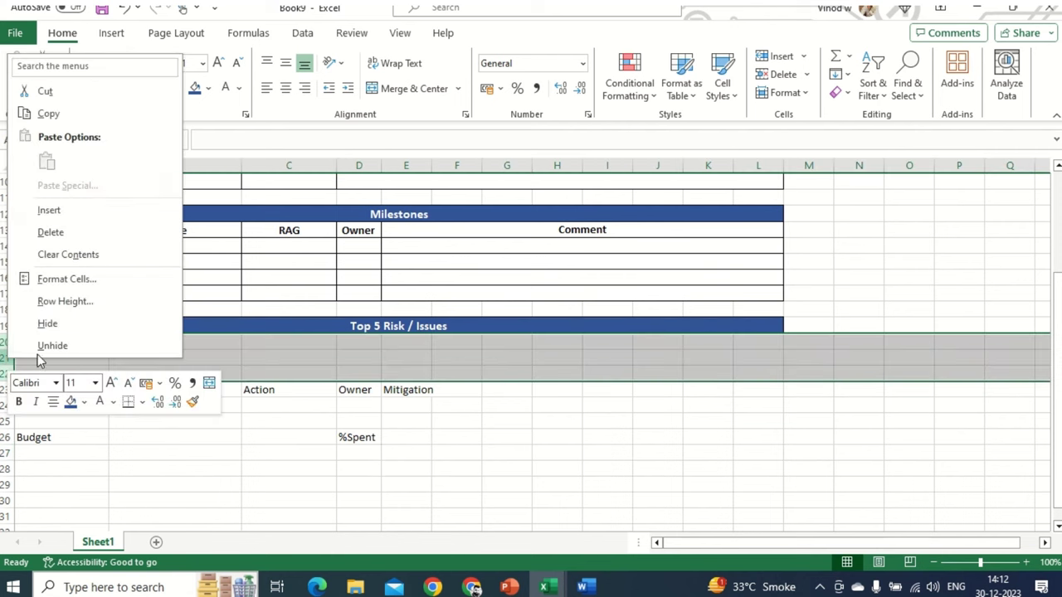
left_click(45, 232)
left_click(375, 402)
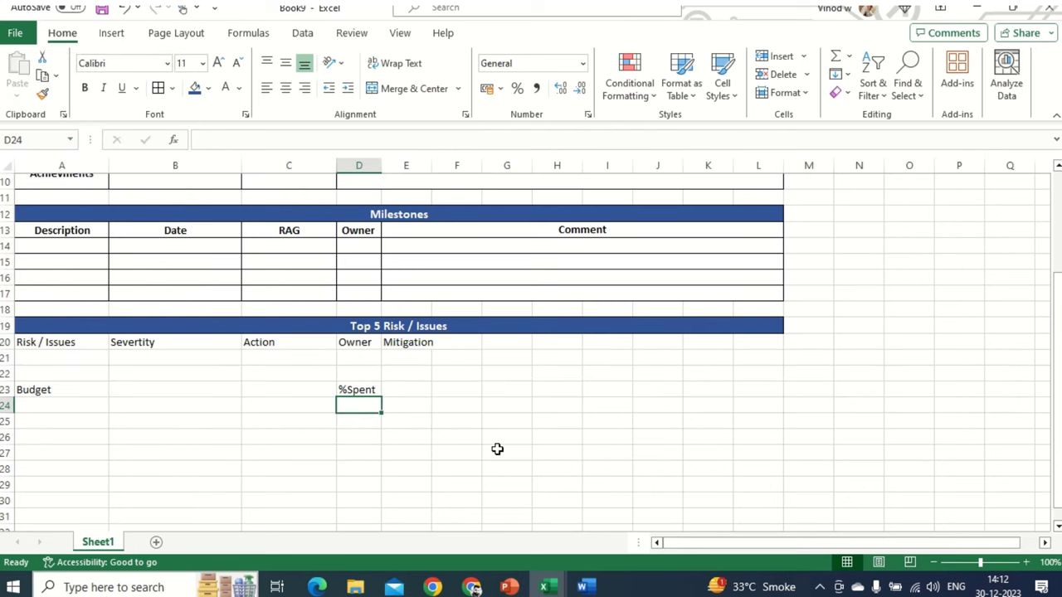
- Merge and center the "Mitigation" heading across E20:L20
scroll(496, 448, "up", 1)
left_click_drag(73, 390, 741, 386)
left_click(507, 420)
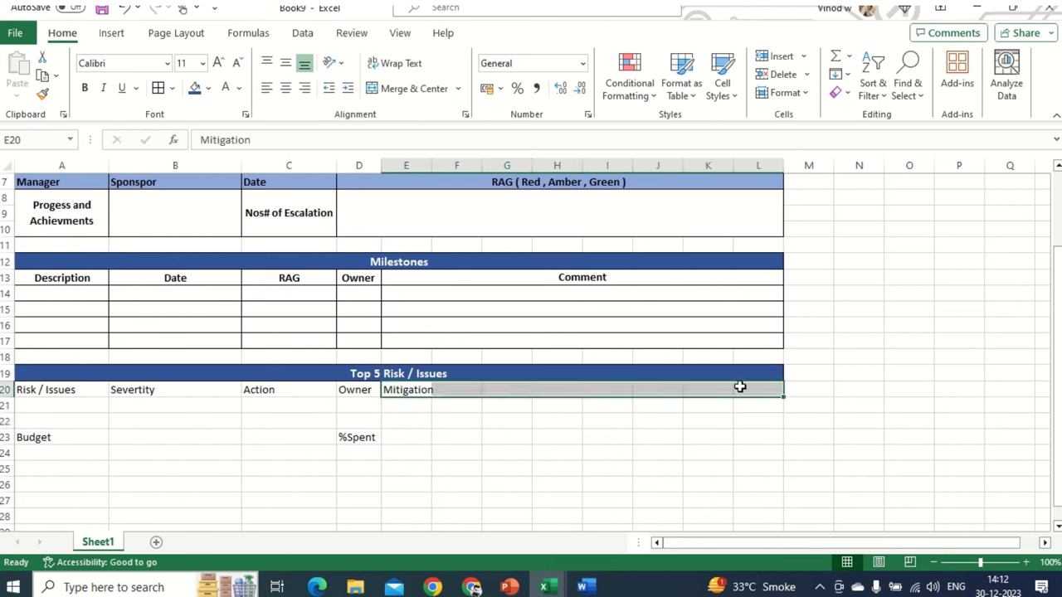
left_click(412, 88)
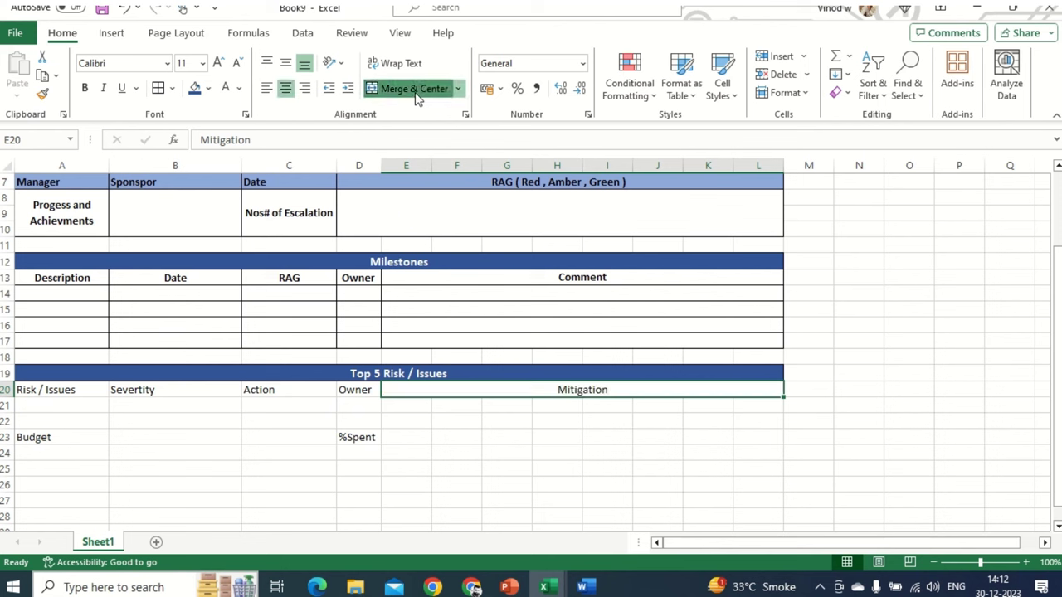
left_click(219, 405)
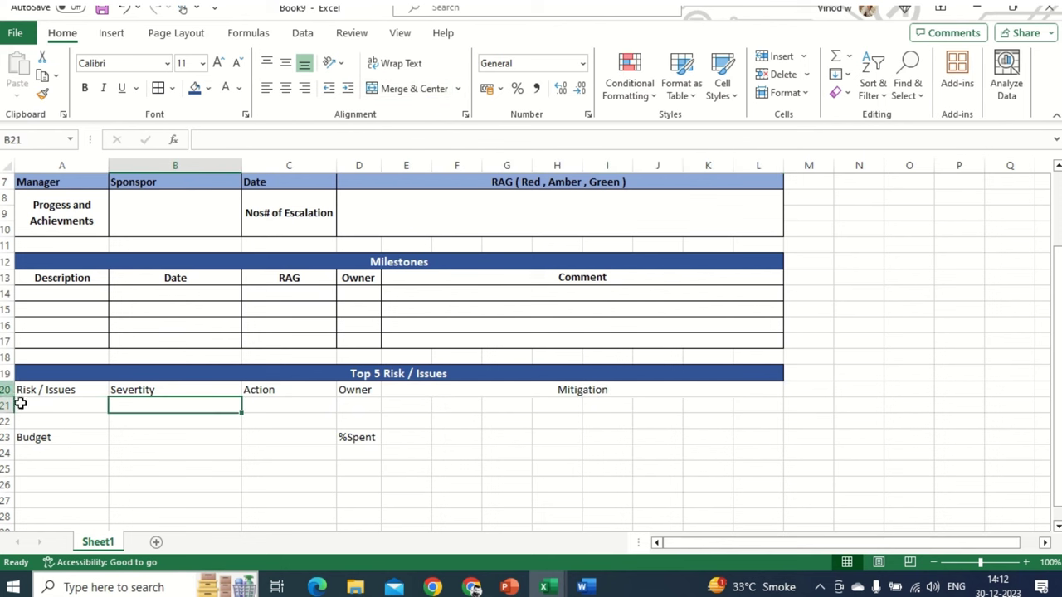
- Make the column headings in A20:L20 bold, centered horizontally and aligned to the middle vertically
left_click_drag(61, 393, 702, 389)
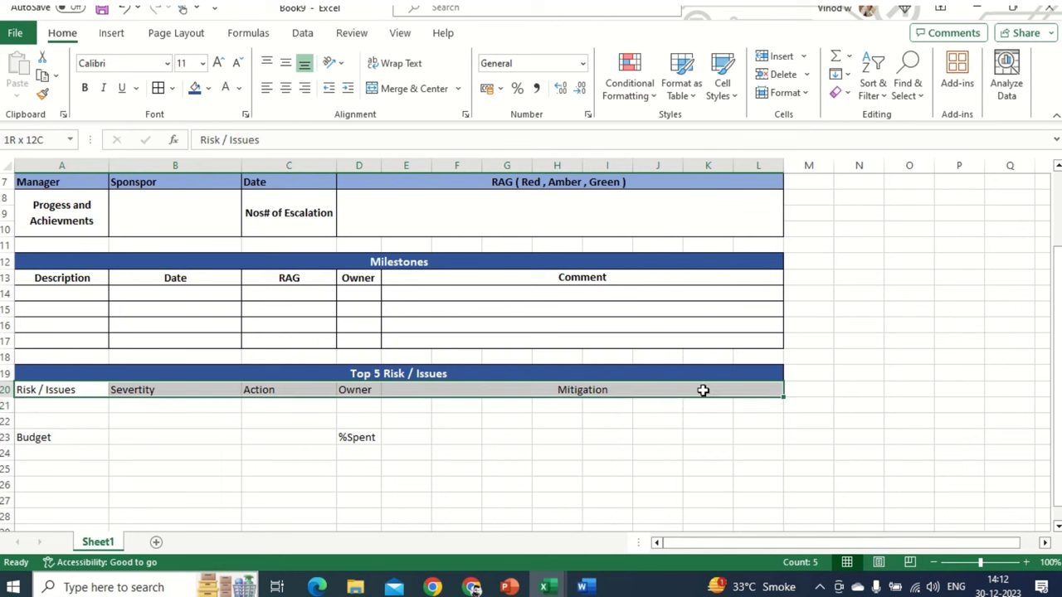
left_click(84, 88)
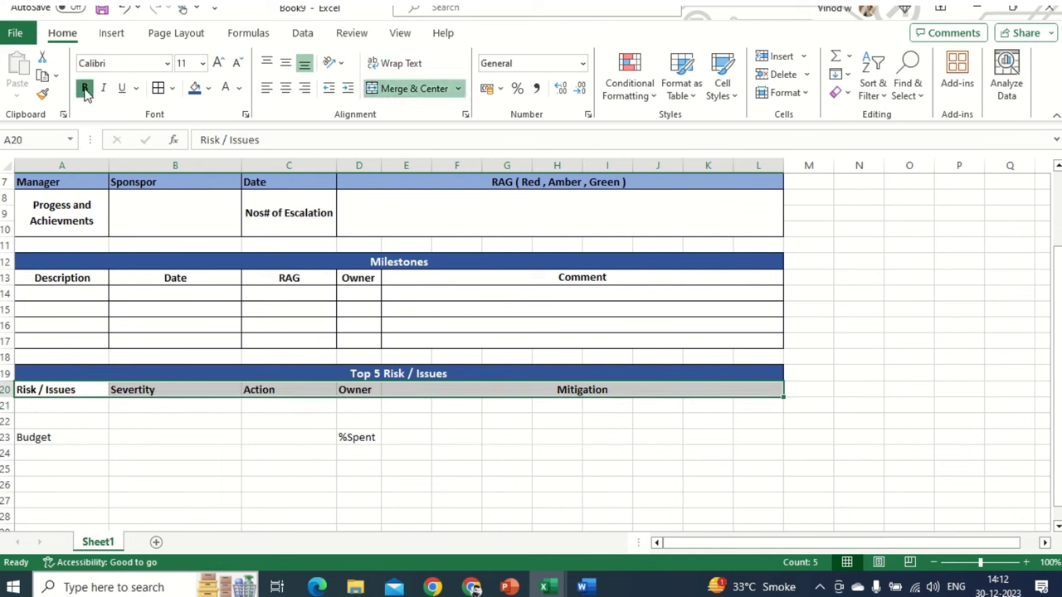
left_click(286, 88)
left_click(285, 63)
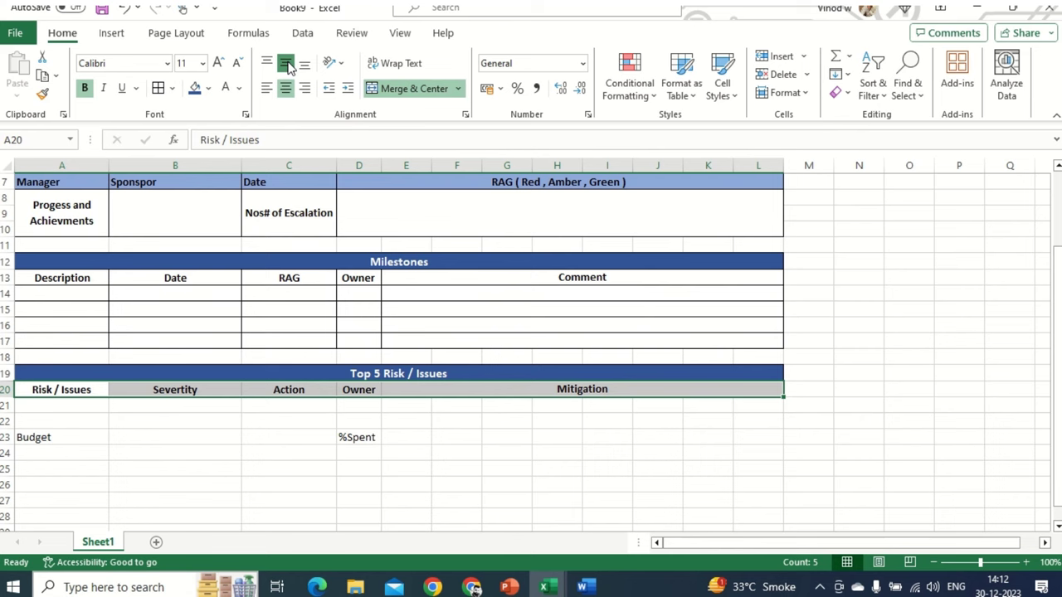
- Insert two blank rows at row 22, above the Budget row
left_click(5, 423)
right_click(7, 425)
left_click(70, 274)
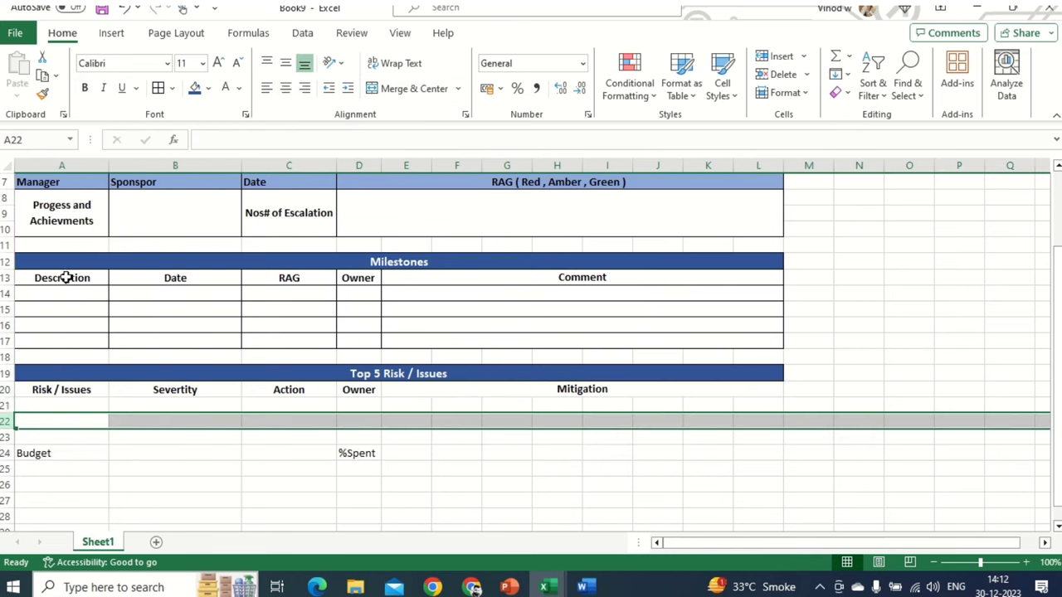
right_click(6, 421)
left_click(50, 273)
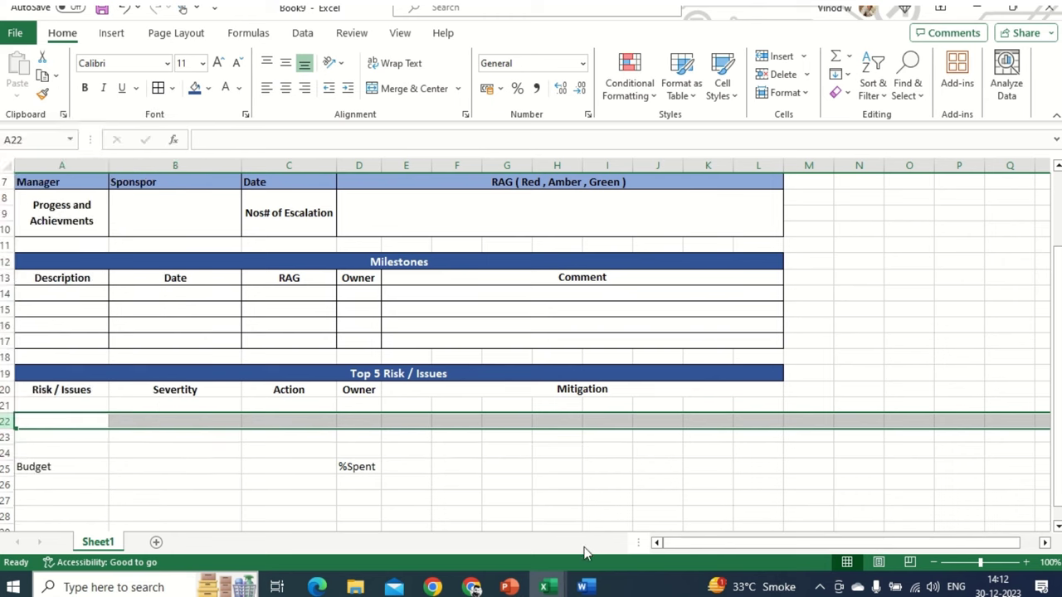
left_click(504, 486)
- Apply all borders to the risk table, A20:L23
left_click_drag(71, 395, 739, 440)
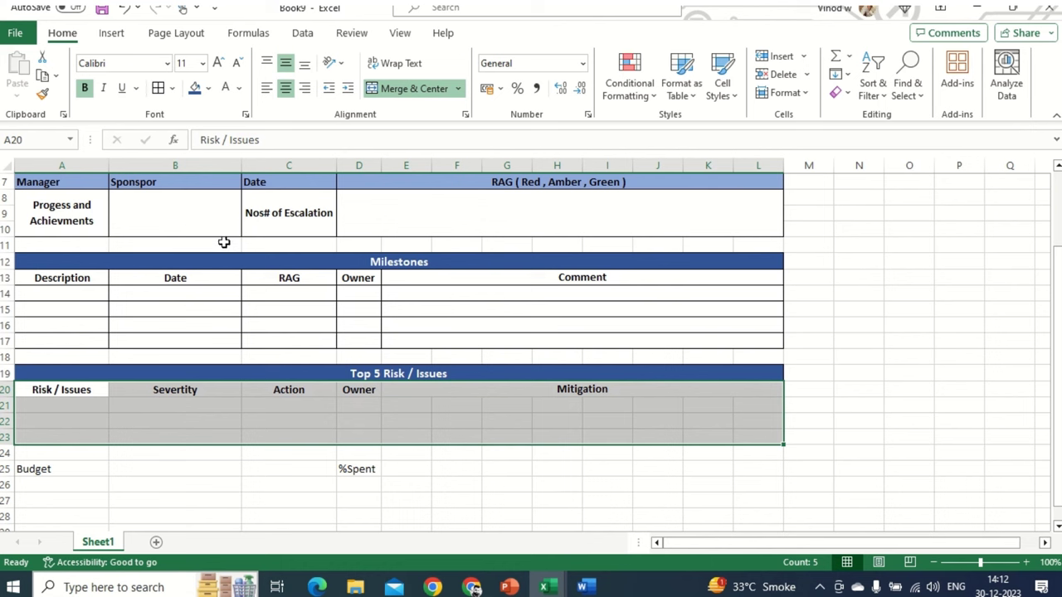
left_click(158, 88)
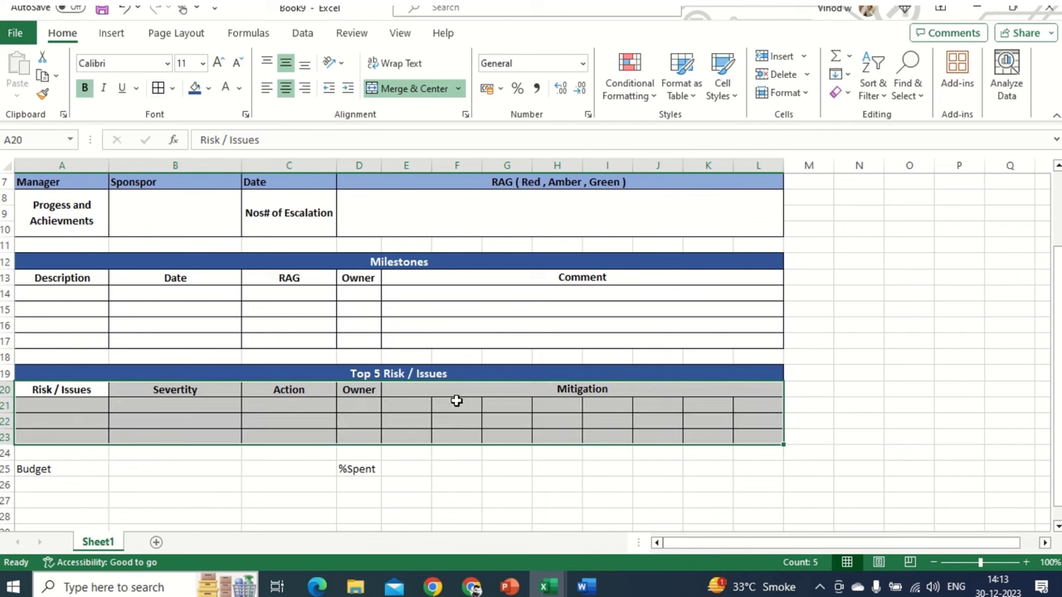
left_click(462, 426)
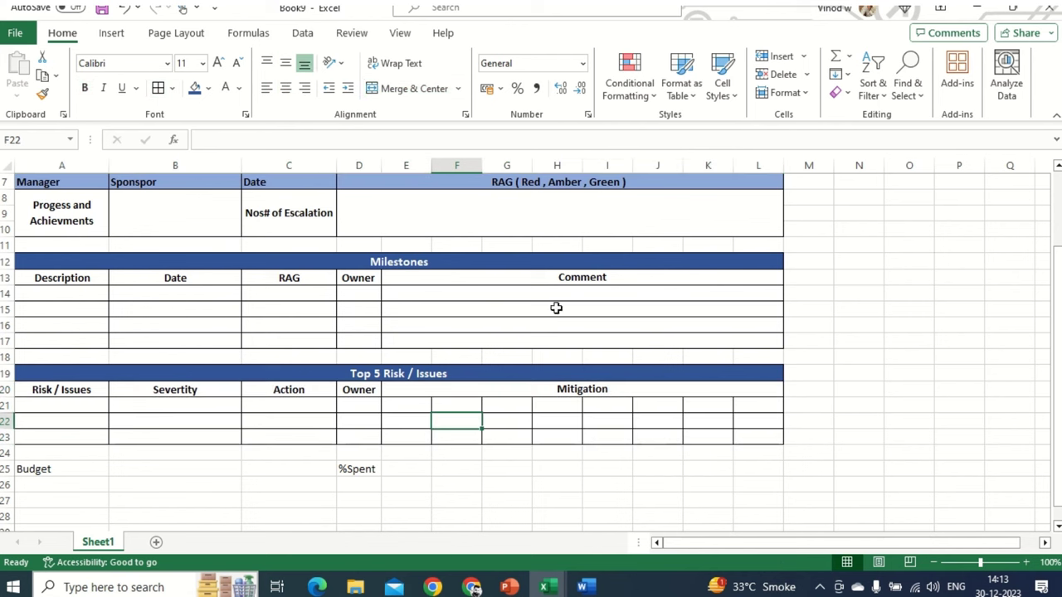
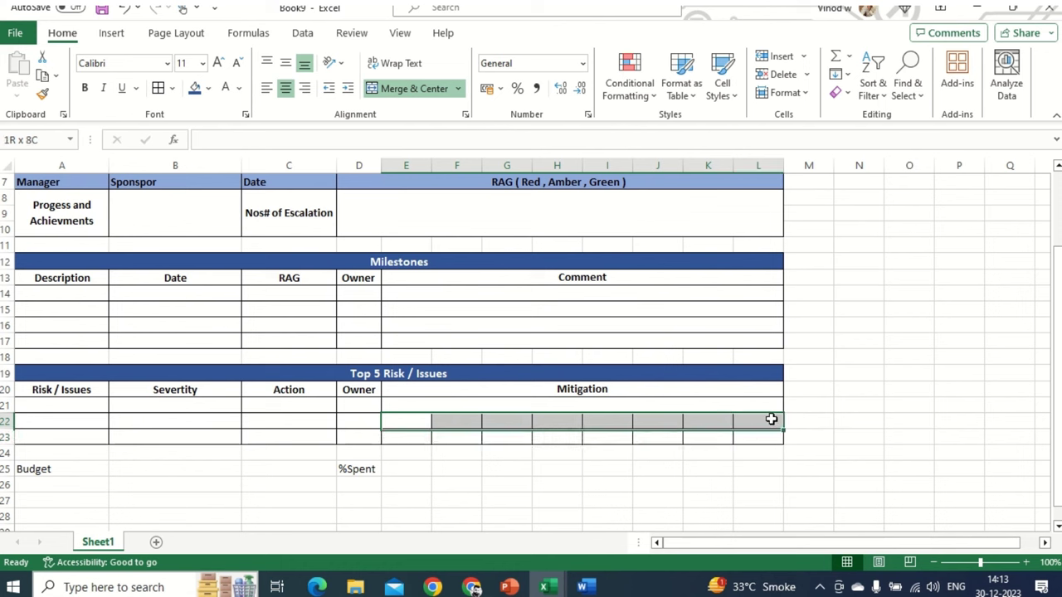
- Merge and center columns E to L separately in the remaining unmerged rows 22 and 23 under the "Mitigation" heading
left_click(430, 97)
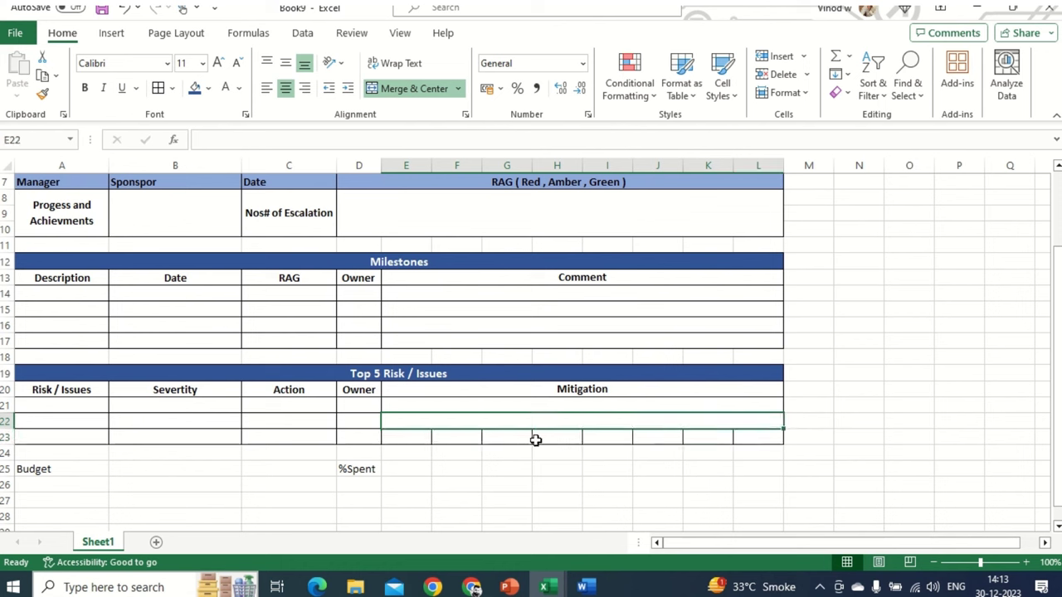
left_click_drag(412, 438, 742, 432)
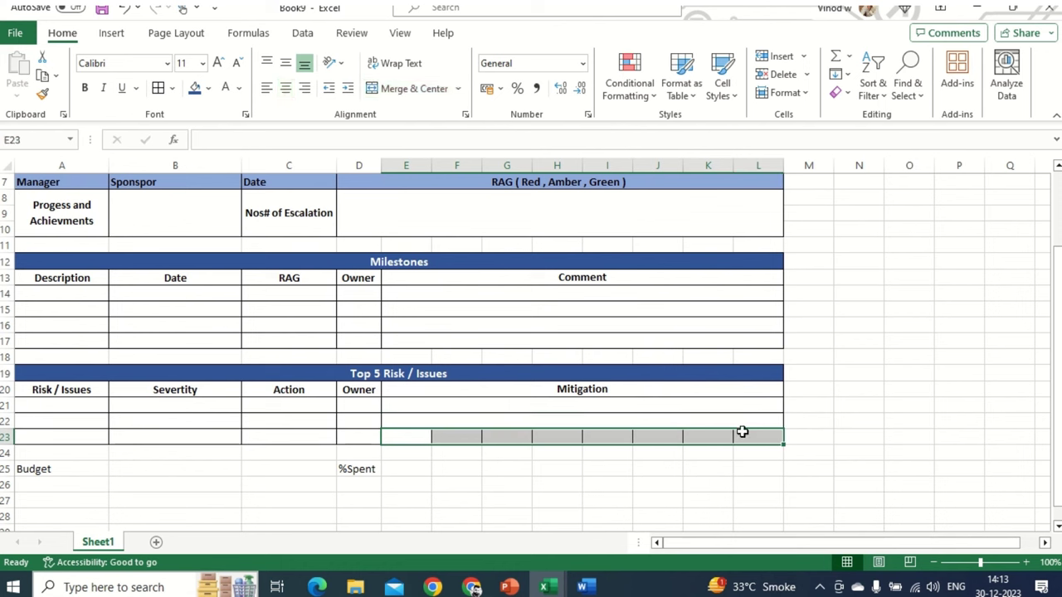
left_click(414, 89)
left_click(836, 340)
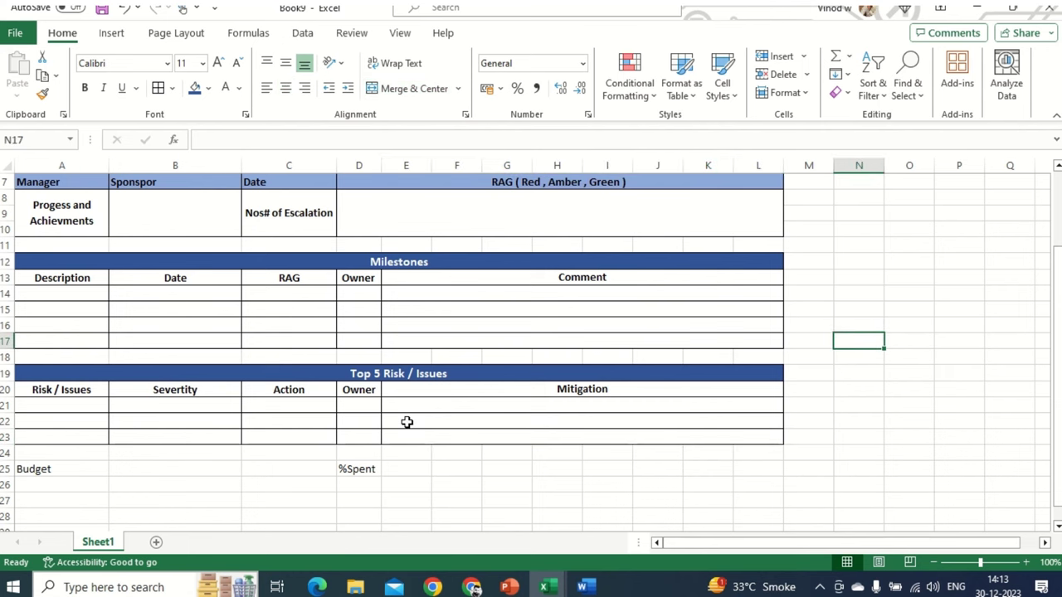
scroll(407, 422, "up", 2)
scroll(280, 344, "down", 2)
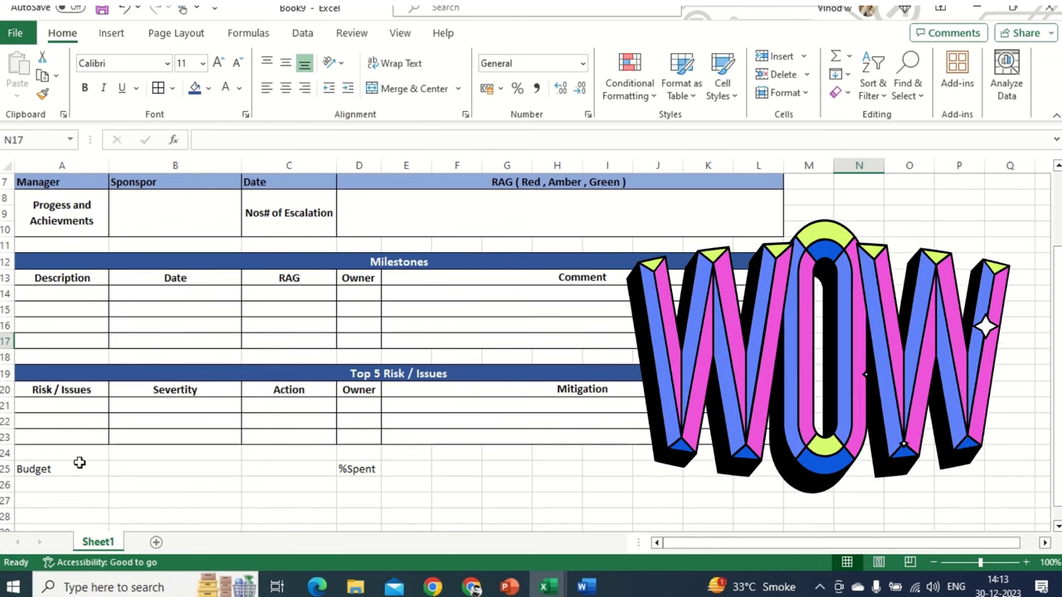
- Fill the Budget row, A25:L25, with the same dark blue as the section bars
left_click(85, 468)
left_click_drag(85, 468, 771, 474)
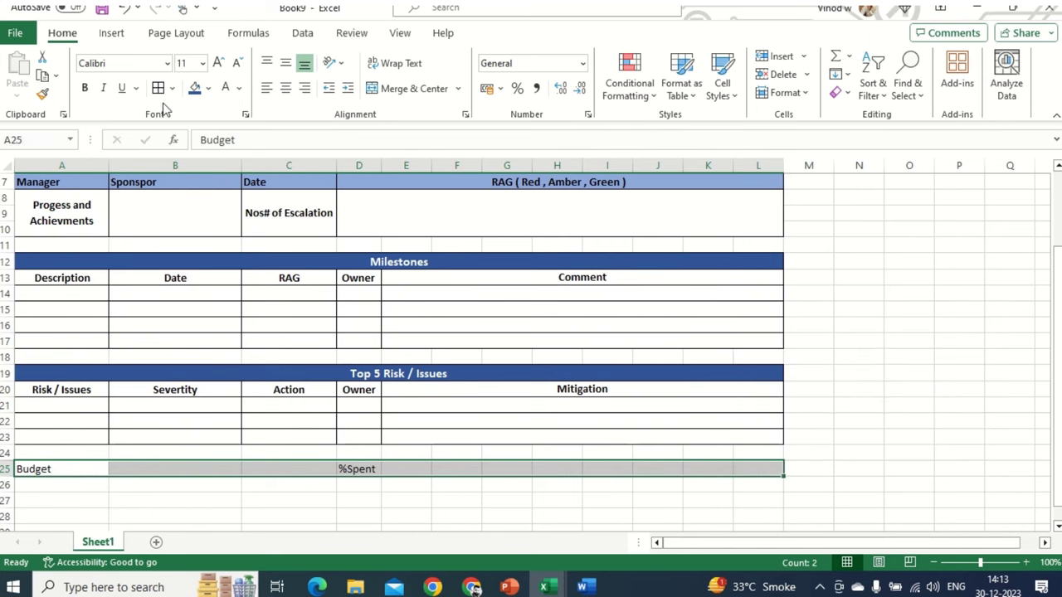
left_click(195, 89)
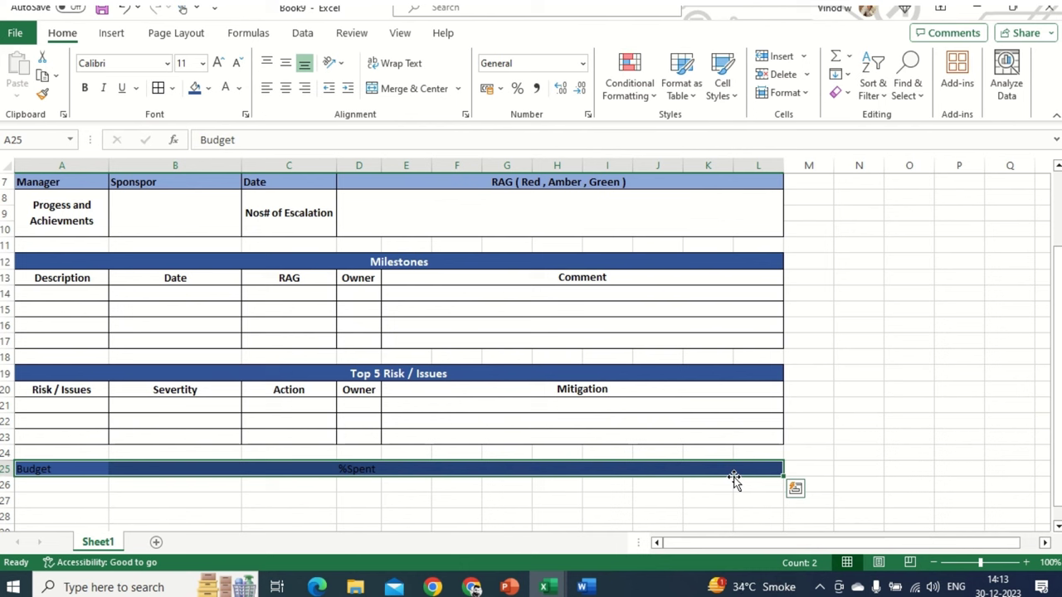
- Merge and center the blank cells B25:C25 and E25:L25 beside the "Budget" and "%Spent" labels
left_click(173, 469)
left_click_drag(317, 511, 223, 507)
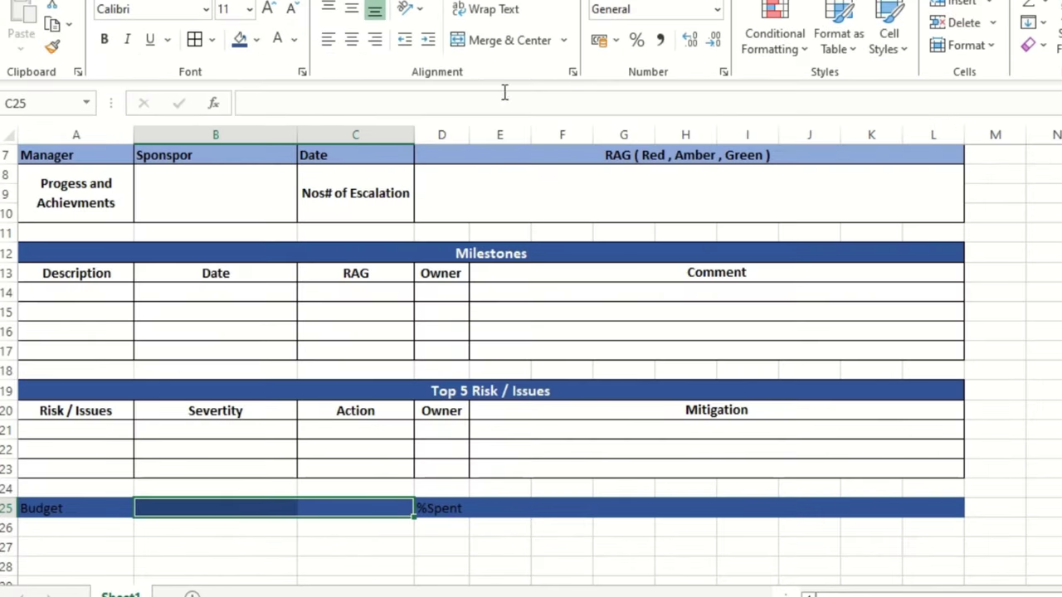
left_click(497, 47)
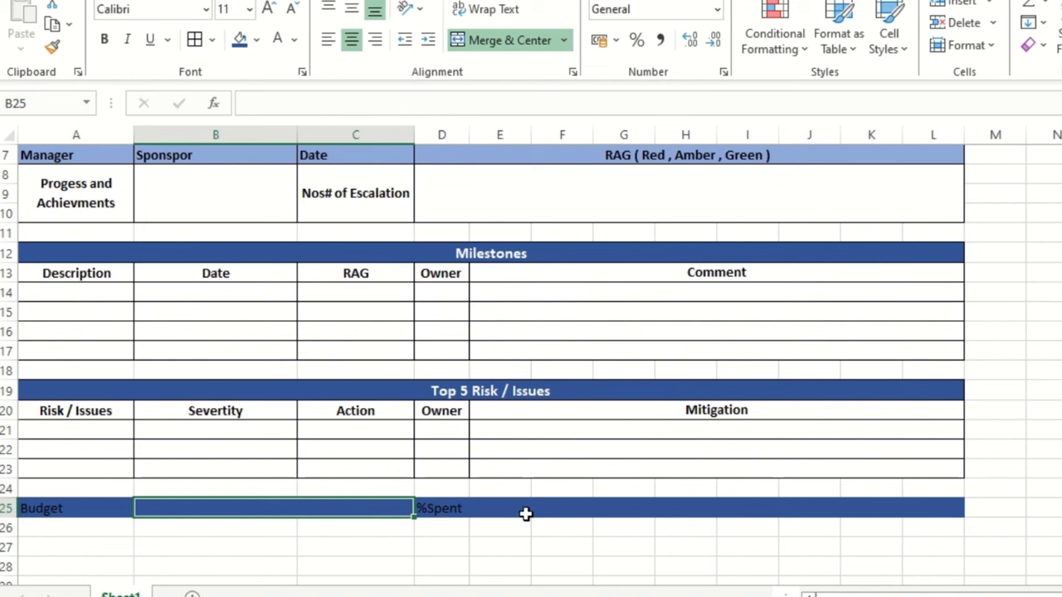
left_click_drag(526, 512, 948, 505)
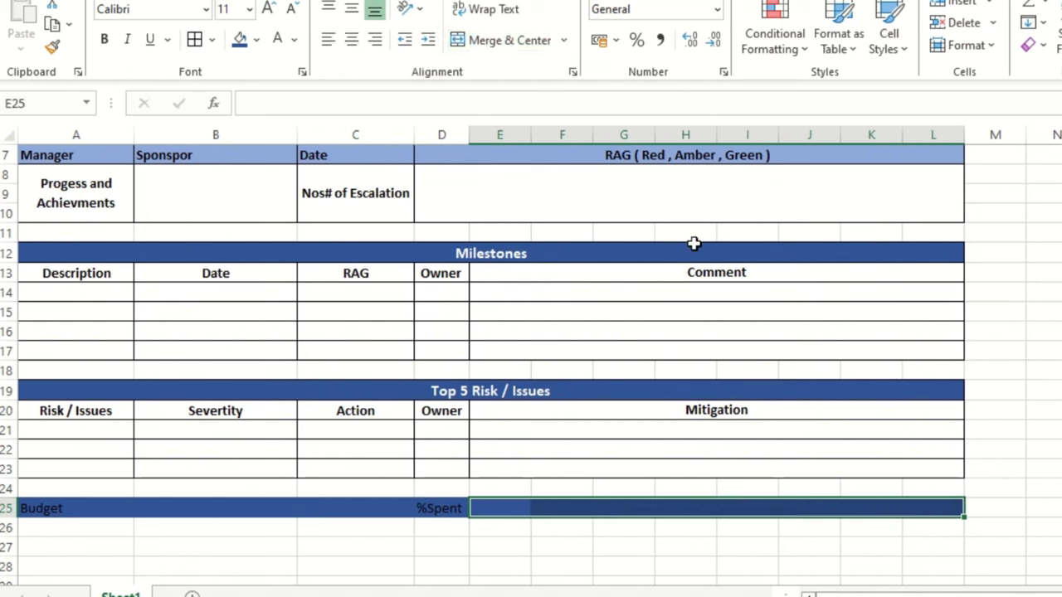
left_click(510, 41)
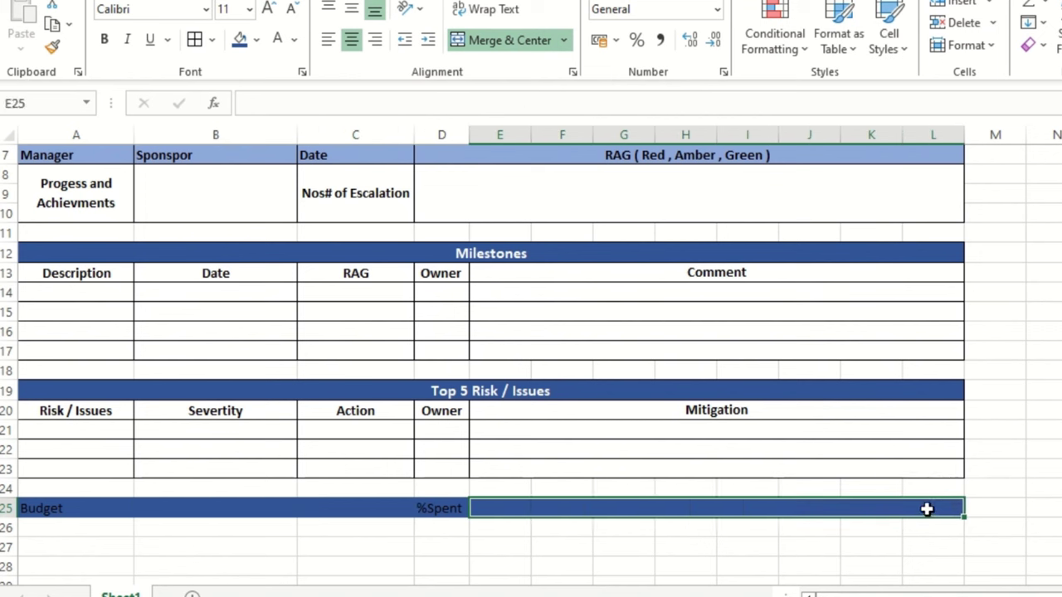
- Make the "%Spent" and "Budget" labels in row 25 bold
left_click(416, 511)
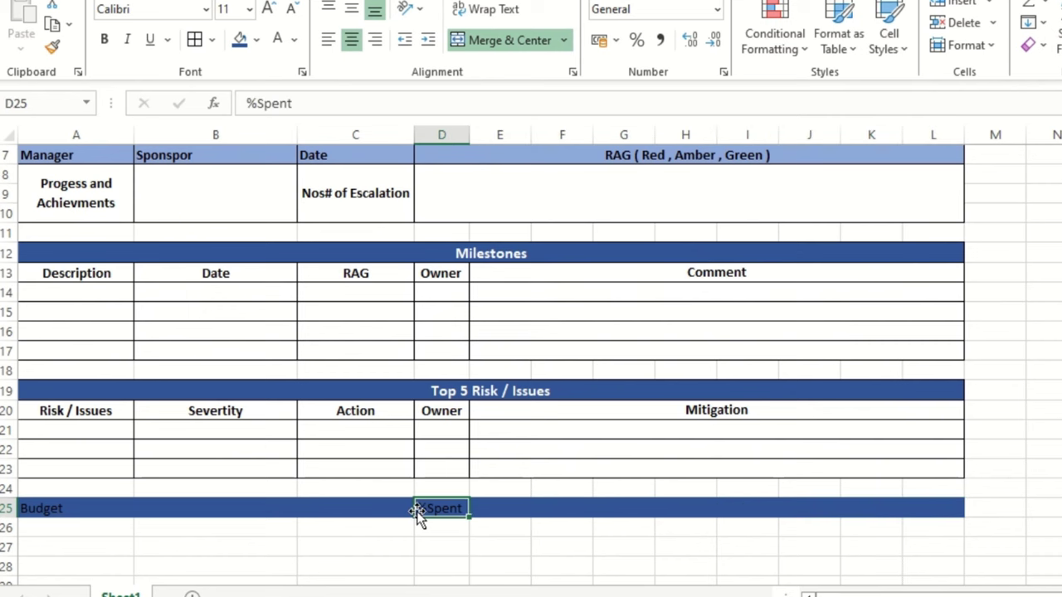
scroll(320, 194, "down", 1)
left_click(103, 39)
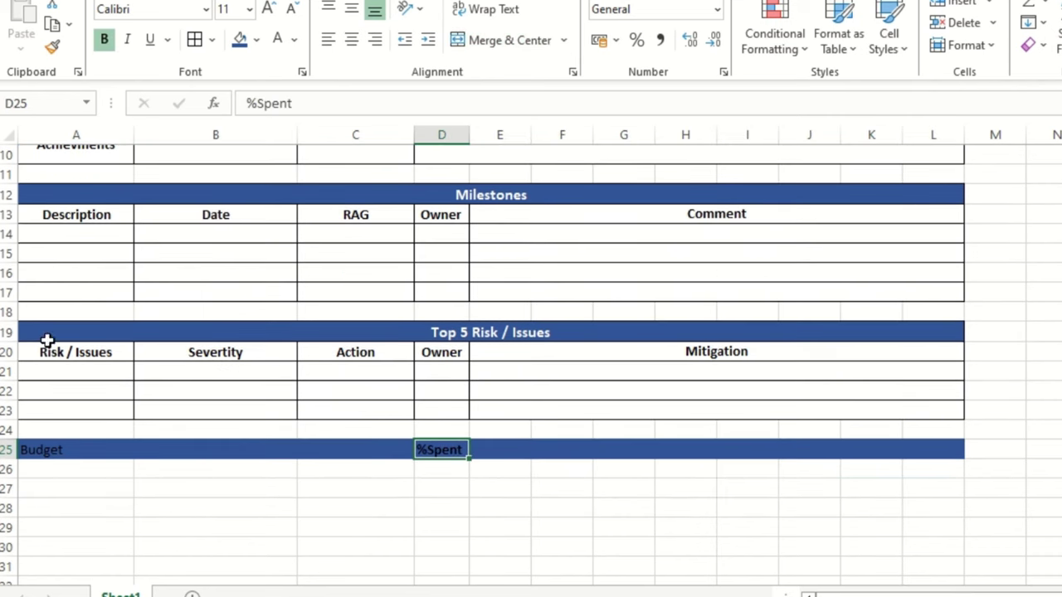
left_click(52, 455)
left_click(104, 39)
left_click(192, 504)
- Add borders to all cells of the Budget row, A25:L25, and make its "Budget" and "%Spent" labels white
left_click_drag(86, 448, 949, 452)
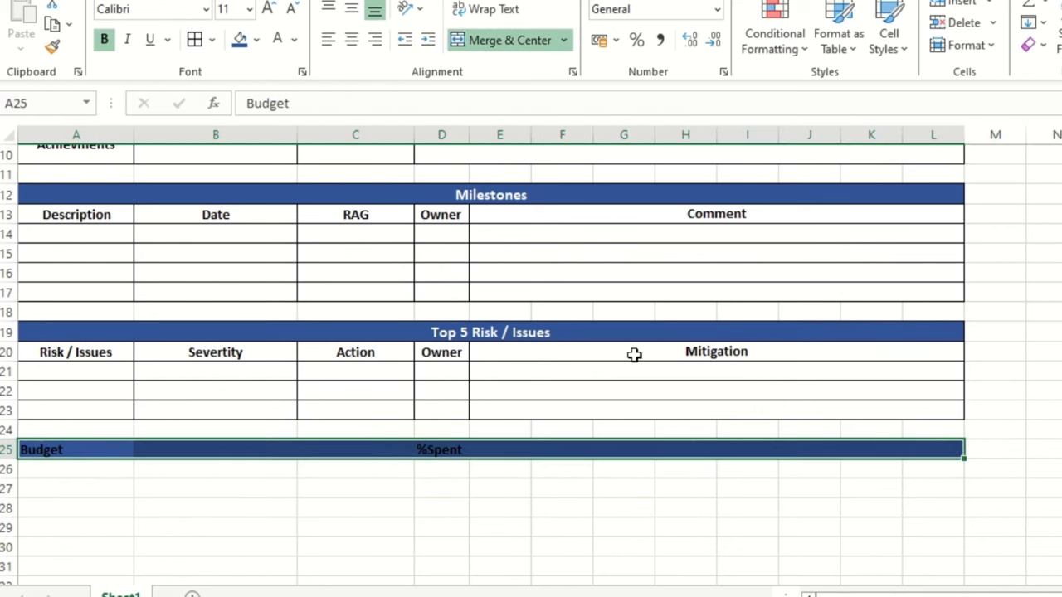
left_click(310, 475)
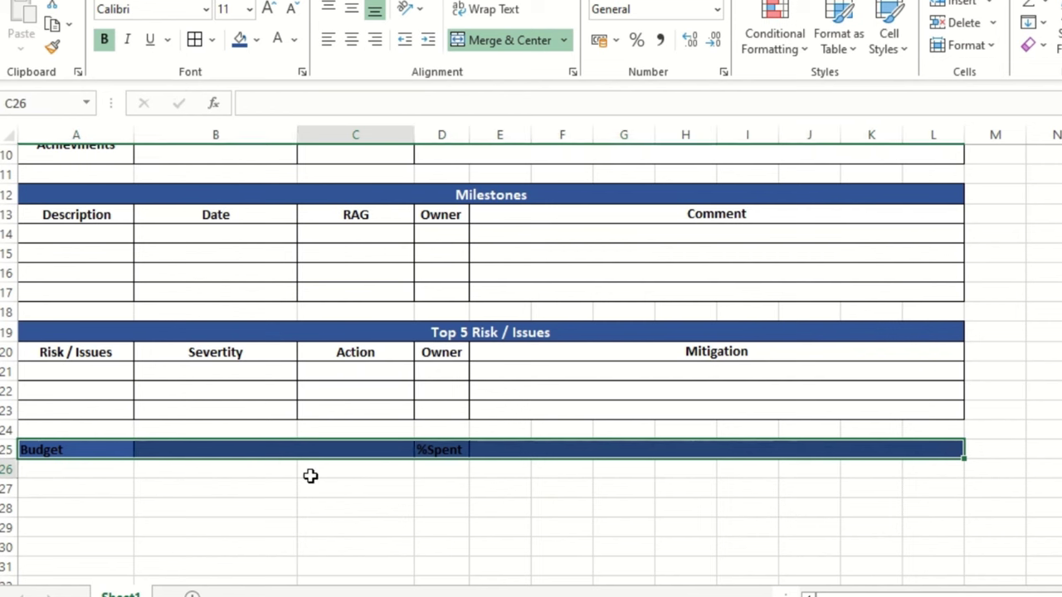
left_click(91, 448)
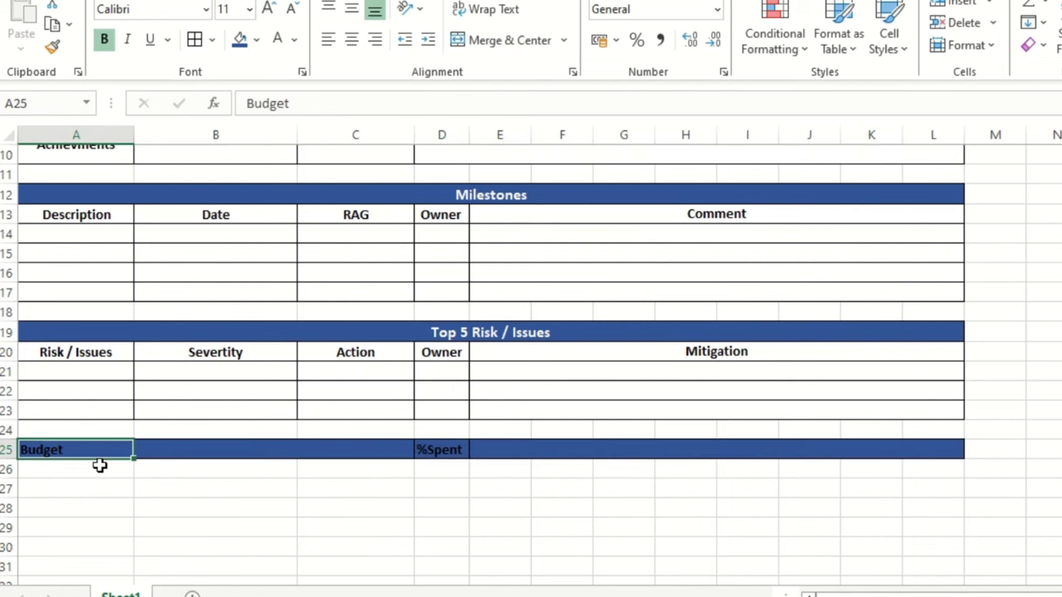
left_click(276, 41)
left_click(460, 461)
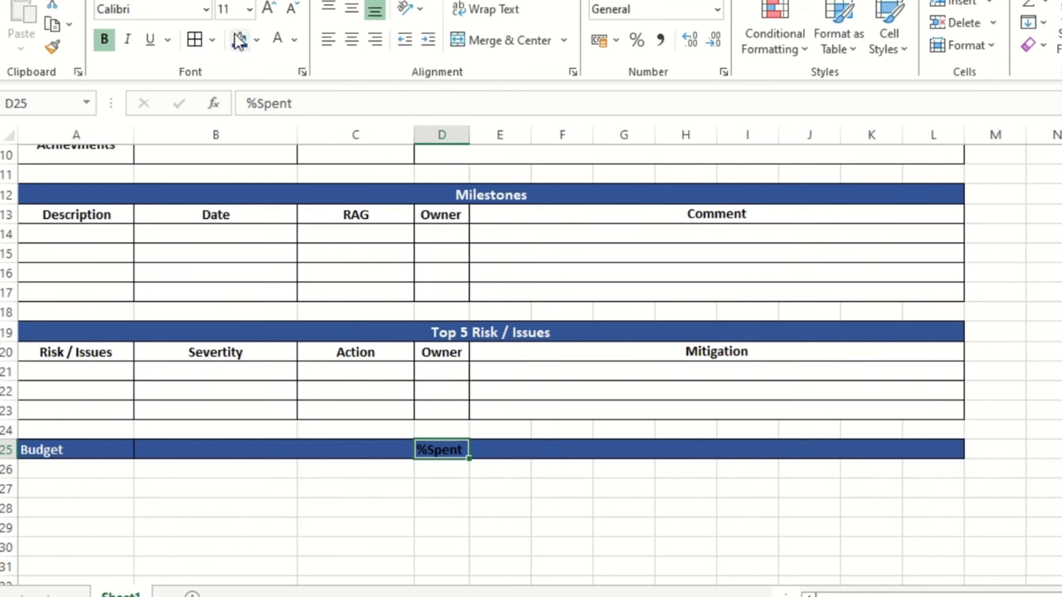
left_click(277, 45)
left_click(498, 450)
left_click(484, 507)
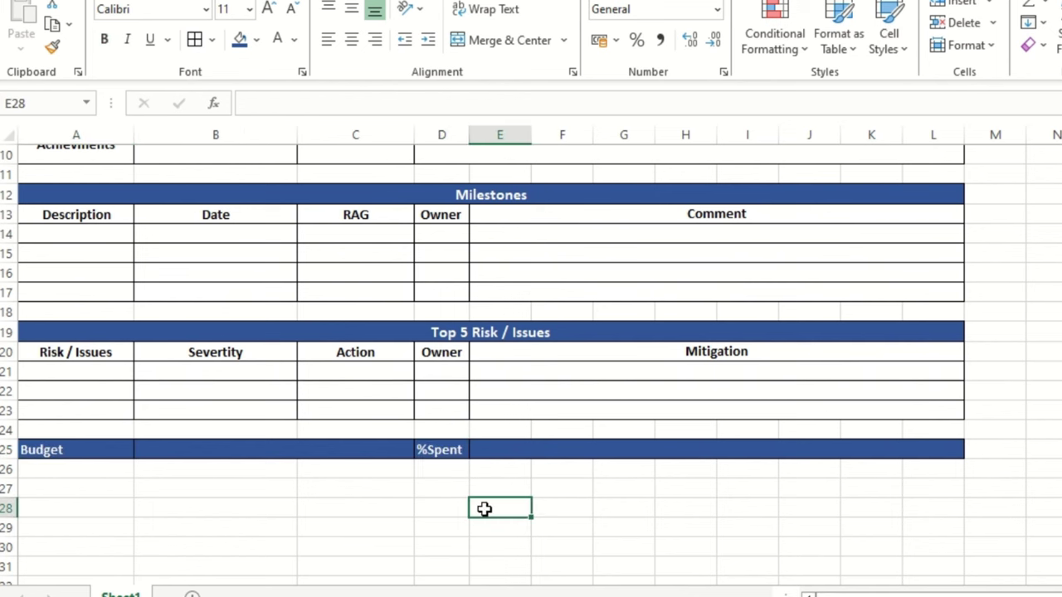
- Try a white font color on the "Project Name" label in A5 and undo it
scroll(469, 520, "up", 3)
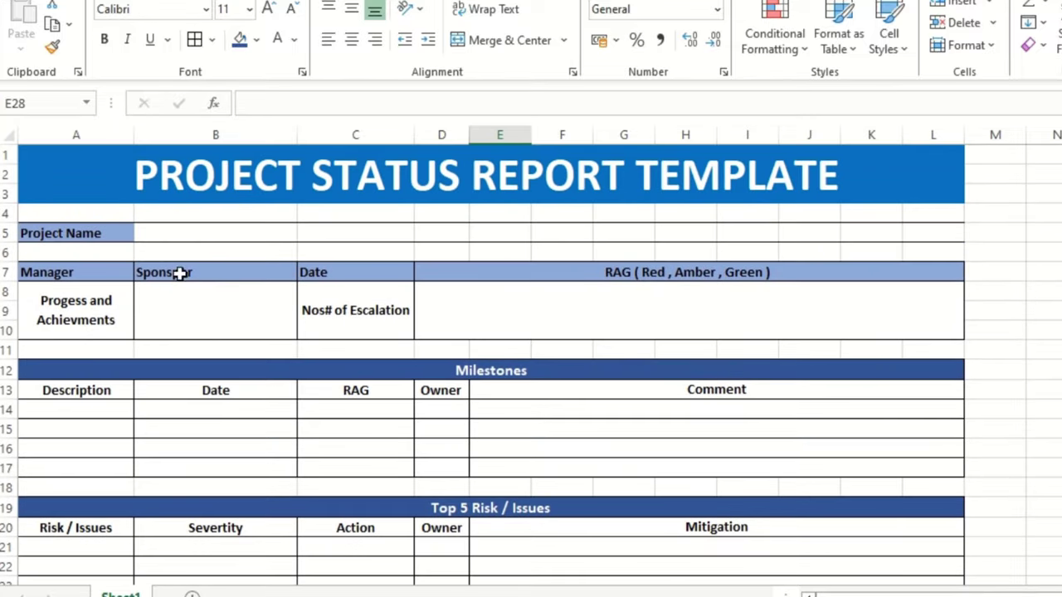
left_click(85, 233)
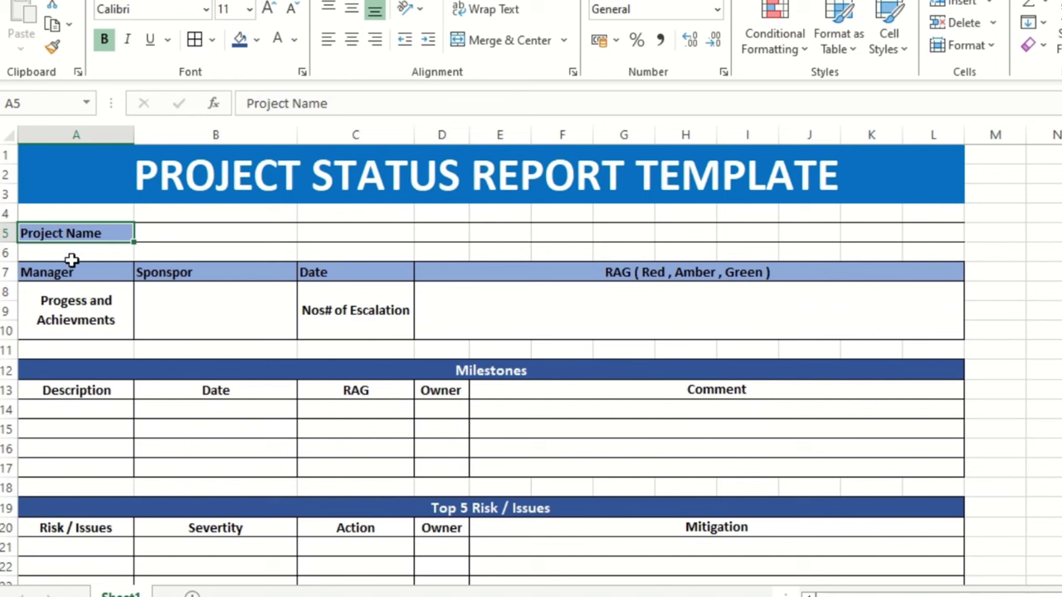
left_click(278, 41)
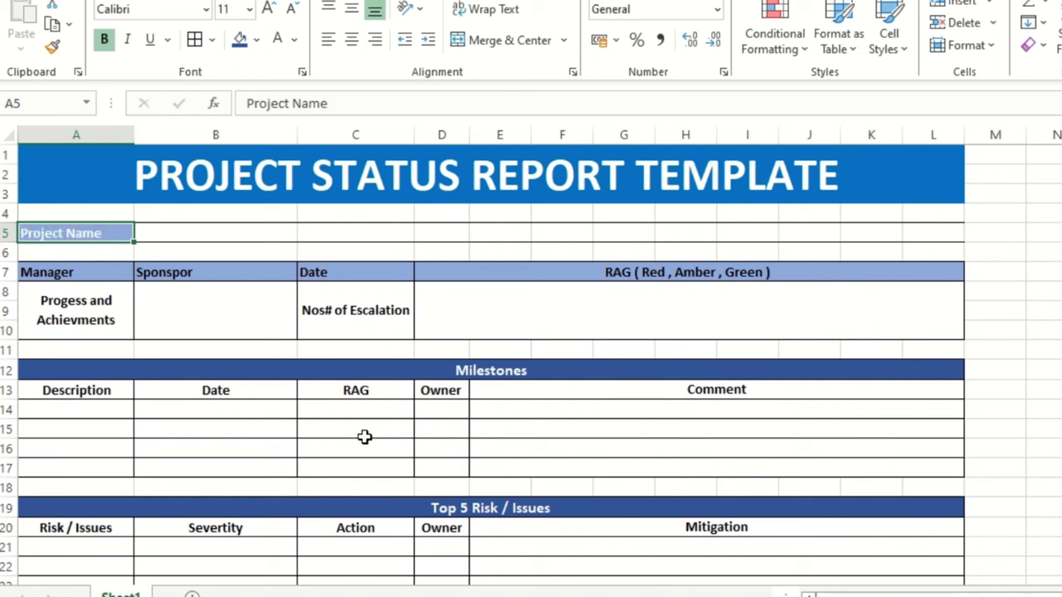
key("ctrl+z")
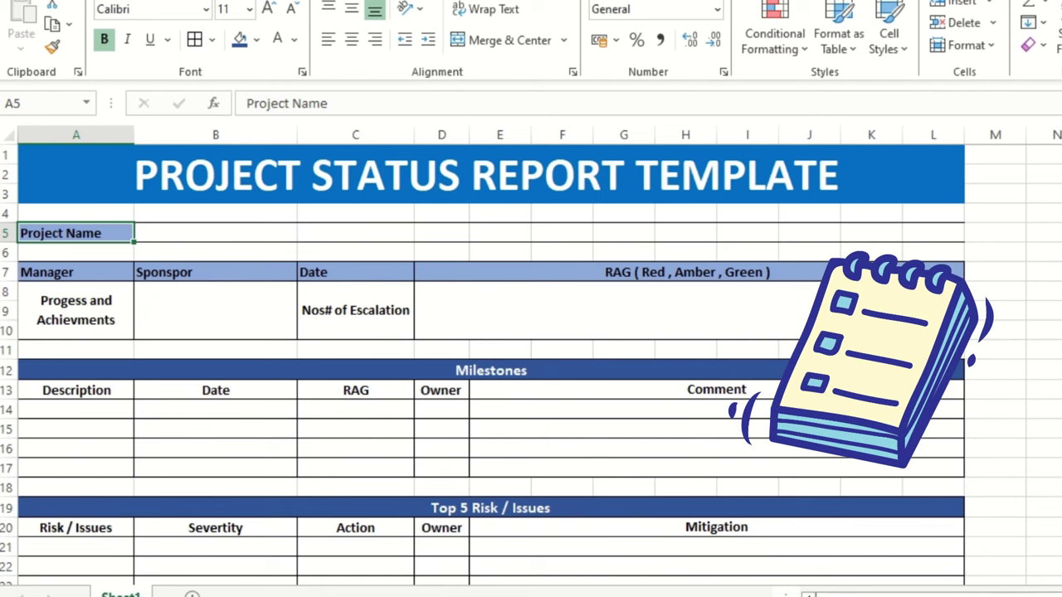
- Review the whole template layout from the title banner down to the Budget row
scroll(391, 467, "down", 3)
scroll(774, 452, "down", 3)
scroll(774, 452, "up", 3)
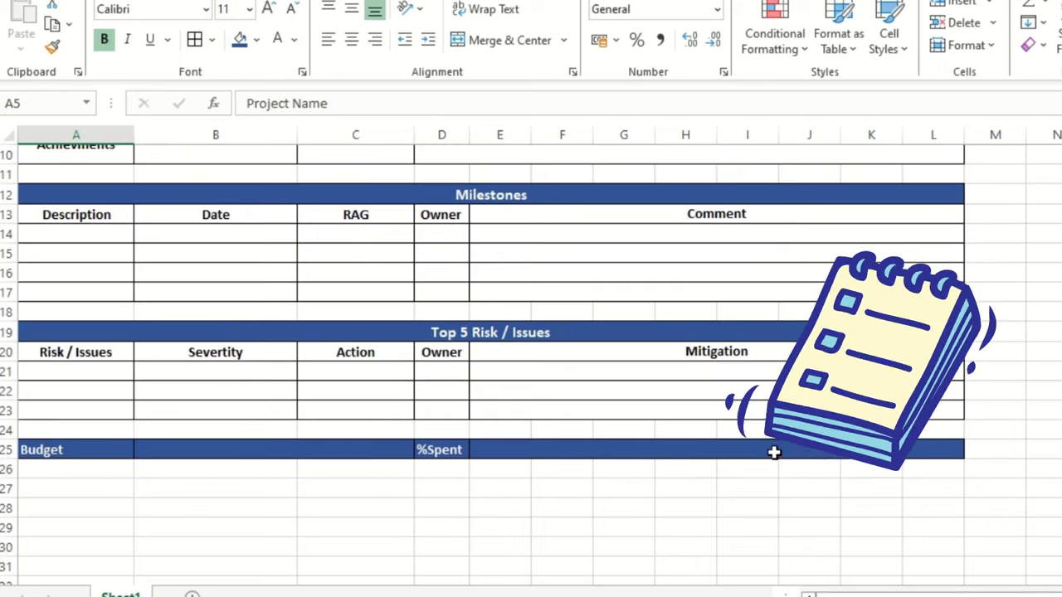
scroll(774, 452, "up", 1)
scroll(773, 452, "up", 2)
scroll(774, 452, "down", 6)
scroll(774, 452, "up", 4)
scroll(774, 452, "up", 2)
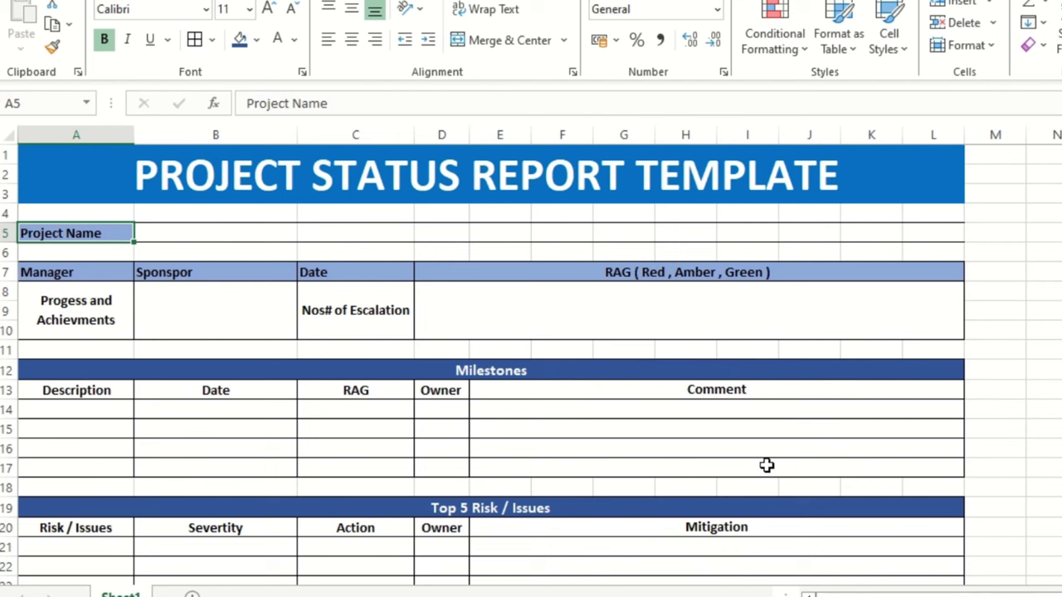
- Apply thick outside borders around the whole template, from the title in A1 to L25
left_click(611, 171)
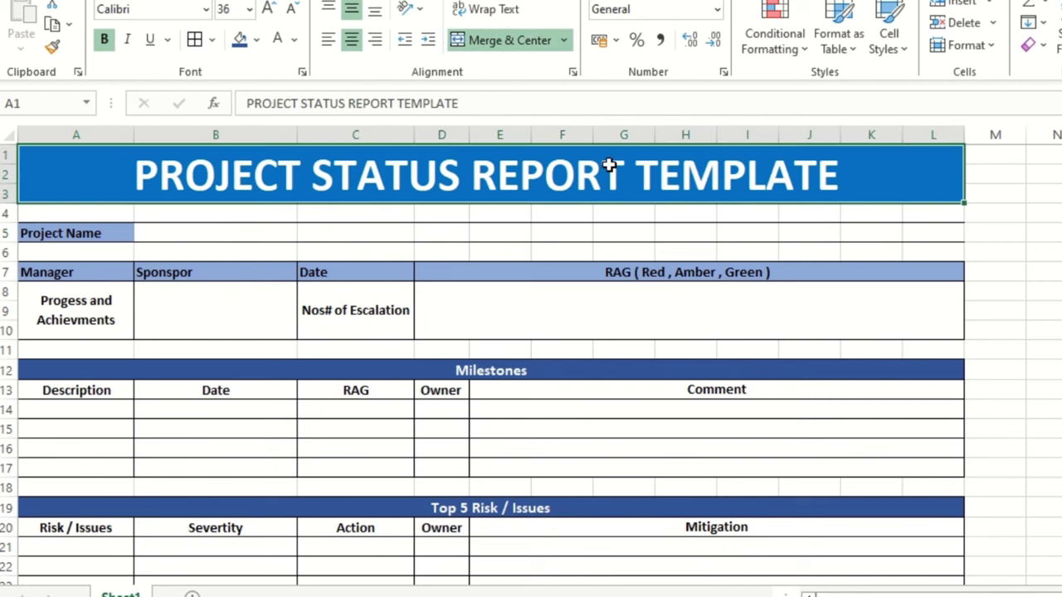
scroll(736, 318, "down", 1)
scroll(737, 315, "up", 1)
scroll(870, 307, "down", 3)
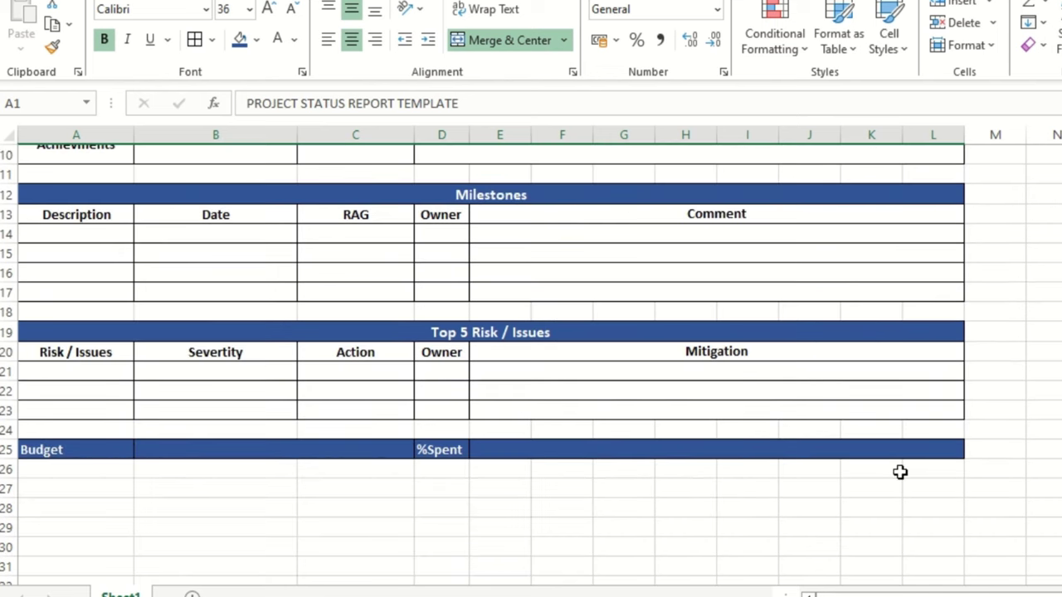
left_click(934, 446, "shift")
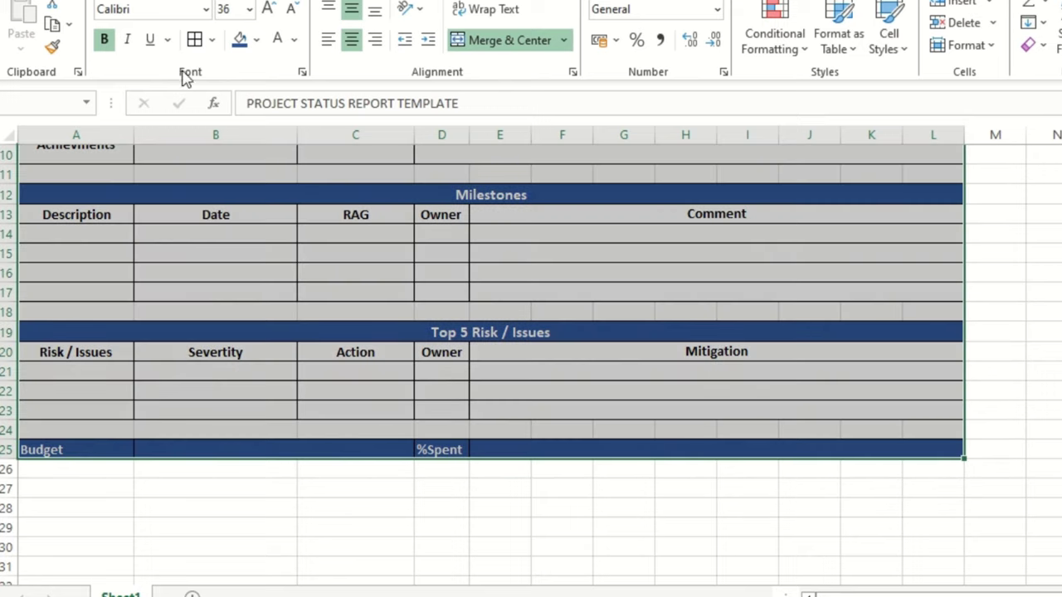
left_click(212, 41)
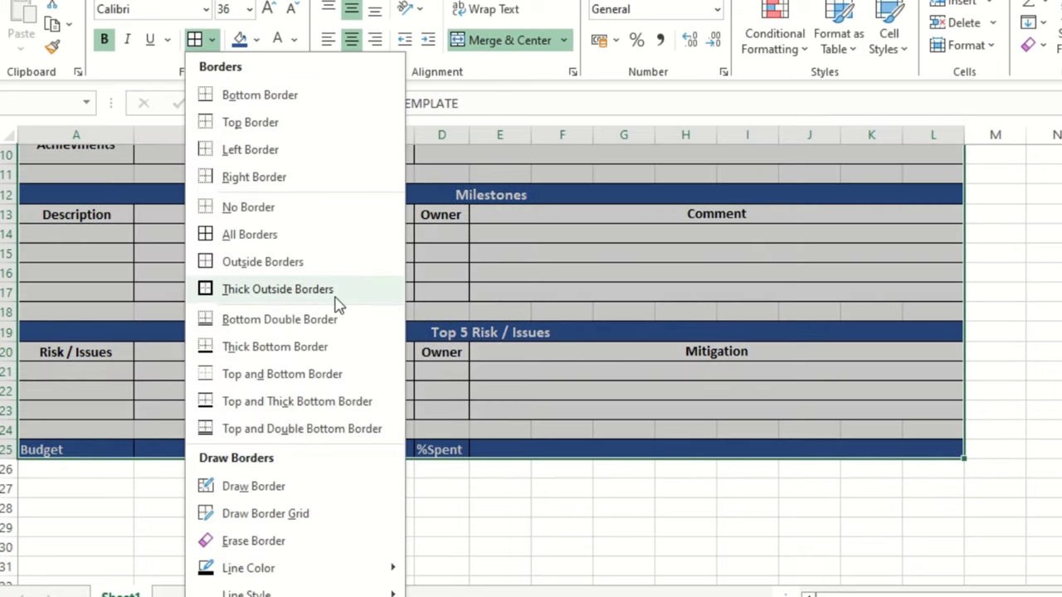
left_click(335, 292)
scroll(335, 292, "up", 3)
left_click(613, 281)
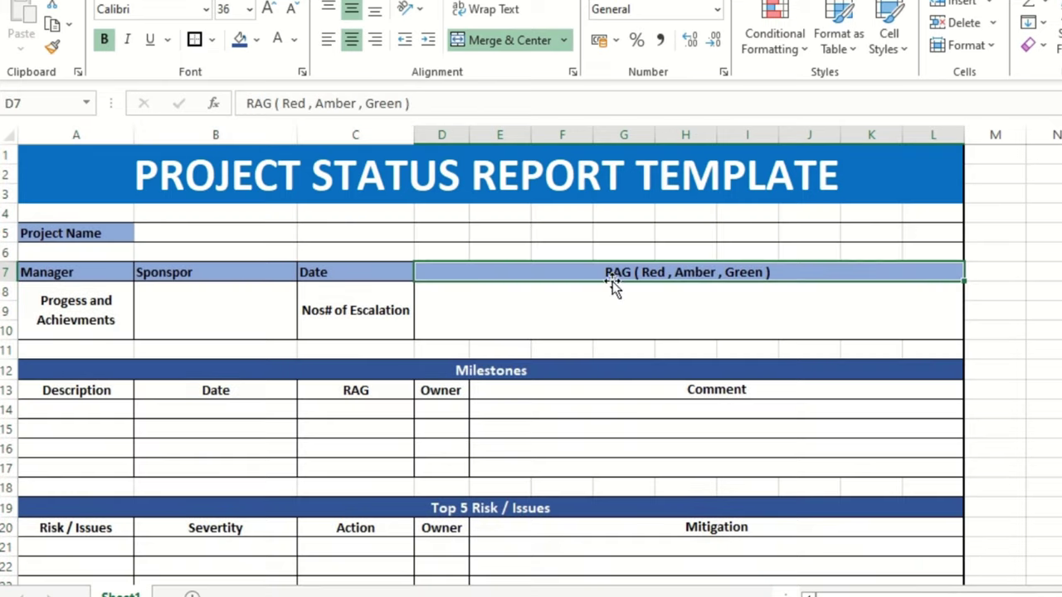
- Insert a blank column before column A and a blank row above the title banner
right_click(69, 133)
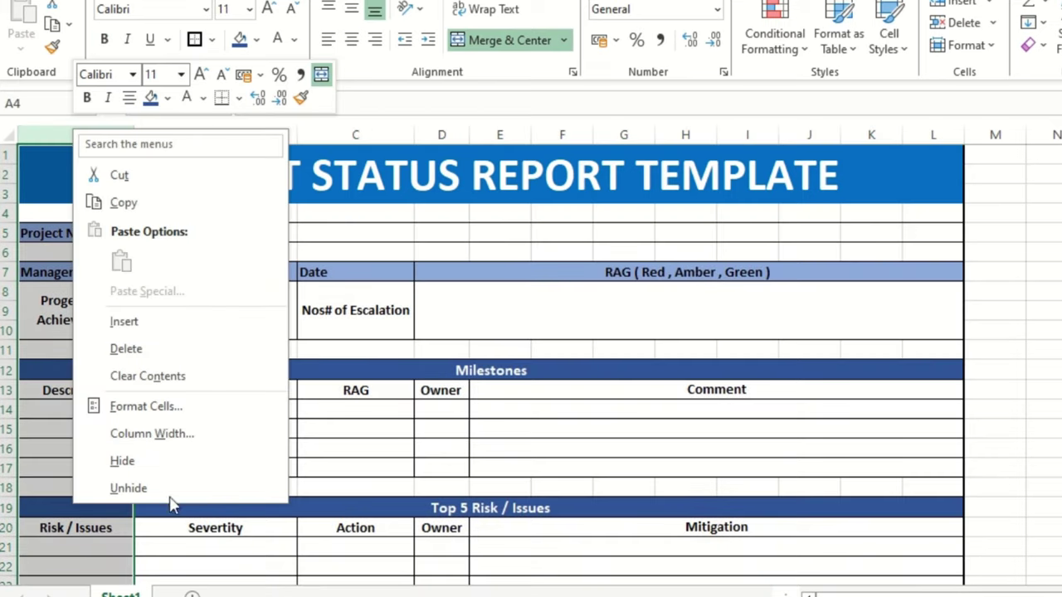
left_click(186, 320)
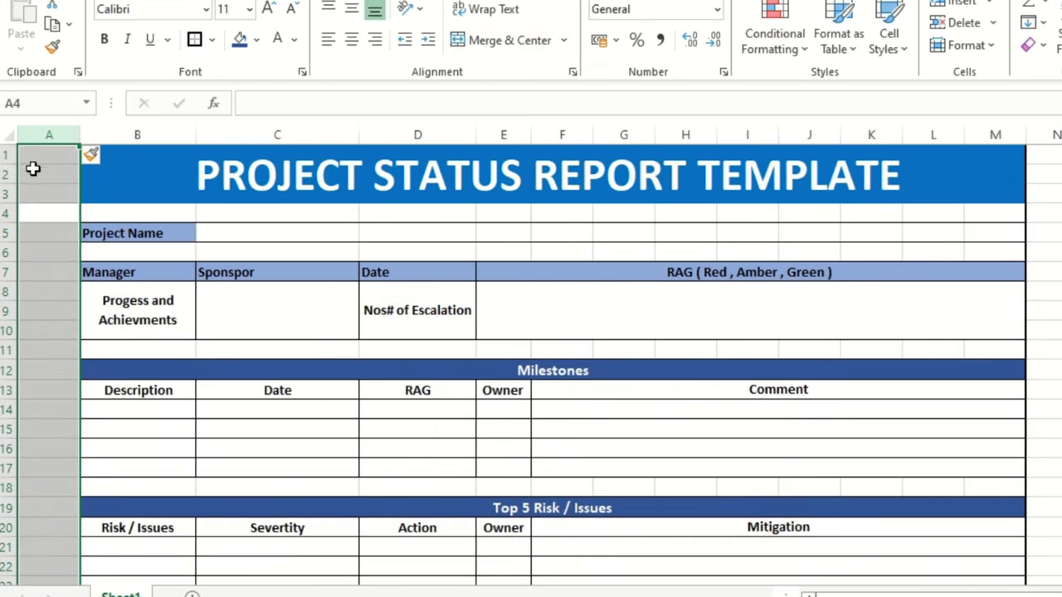
left_click(4, 153)
right_click(4, 154)
left_click(90, 351)
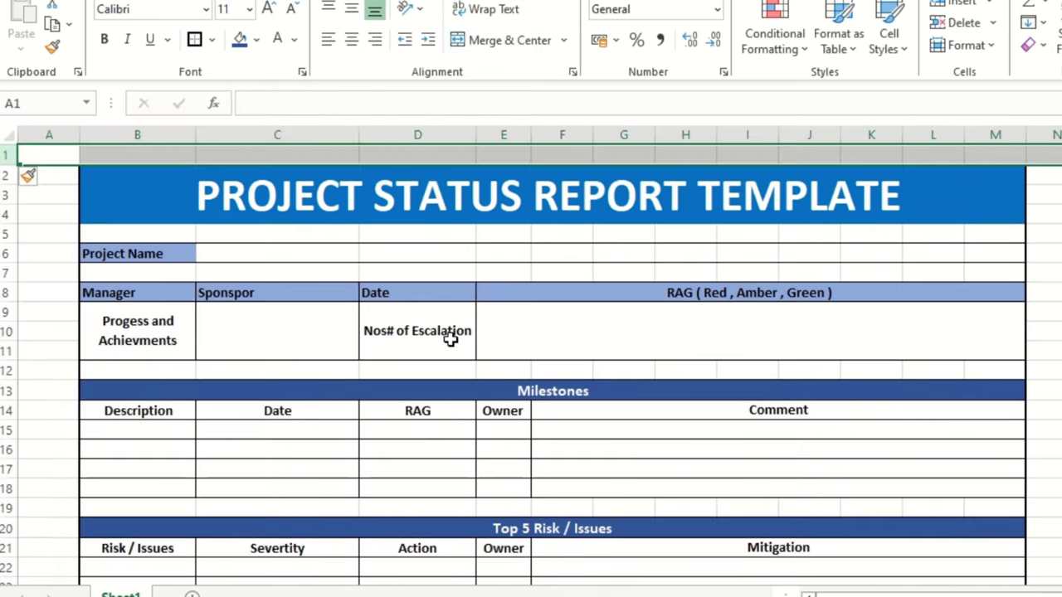
left_click(452, 336)
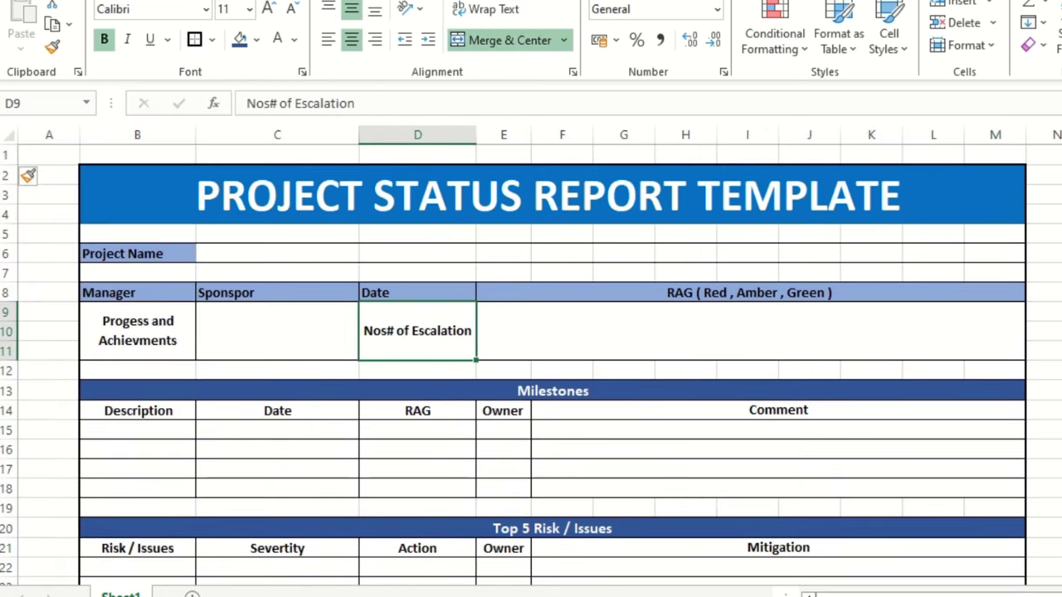
- Collapse the ribbon and turn off the worksheet's gridlines
key("ctrl+F1")
scroll(808, 381, "down", 2)
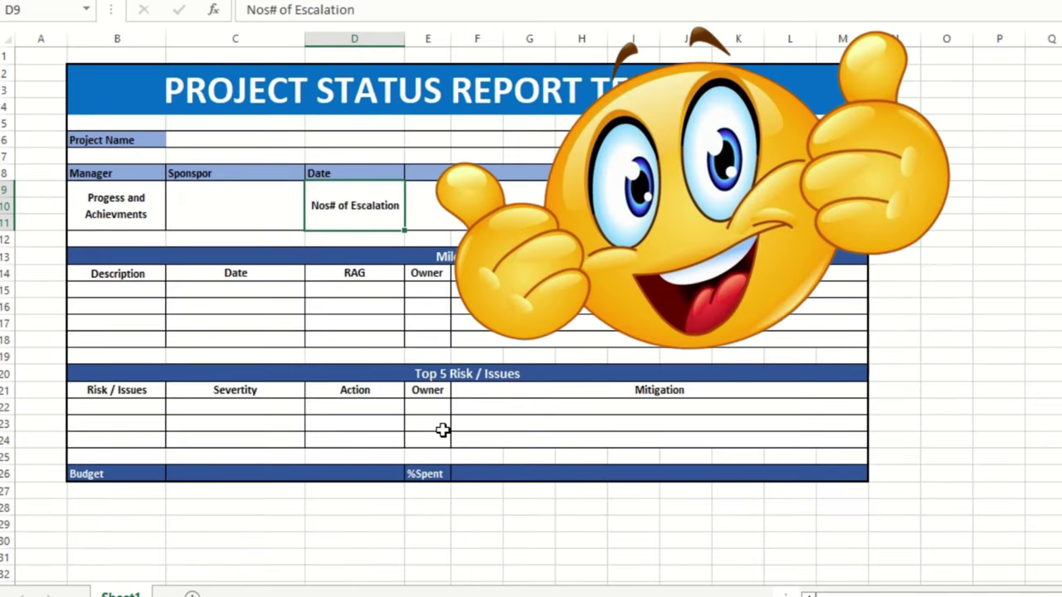
key("Down")
key("Down")
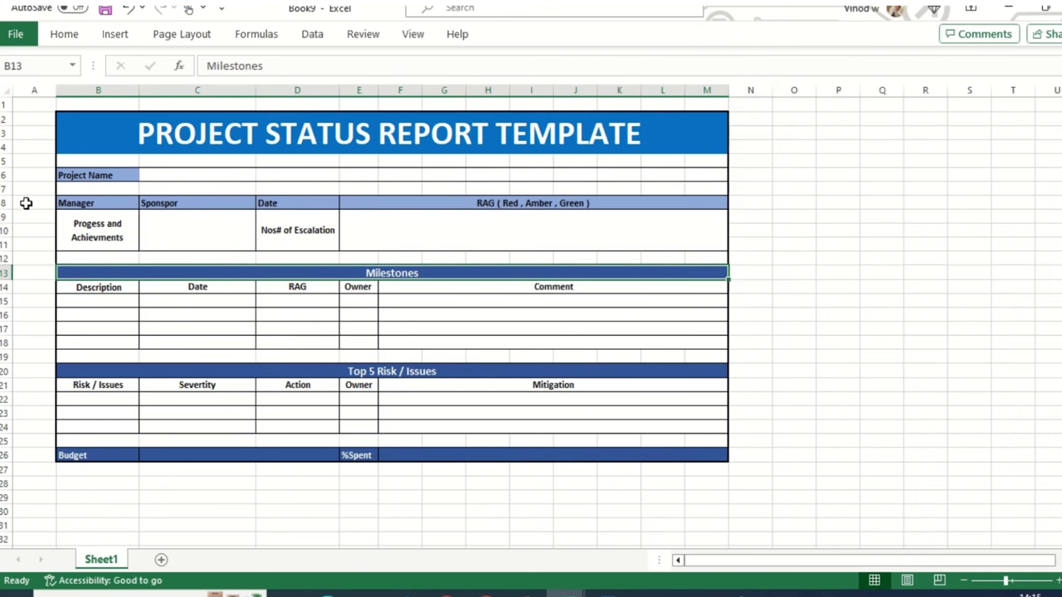
left_click(413, 34)
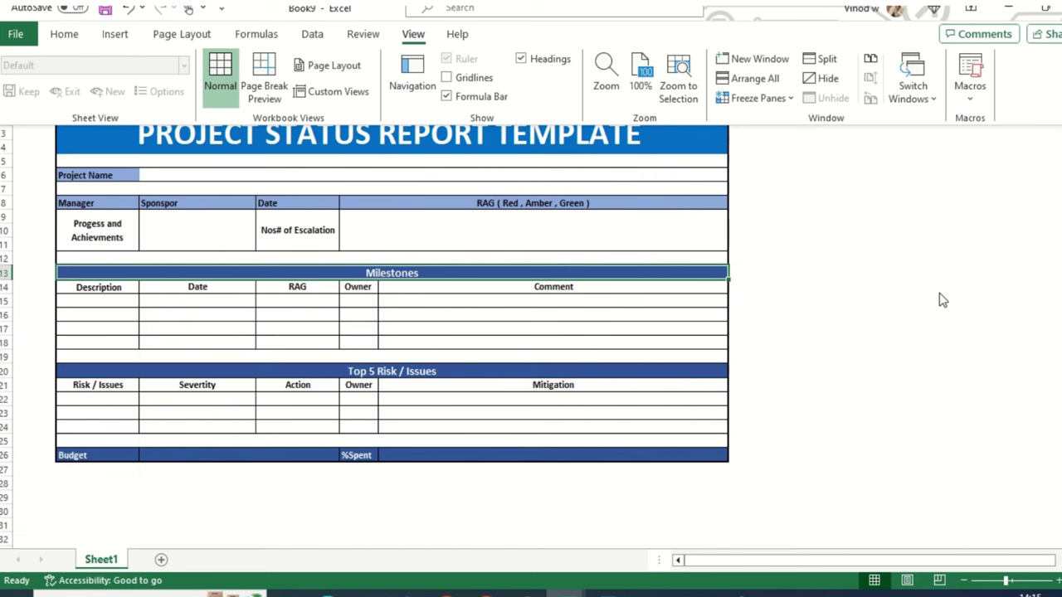
left_click(939, 293)
left_click(824, 171)
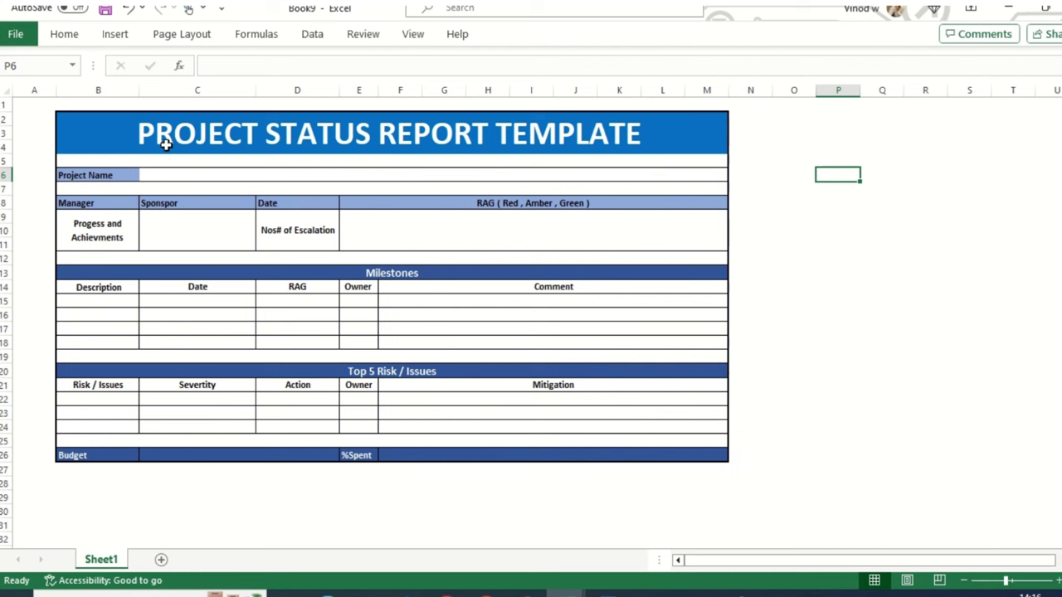
- Center the "Manager", "Sponspor" and "Date" headings in row 8 and narrow column M
left_click(92, 146)
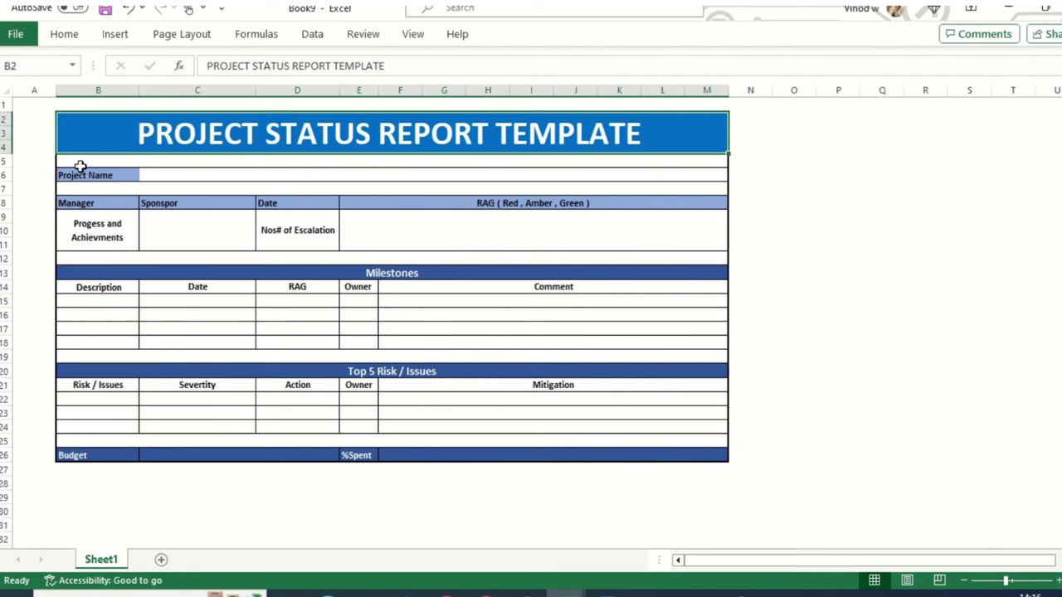
key("ctrl+z")
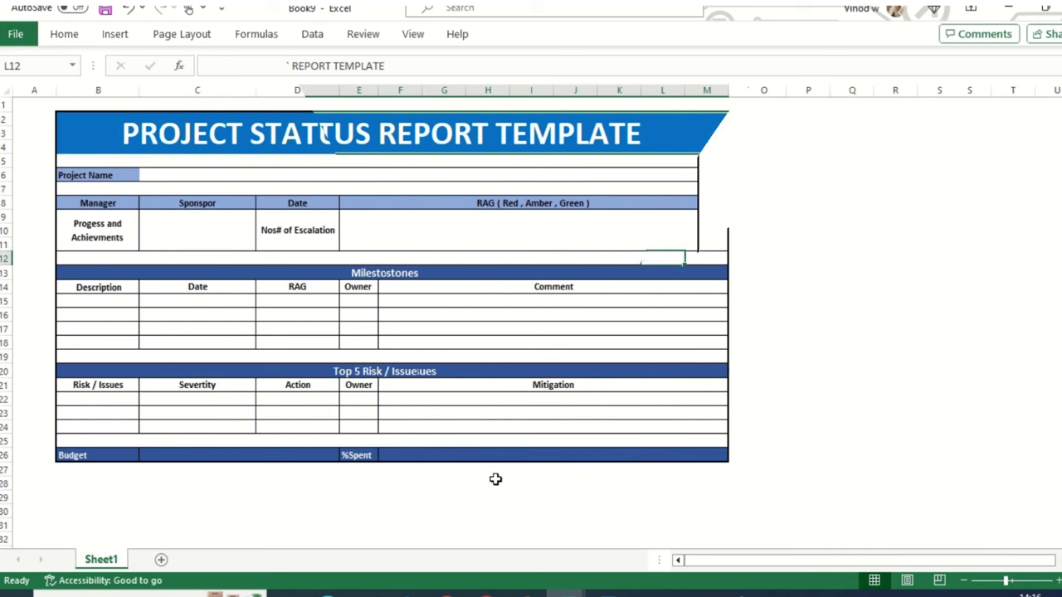
- Rename the sheet "Sheet1" as "Project Management Template"
double_click(101, 558)
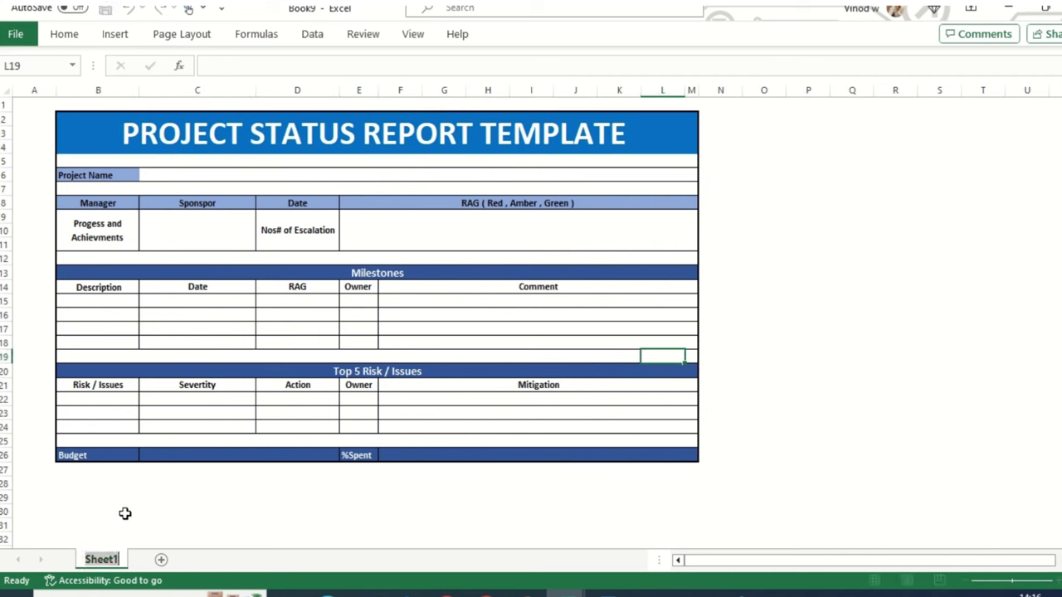
type("PMO")
key("BackSpace")
type("O")
key("BackSpace")
key("BackSpace")
key("BackSpace")
type("Projec")
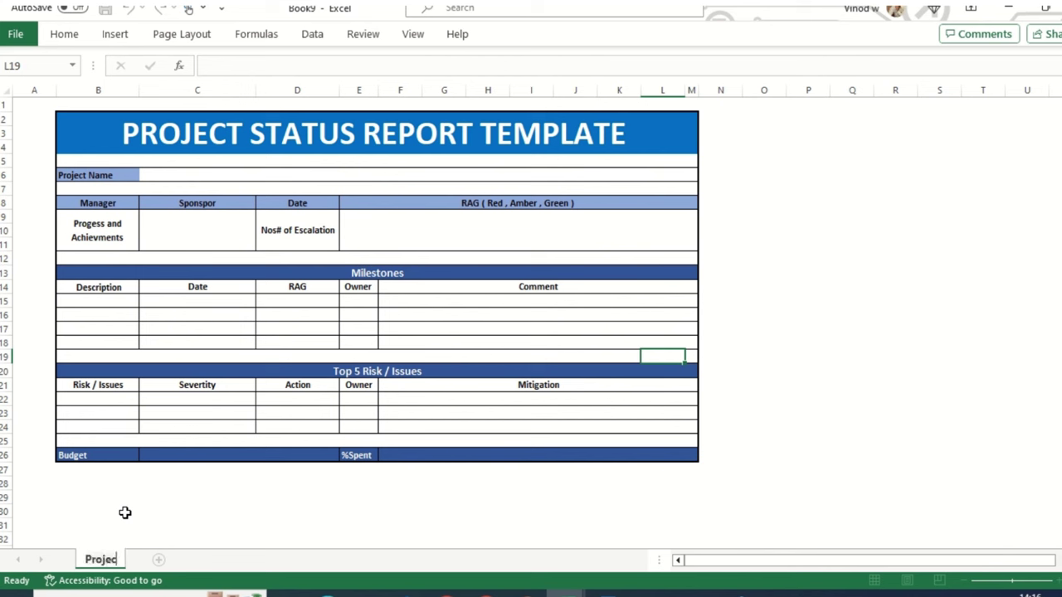
type("t Managemtn")
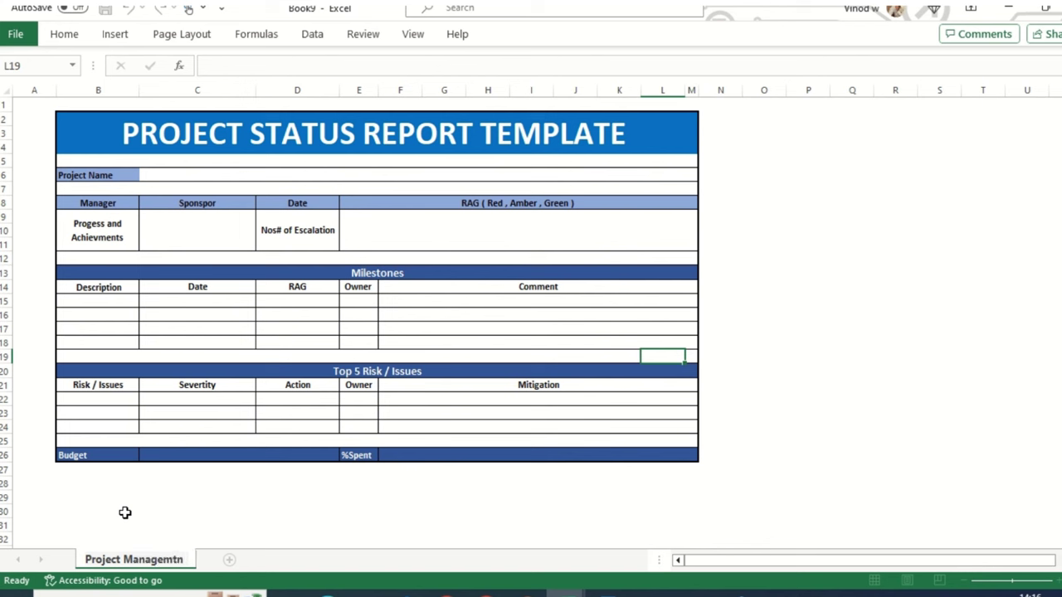
key("BackSpace")
key("BackSpace")
type("ENT")
key("BackSpace")
key("BackSpace")
key("BackSpace")
type("ENT")
key("BackSpace")
key("BackSpace")
key("BackSpace")
type("ent Template")
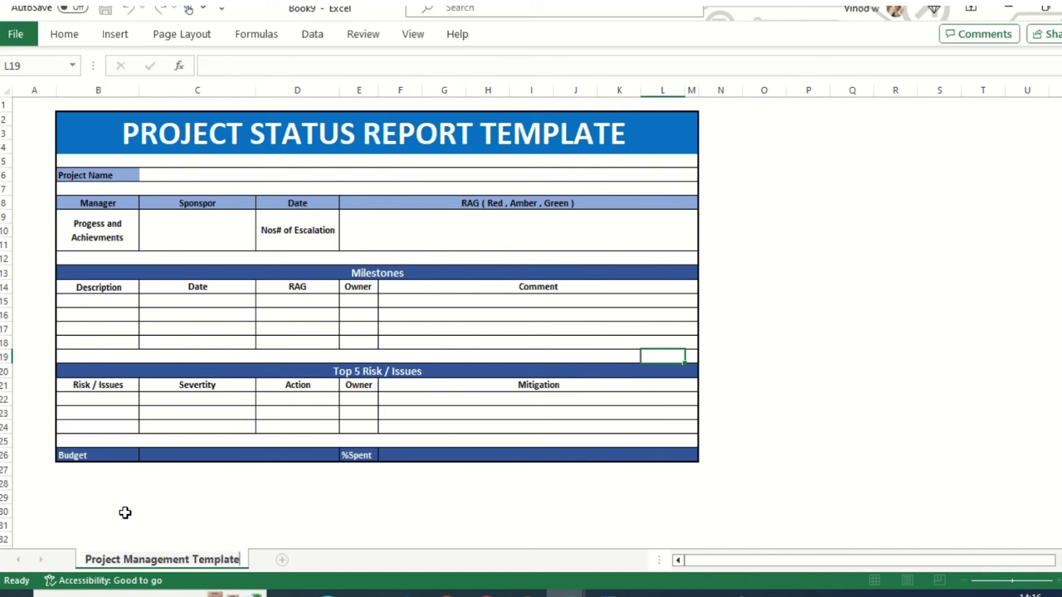
left_click(240, 507)
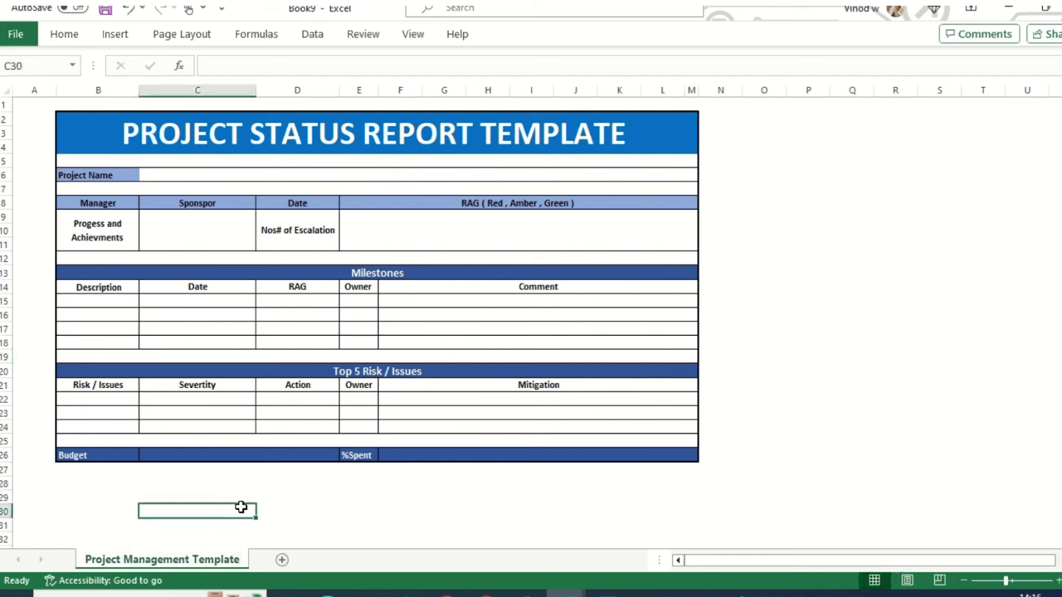
- Set the tab color of the "Project Management Template" sheet to green
right_click(220, 566)
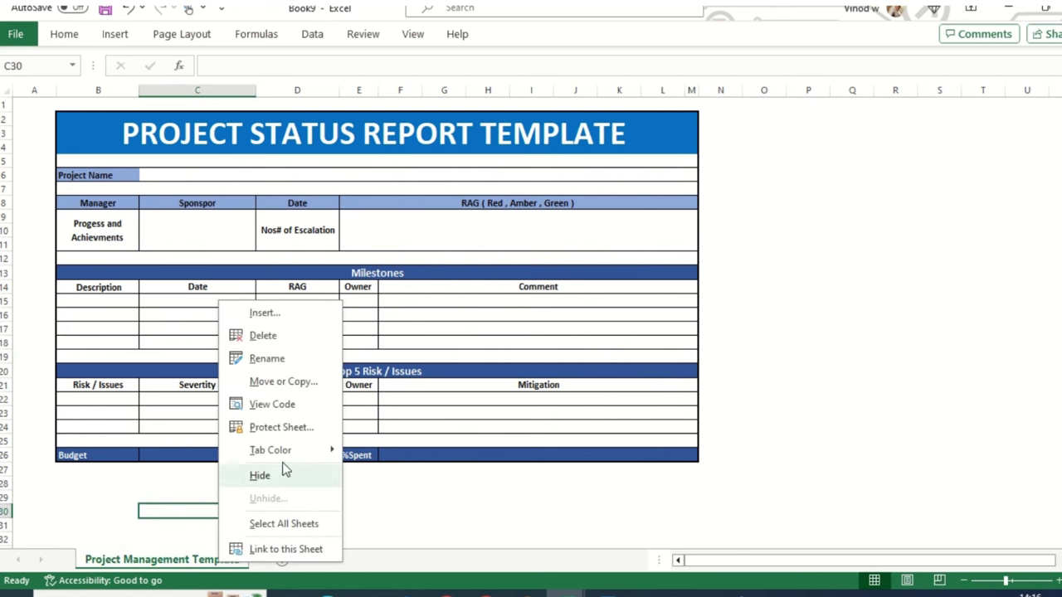
mouse_move(289, 453)
left_click(478, 479)
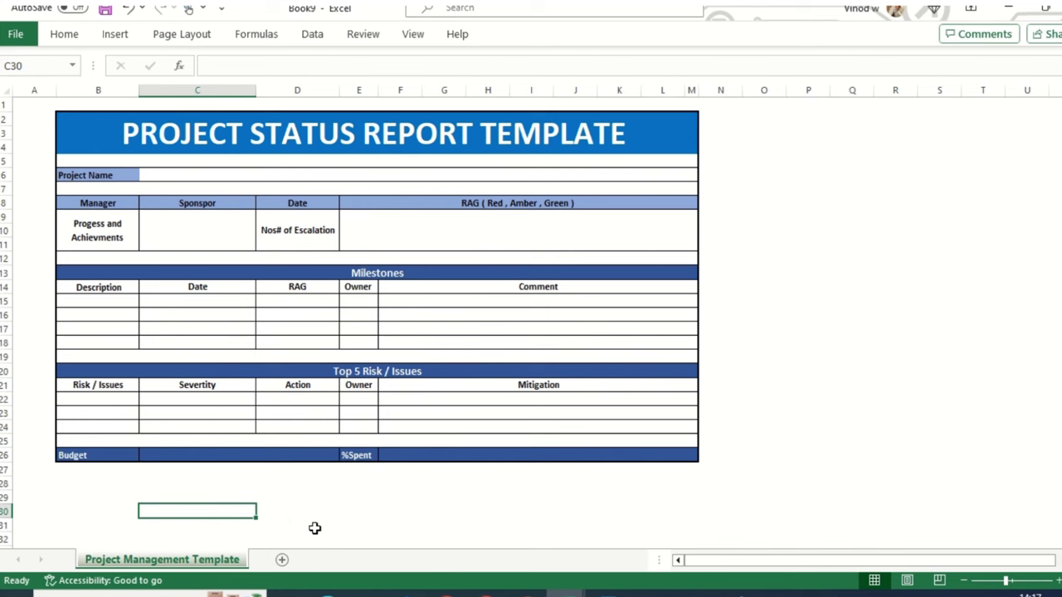
left_click(353, 497)
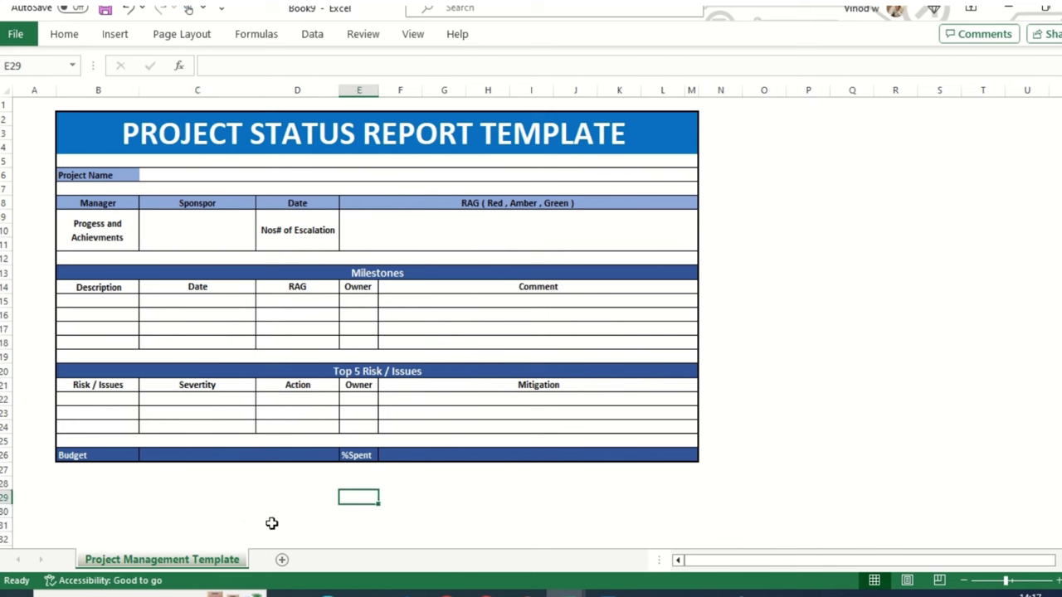